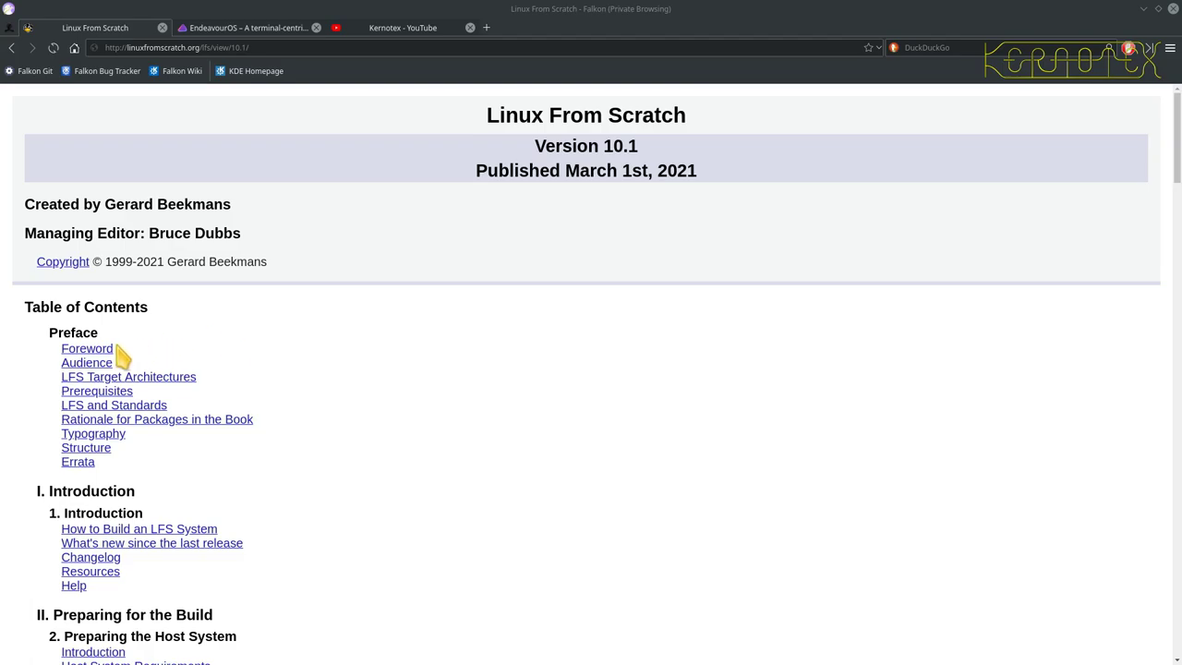
Read the LFS 10.1 Foreword page to its end and continue to the Audience page.
click(97, 352)
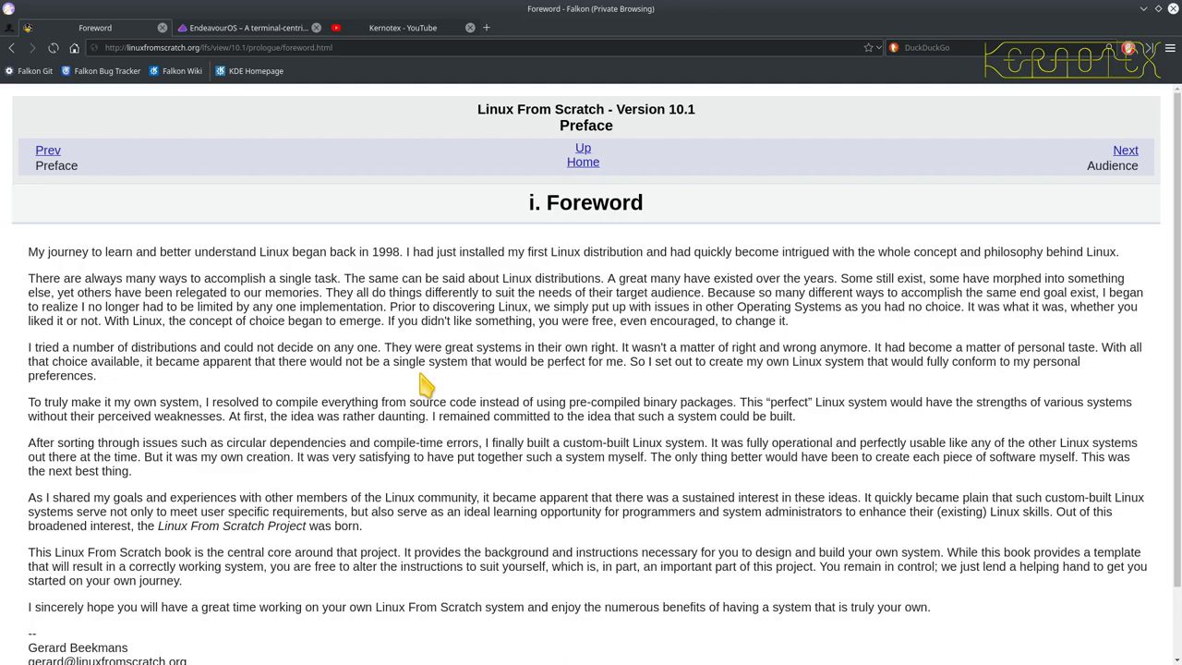
scroll(424, 381, down, 2)
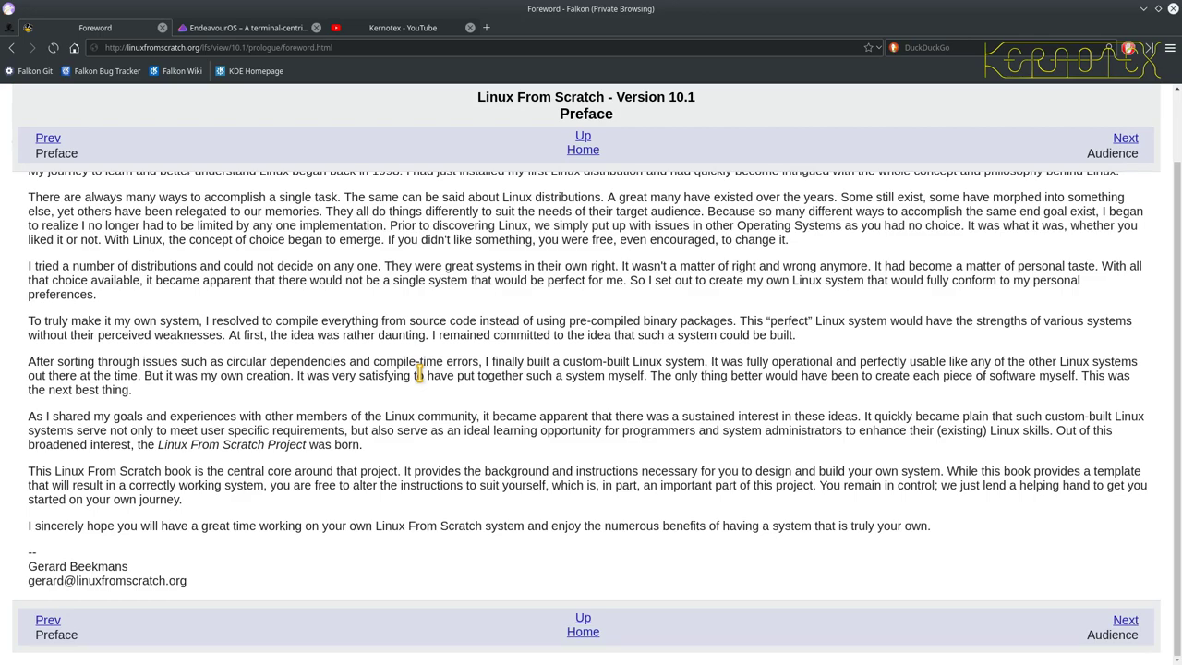
click(1126, 621)
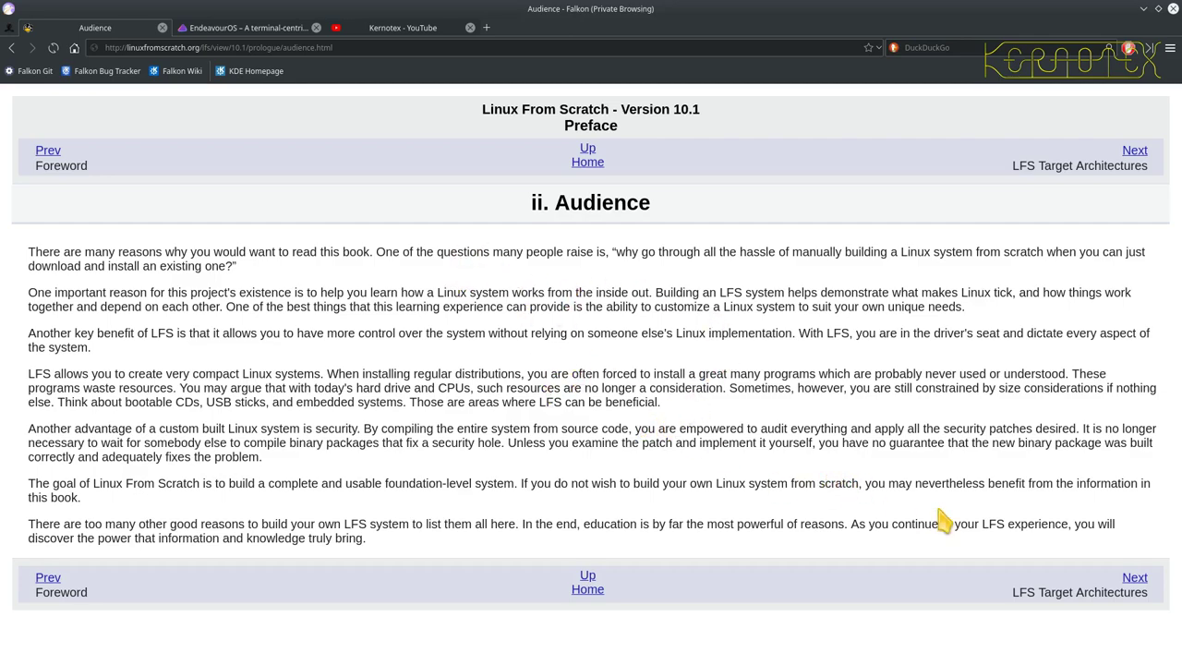
Move on from the Audience page to the LFS Target Architectures page.
click(1137, 577)
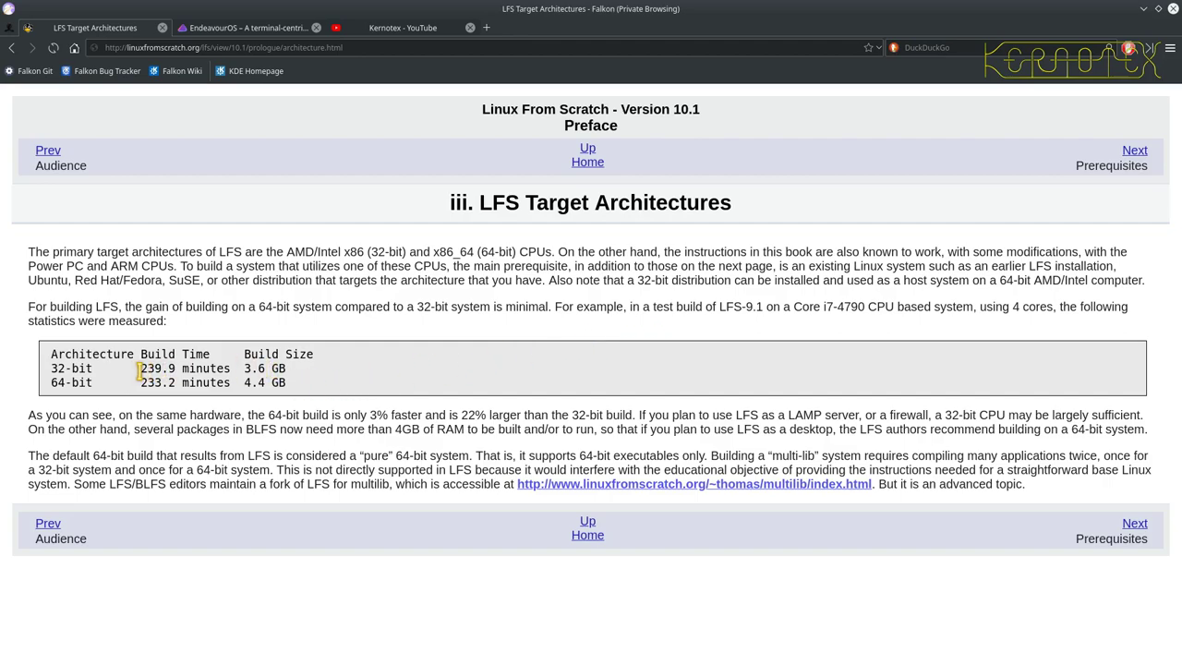
Highlight the 32-bit build time value 239.9 in the architecture build table.
drag(140, 369, 179, 368)
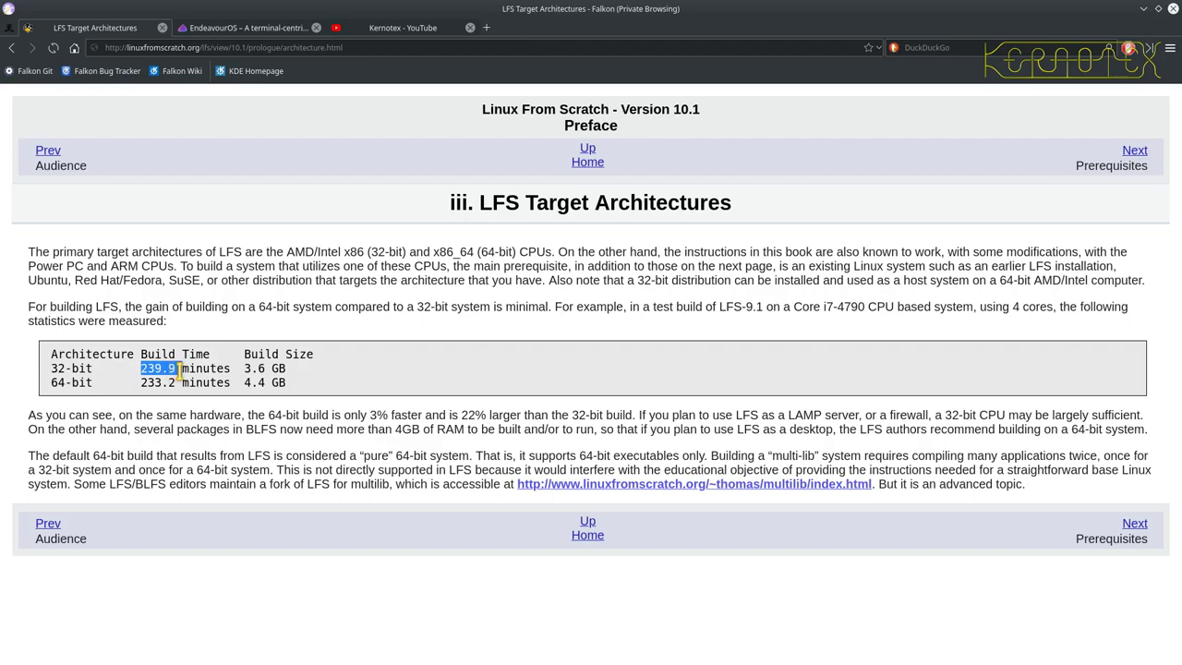
drag(179, 368, 183, 368)
Advance from the Target Architectures page to the iv. Prerequisites page.
click(1121, 525)
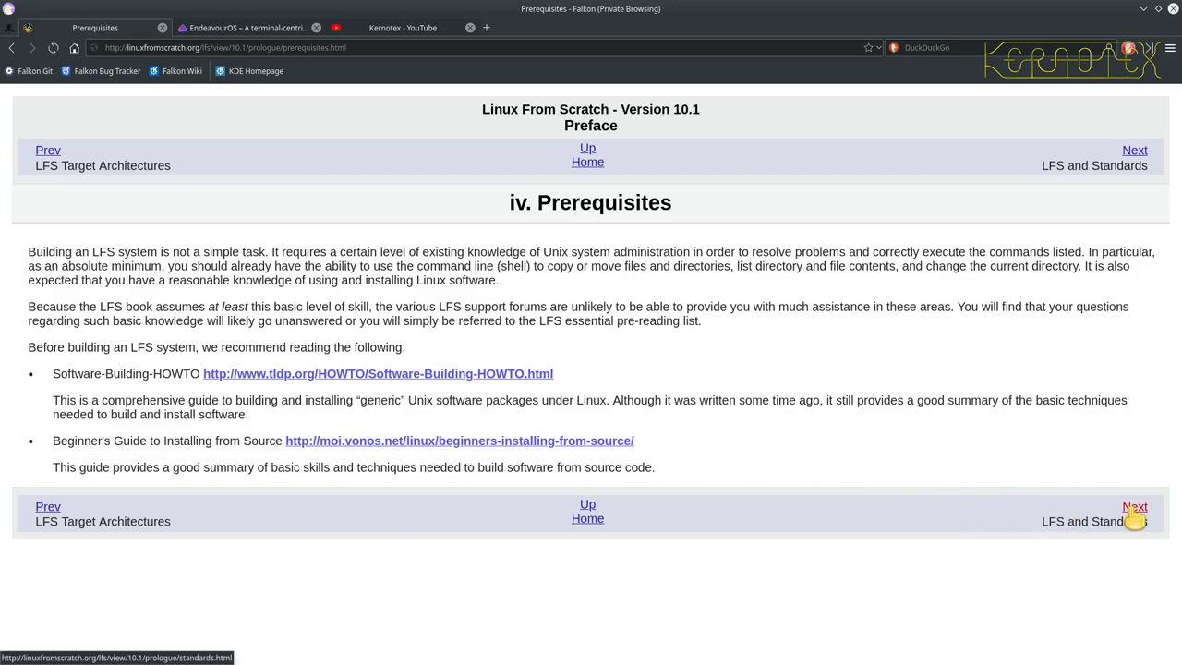
Open the LFS and Standards page and scroll down through its LSB package tables.
click(1132, 511)
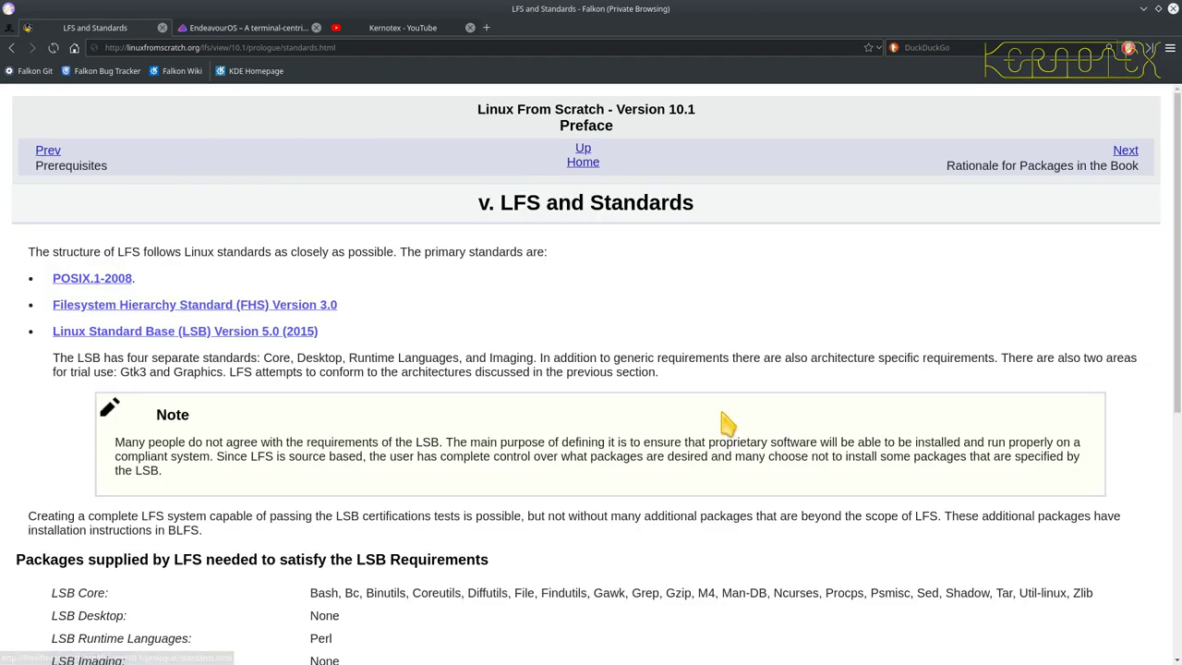
scroll(683, 411, down, 3)
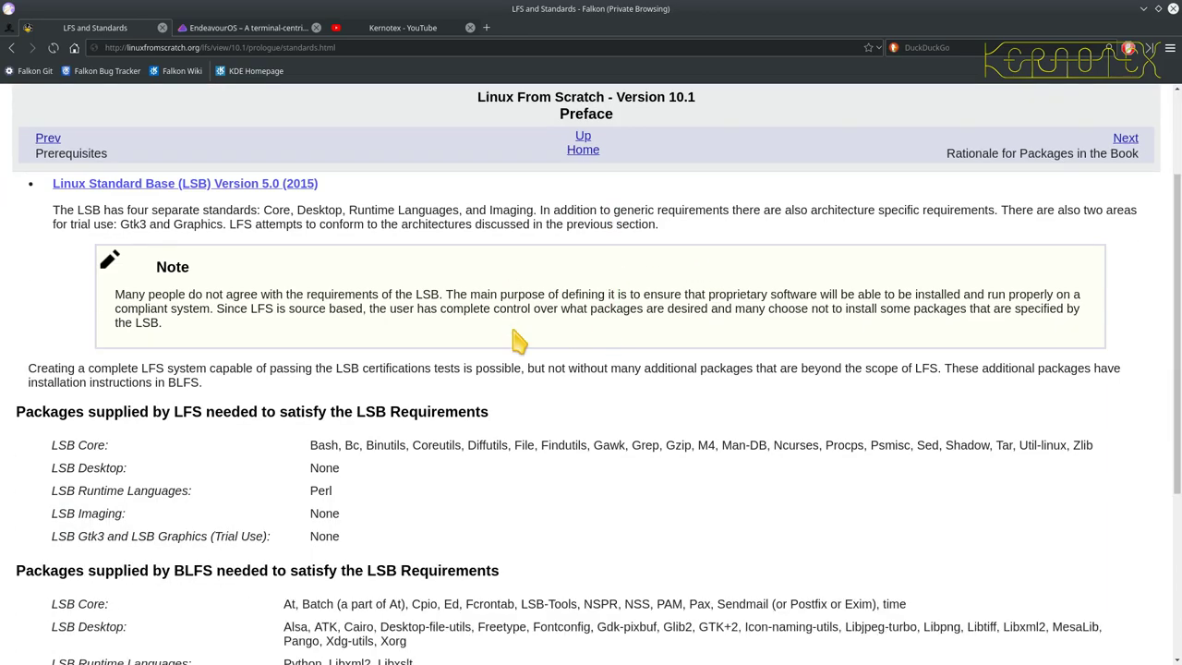
scroll(517, 342, up, 2)
scroll(517, 342, up, 1)
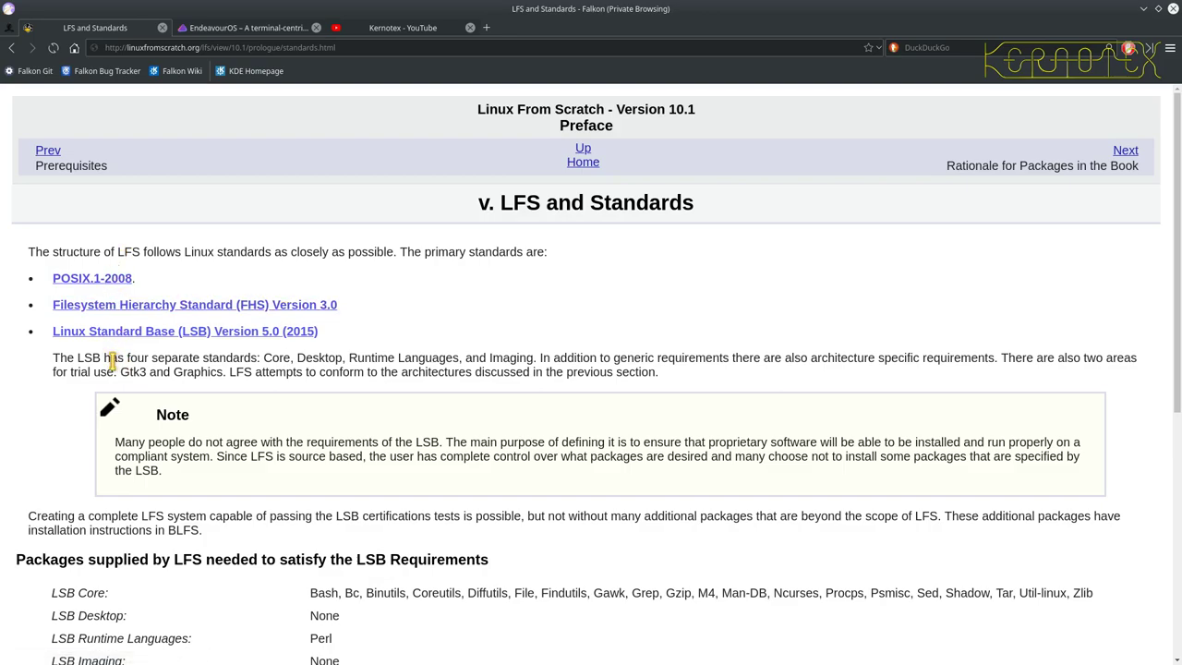
scroll(37, 406, down, 5)
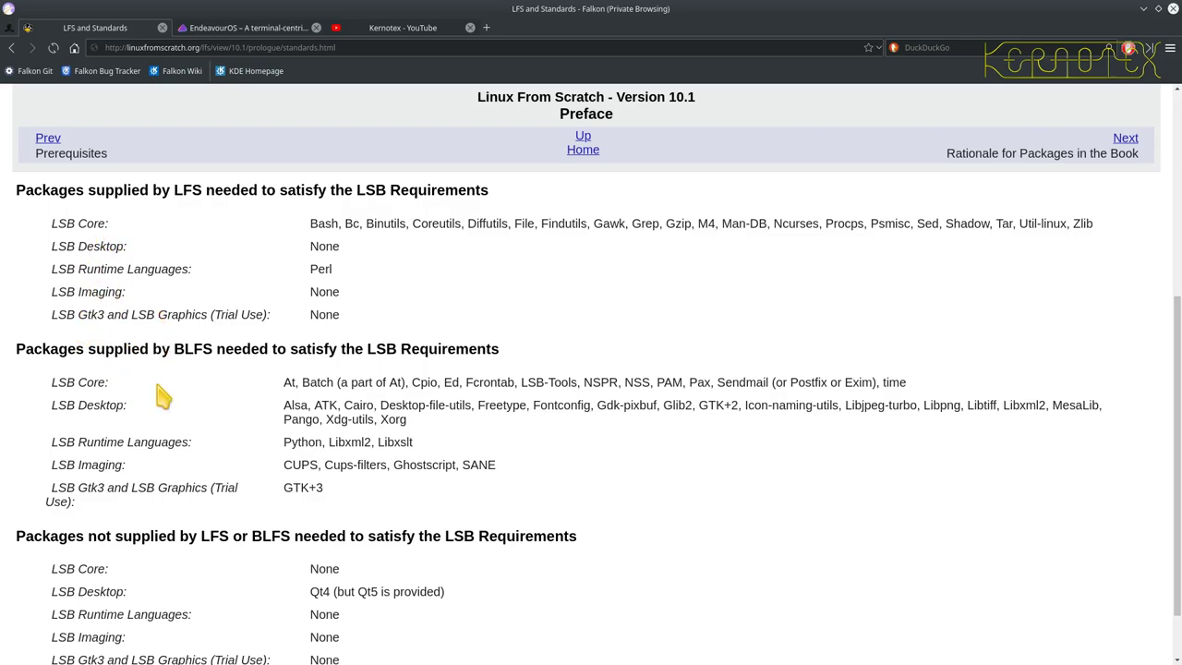
scroll(161, 395, down, 1)
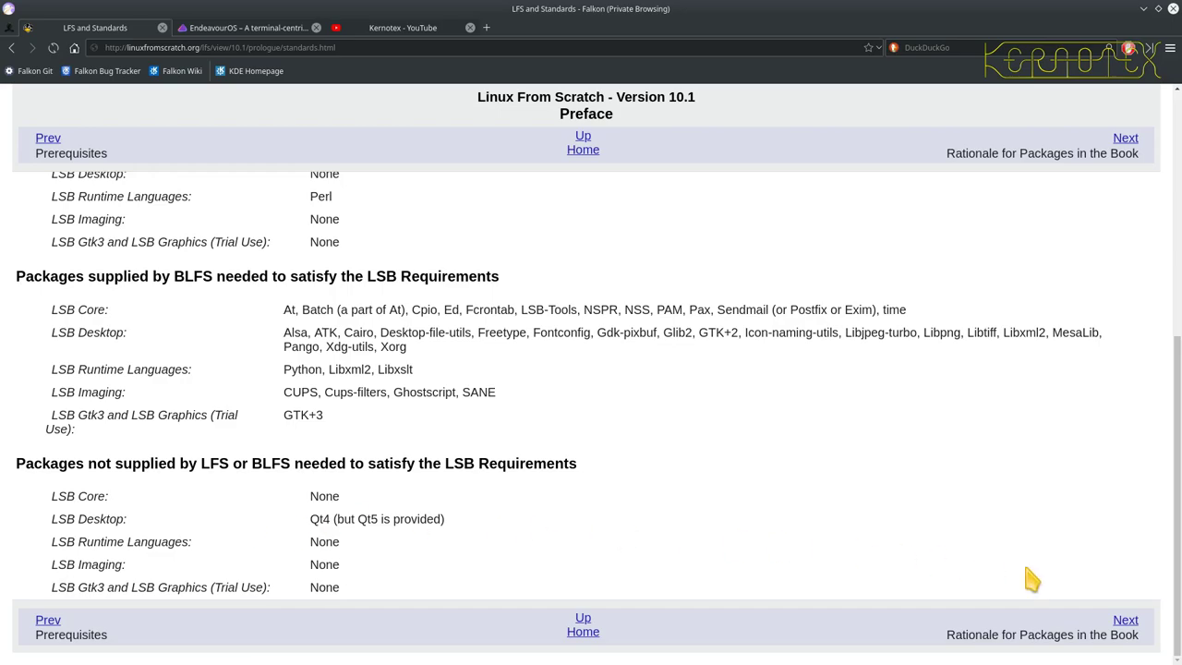
Open the Rationale for Packages in the Book page and start reading its package list.
click(1128, 621)
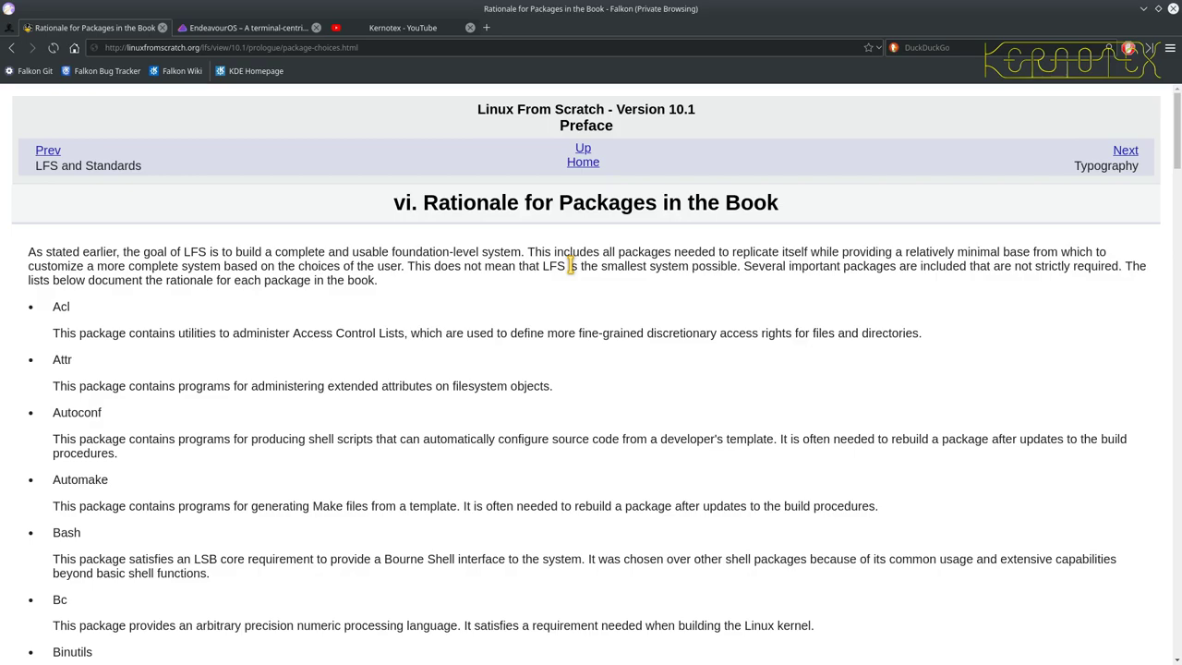
scroll(582, 211, down, 5)
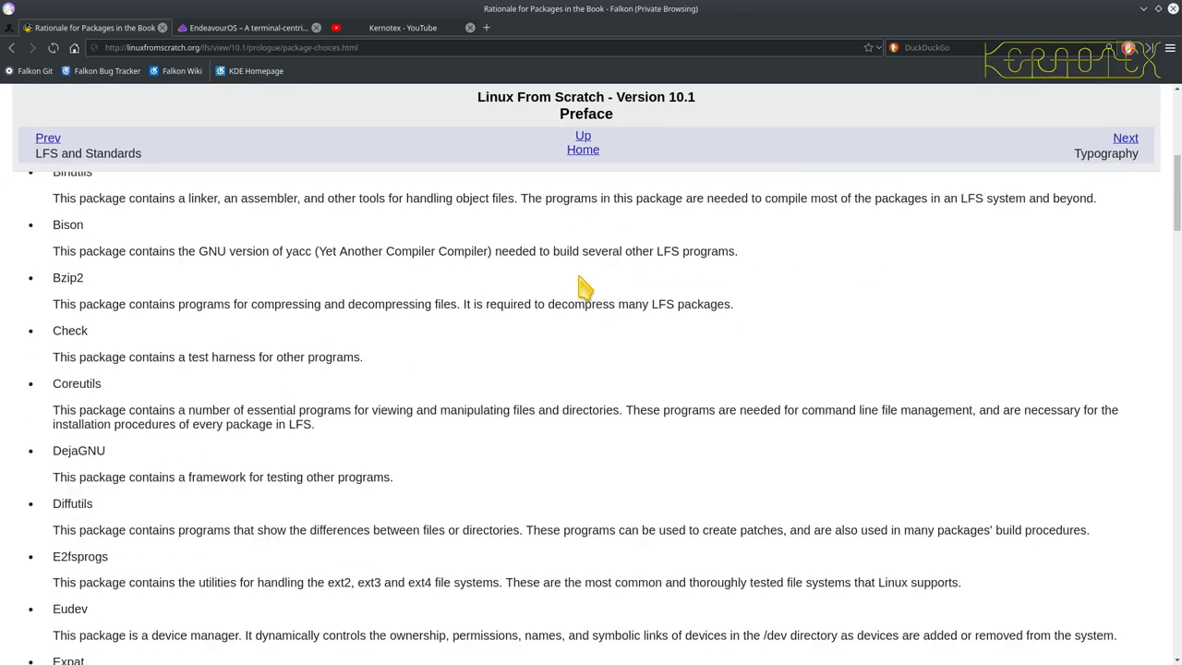
scroll(584, 286, down, 5)
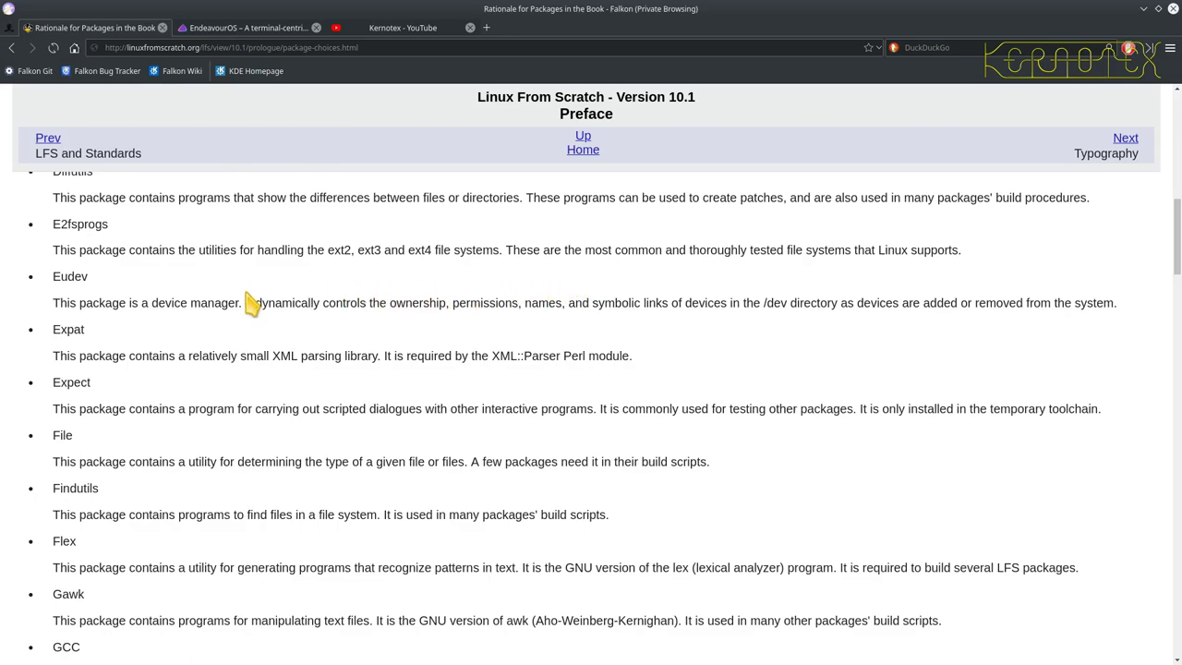
scroll(245, 297, down, 3)
scroll(246, 297, up, 6)
scroll(246, 297, down, 5)
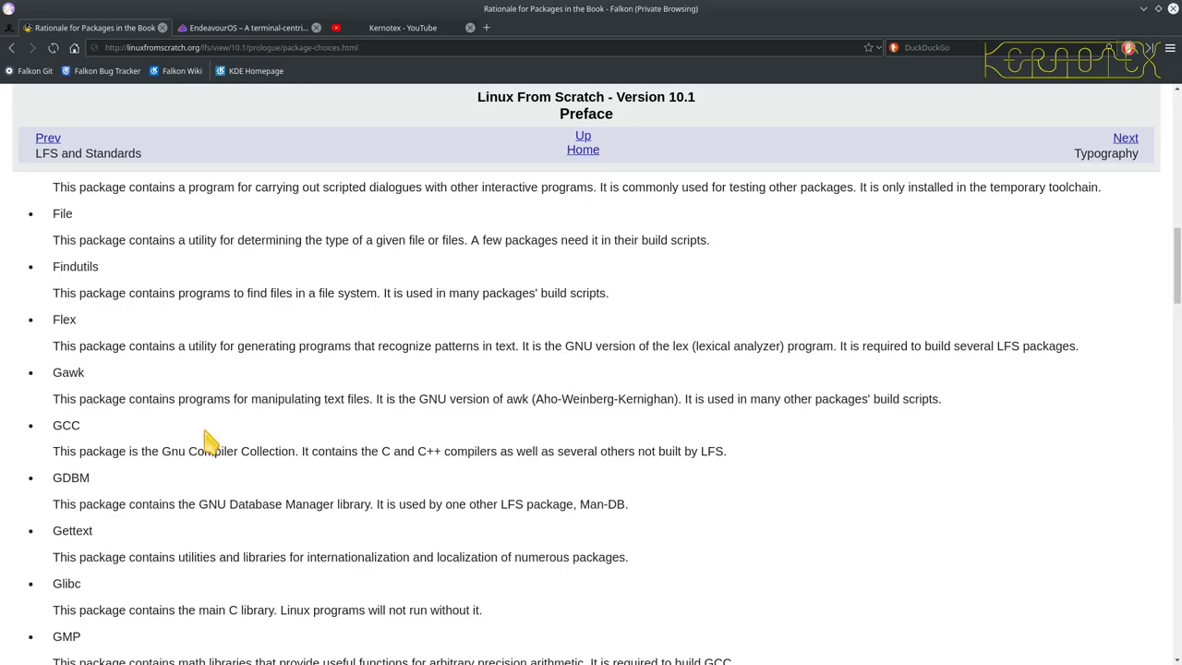
Scroll down to the Vim entry and highlight it with its description, reading on to Zstd.
scroll(206, 441, down, 2)
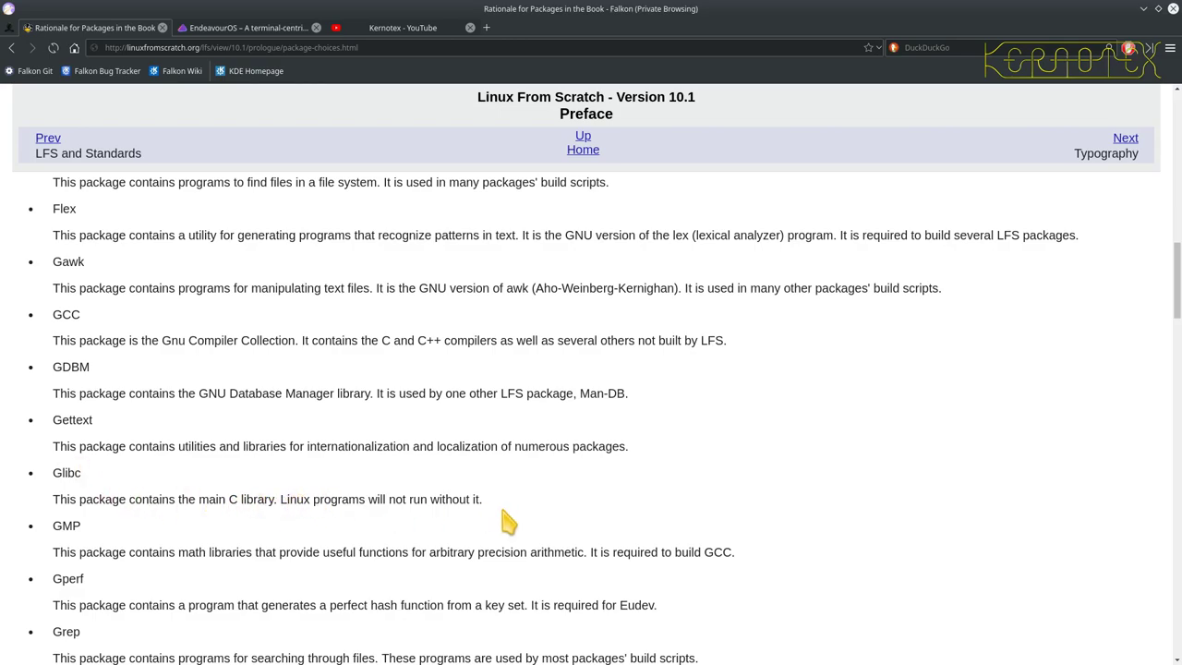
scroll(531, 517, down, 1)
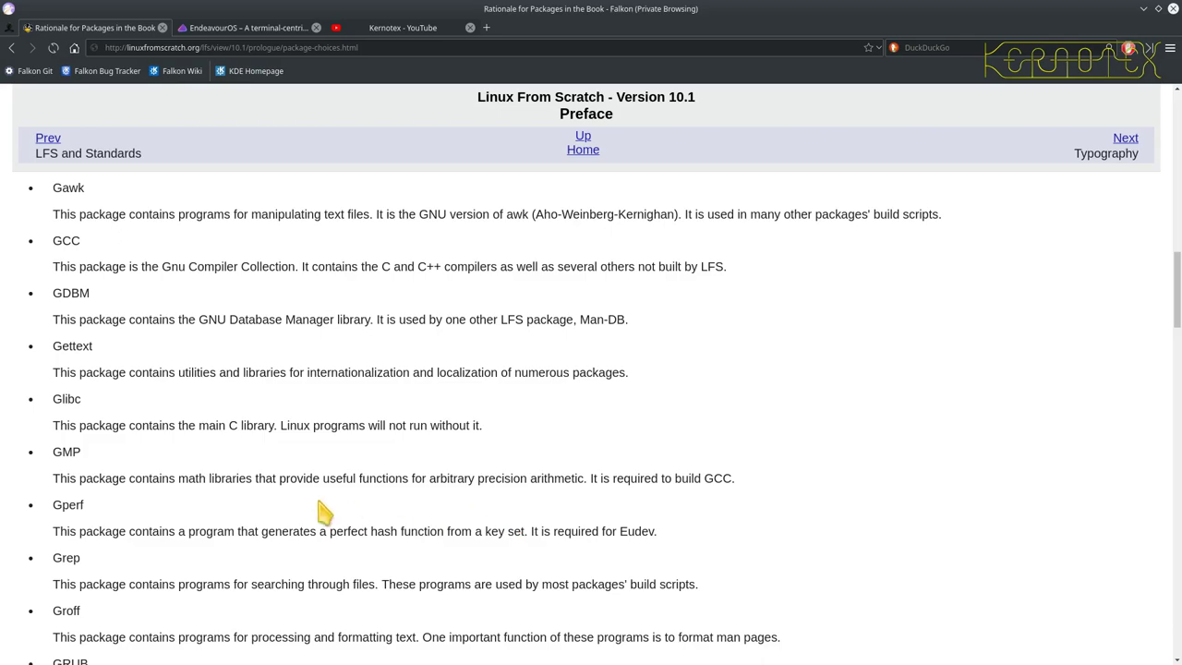
scroll(117, 473, down, 5)
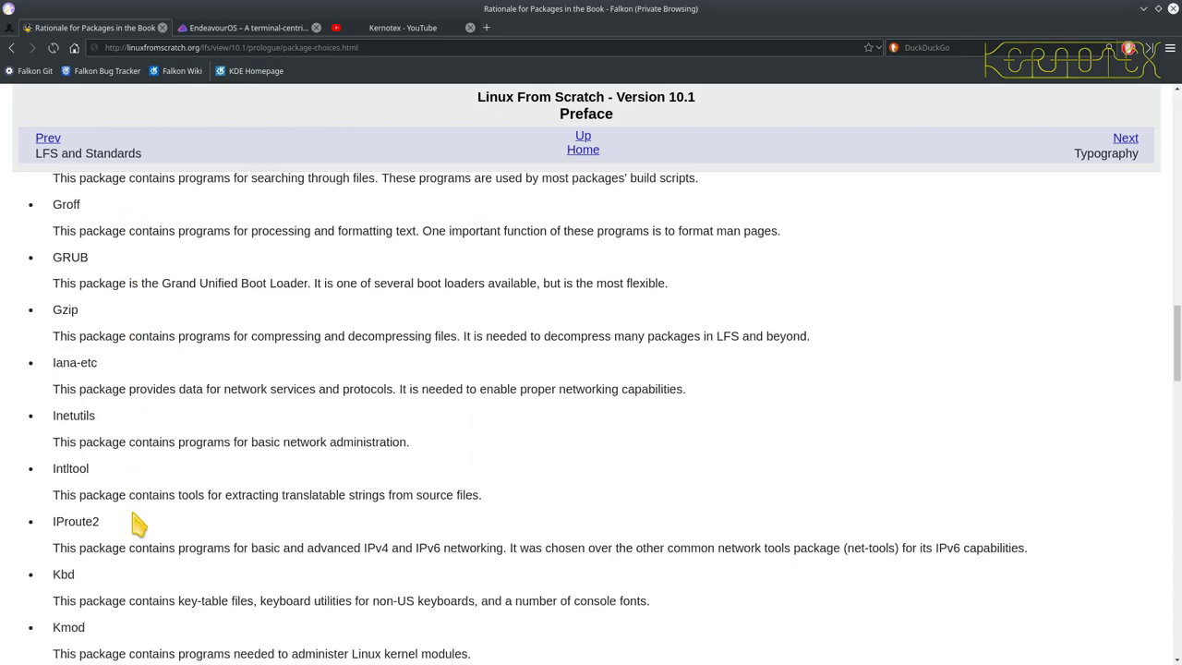
scroll(136, 524, down, 10)
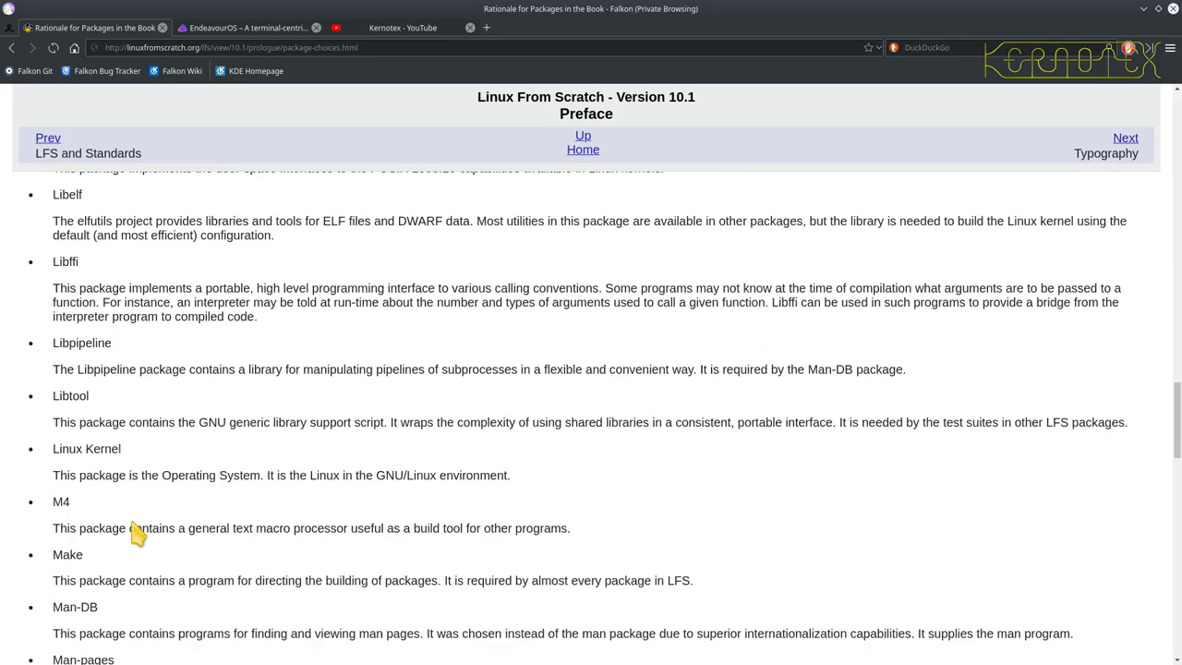
scroll(131, 522, down, 13)
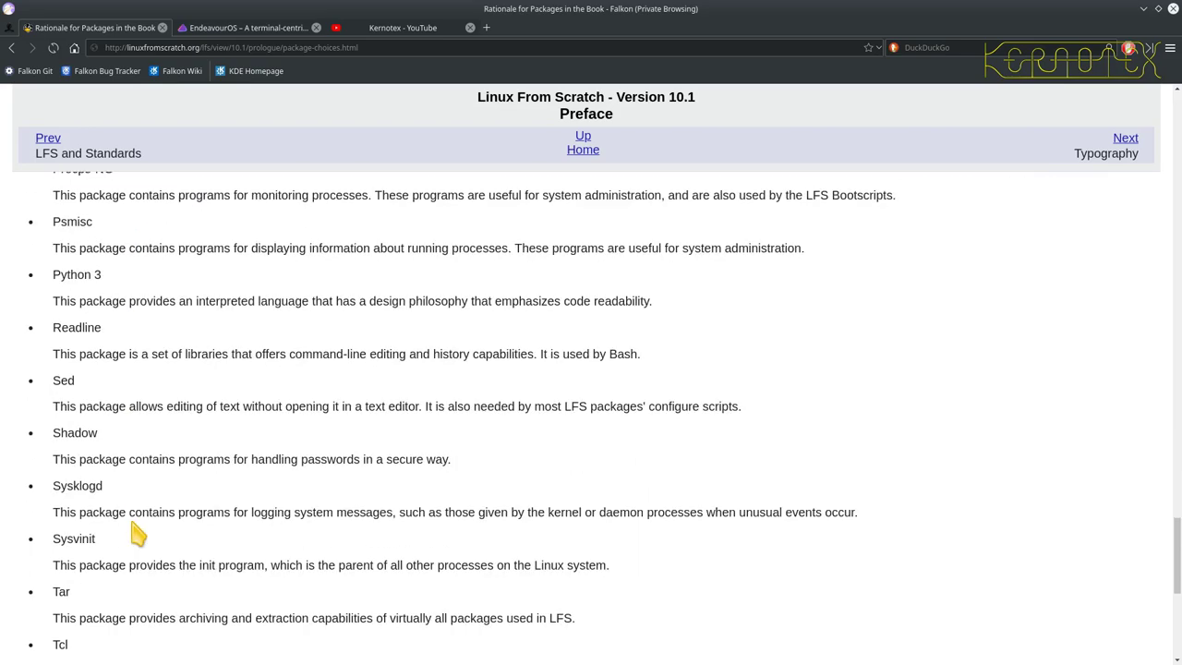
scroll(131, 522, down, 1)
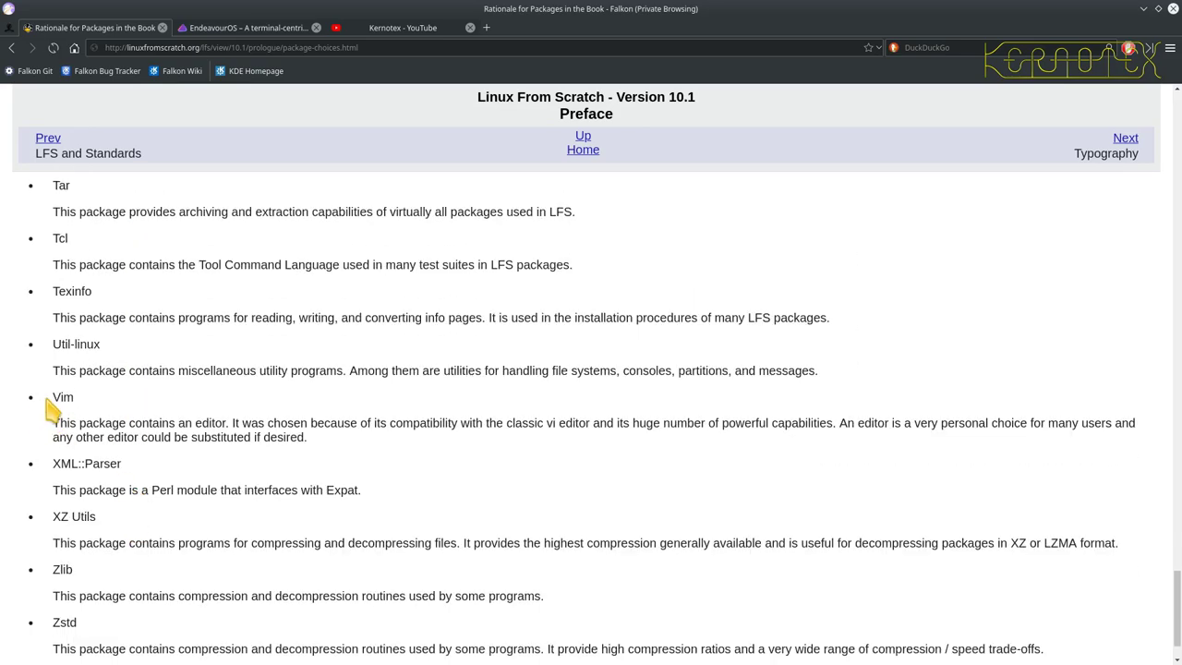
drag(48, 397, 337, 445)
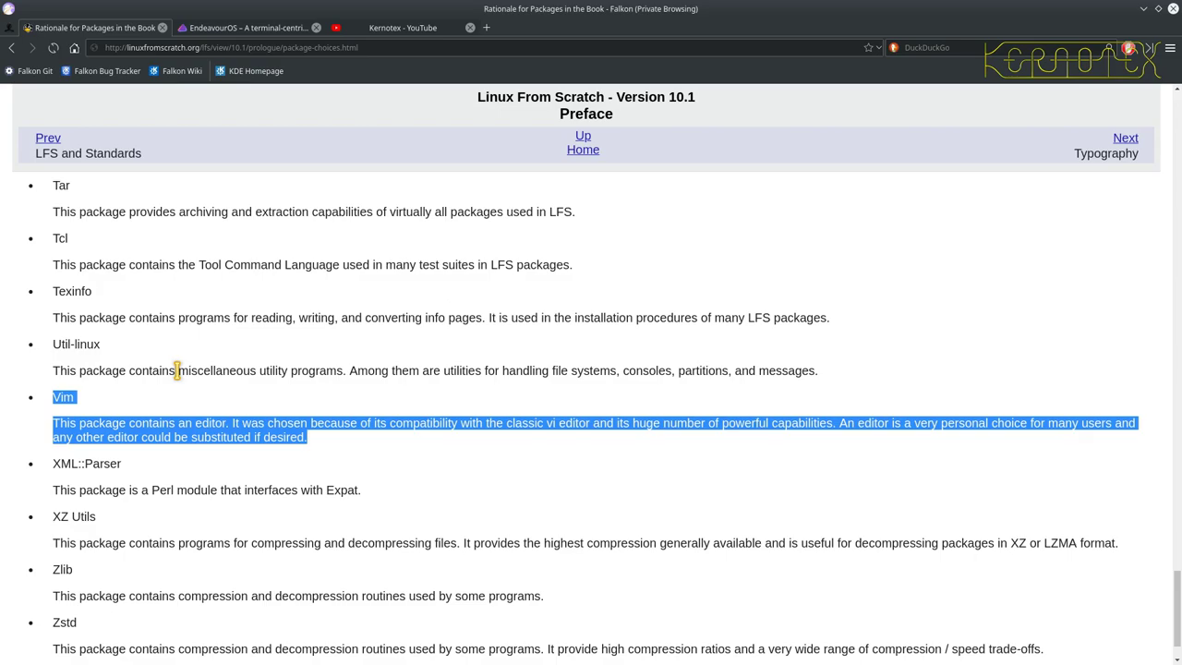
scroll(177, 370, down, 2)
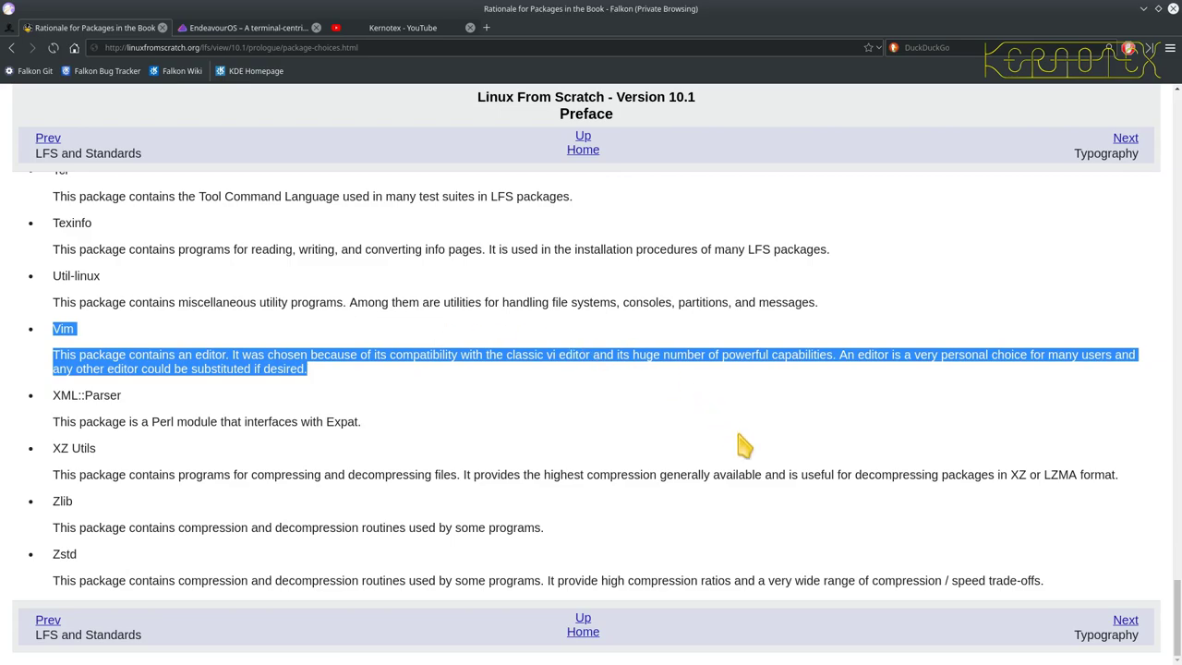
Open the vii. Typography page and read down to its passwd(5) man-page convention.
click(1129, 620)
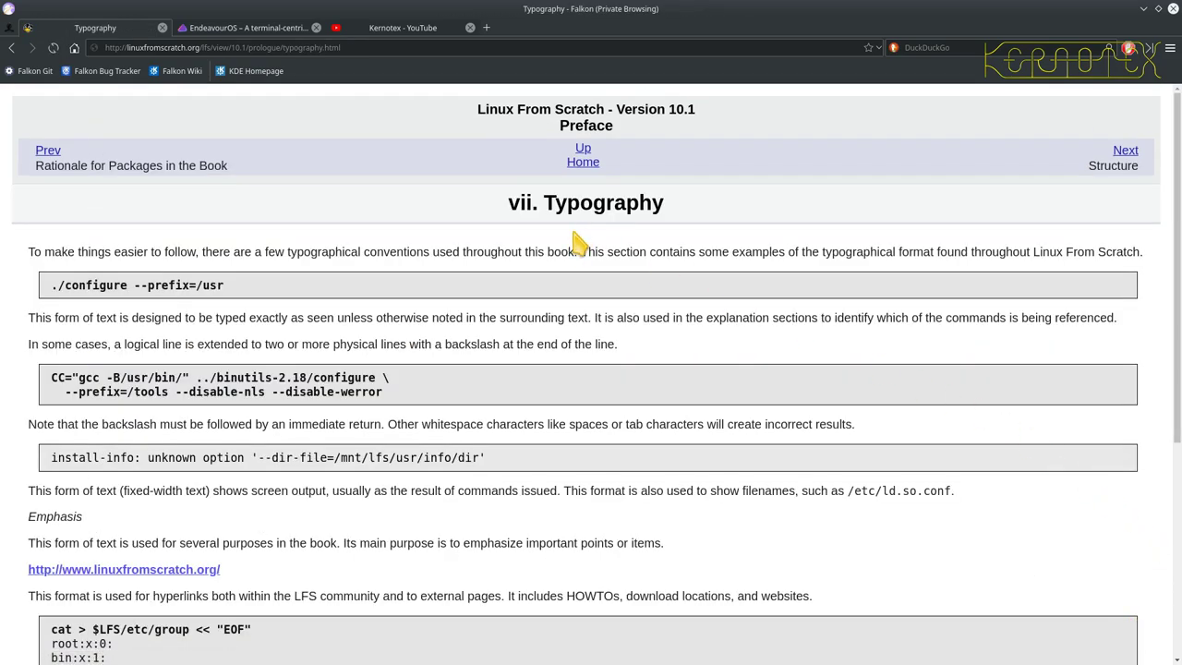
scroll(526, 332, down, 5)
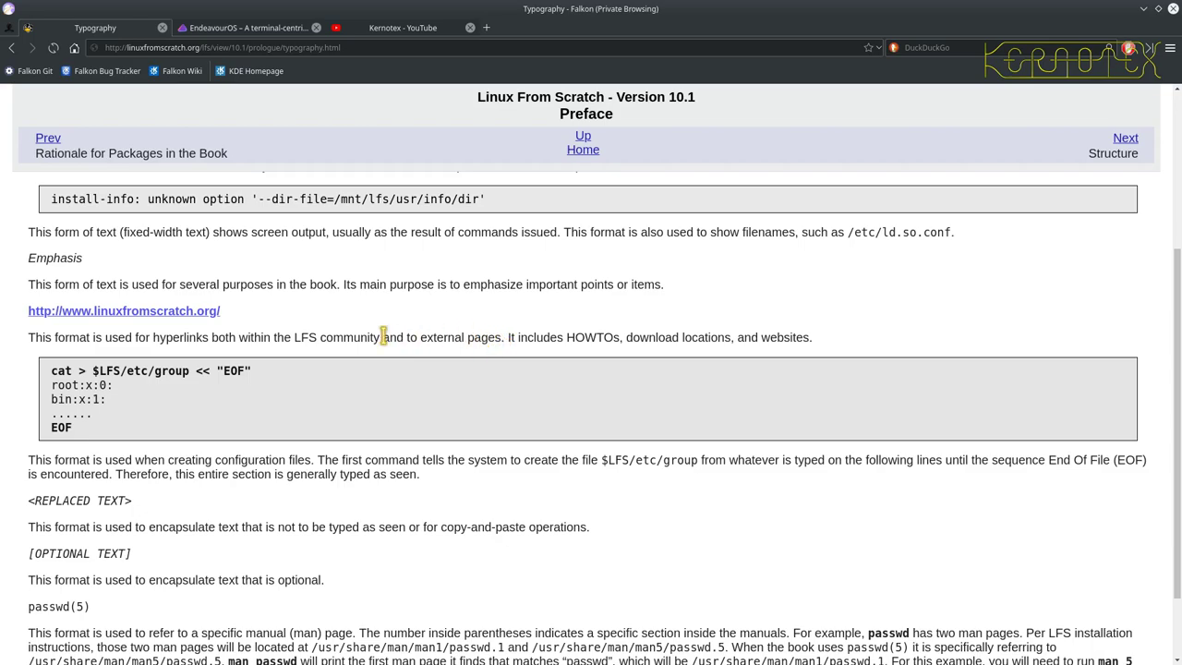
scroll(351, 328, up, 5)
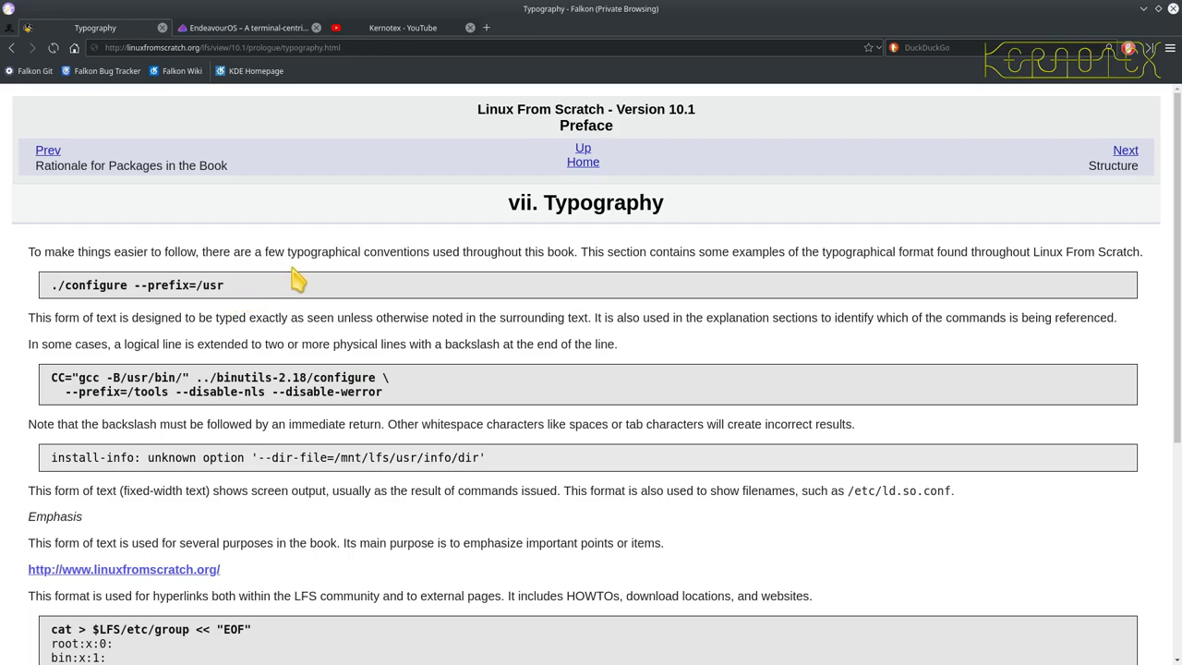
scroll(289, 320, down, 2)
scroll(289, 320, down, 5)
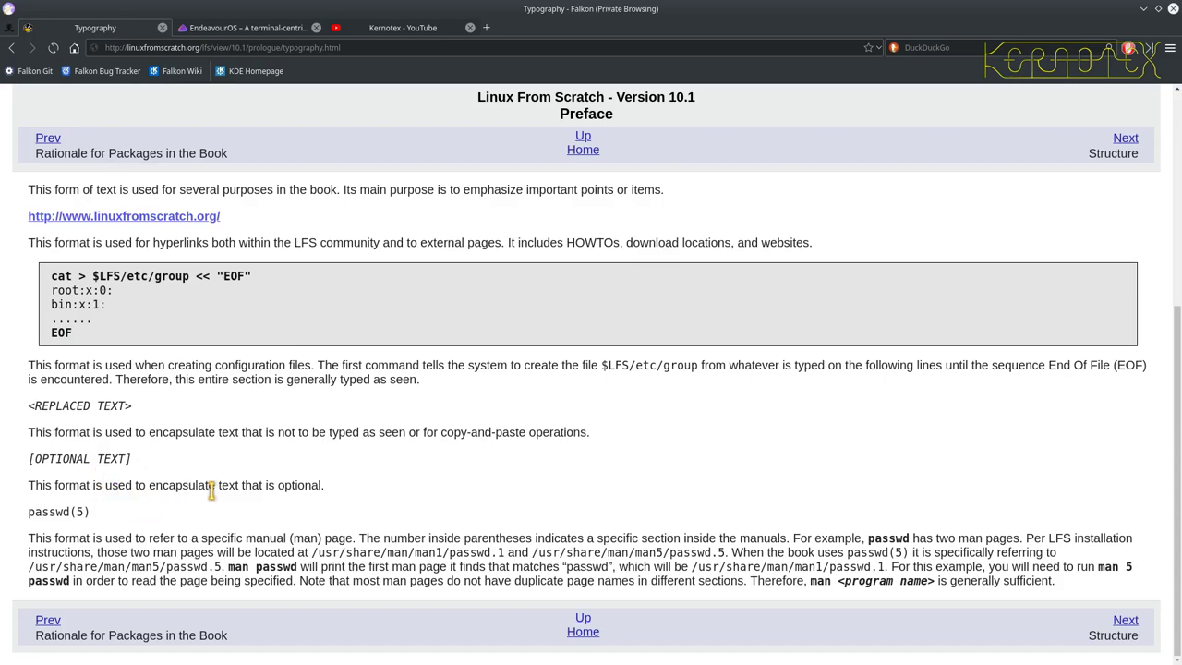
Open the viii. Structure page and scroll through its outline of Parts I to V.
click(1125, 623)
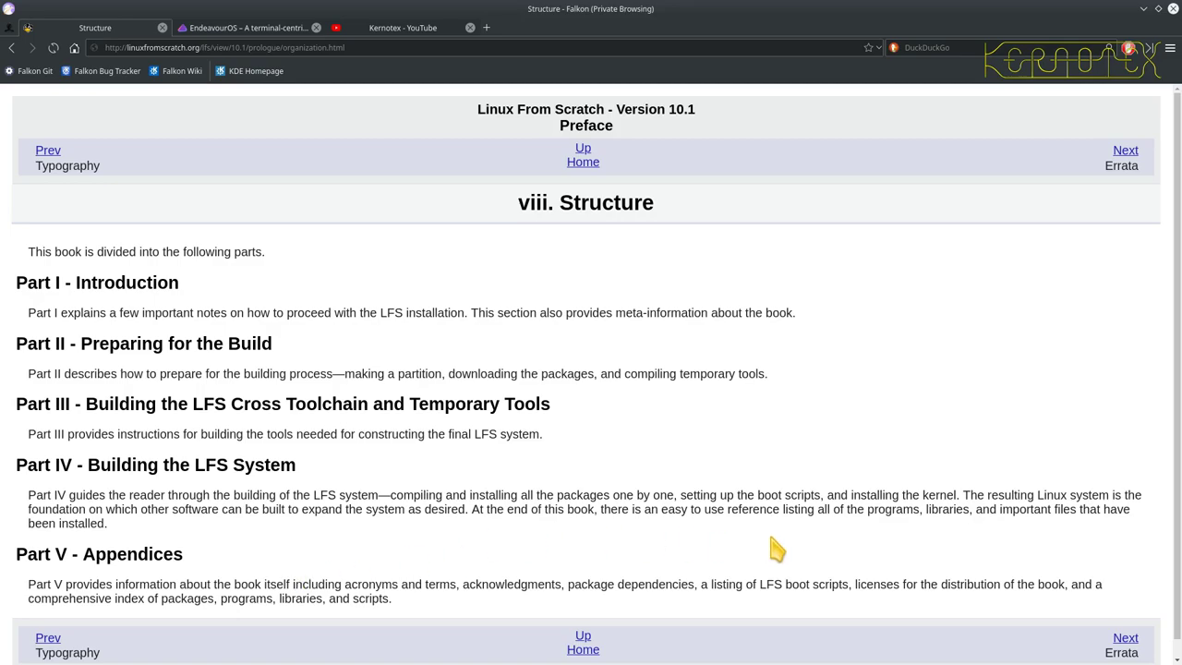
scroll(902, 563, down, 1)
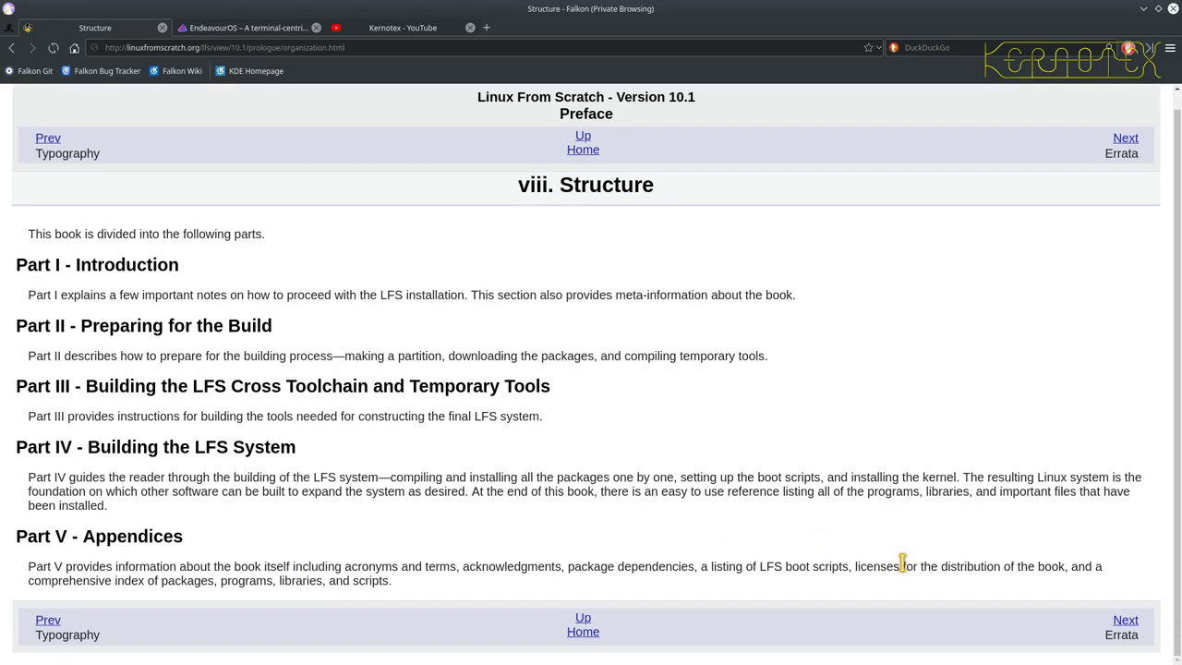
Advance from the Structure page to the ix. Errata page of the Preface.
click(1125, 622)
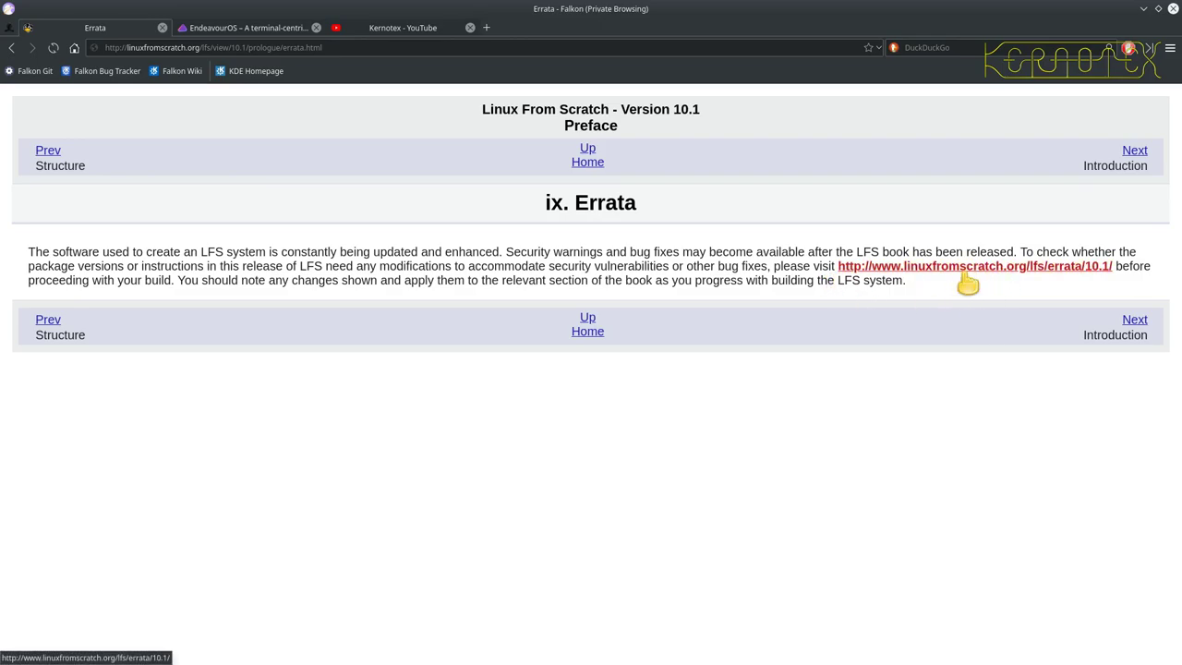
Advance the book to Part I. Introduction, then bring the EndeavourOS homepage tab forward.
click(1135, 323)
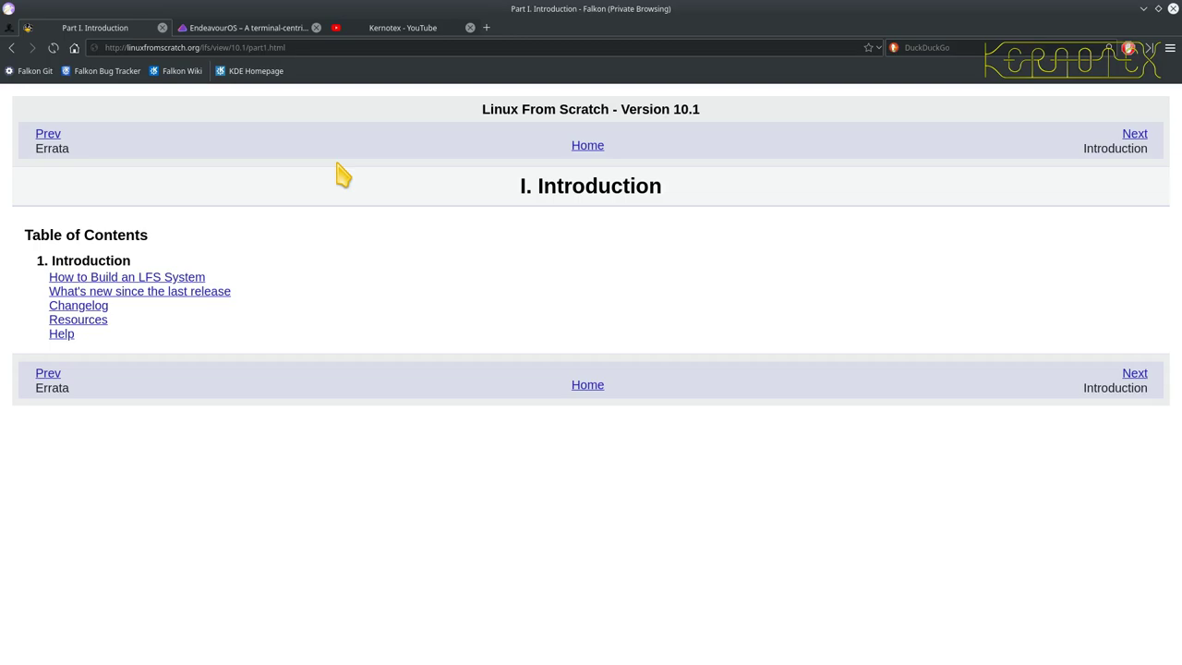
click(242, 30)
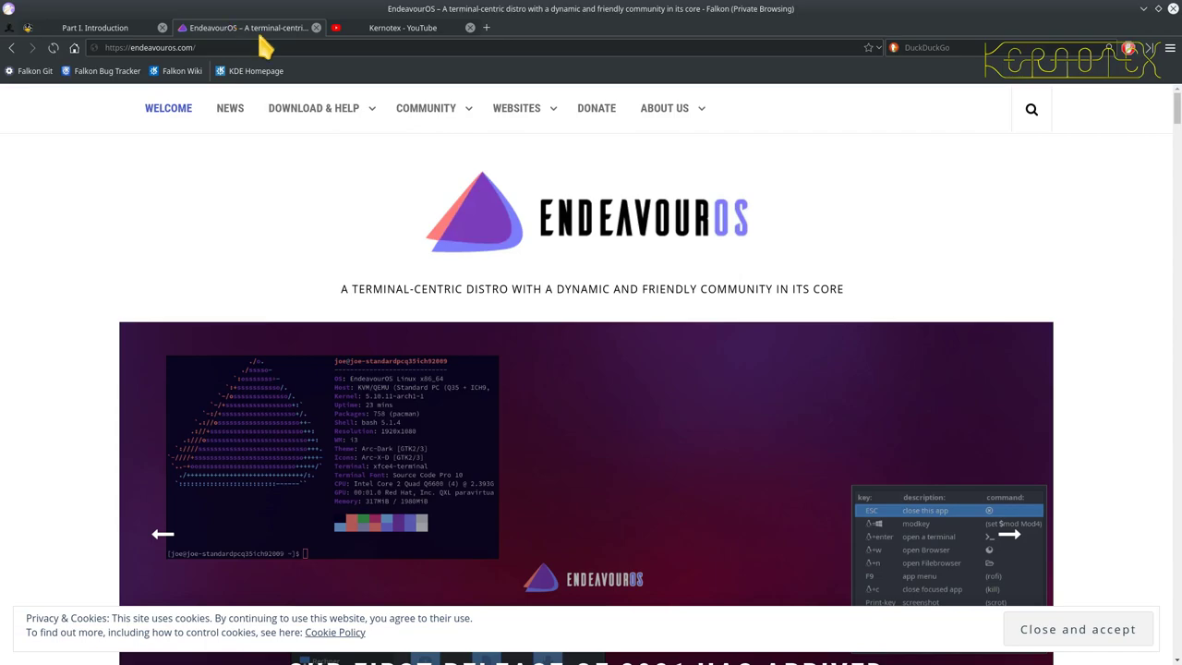
Switch to the Kernotex YouTube channel tab.
click(398, 29)
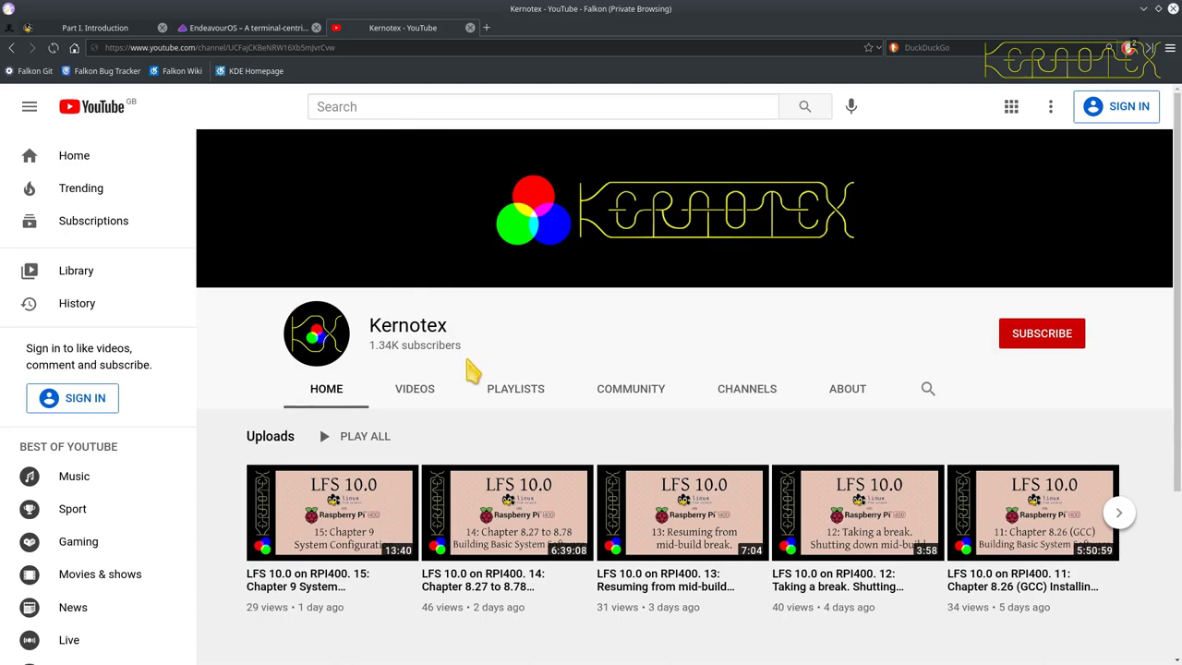
Accept YouTube's cookie notice and open Kernotex's full 'Host Linux configuration for LFS Chapter 2.2' playlist.
click(492, 397)
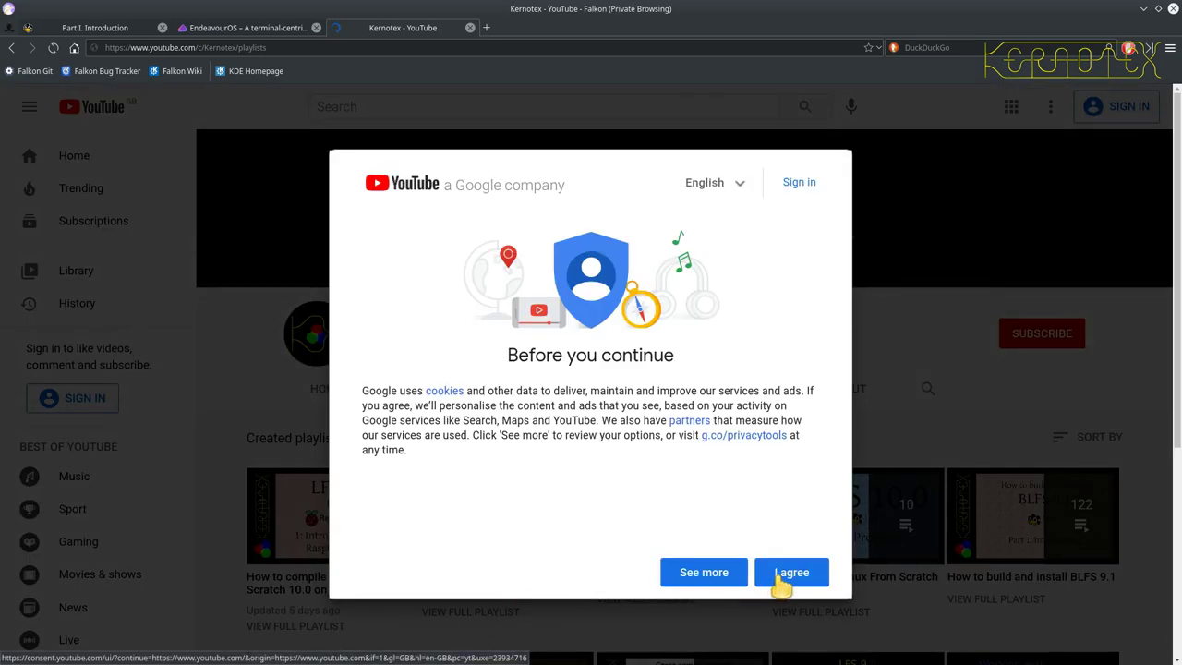
click(780, 580)
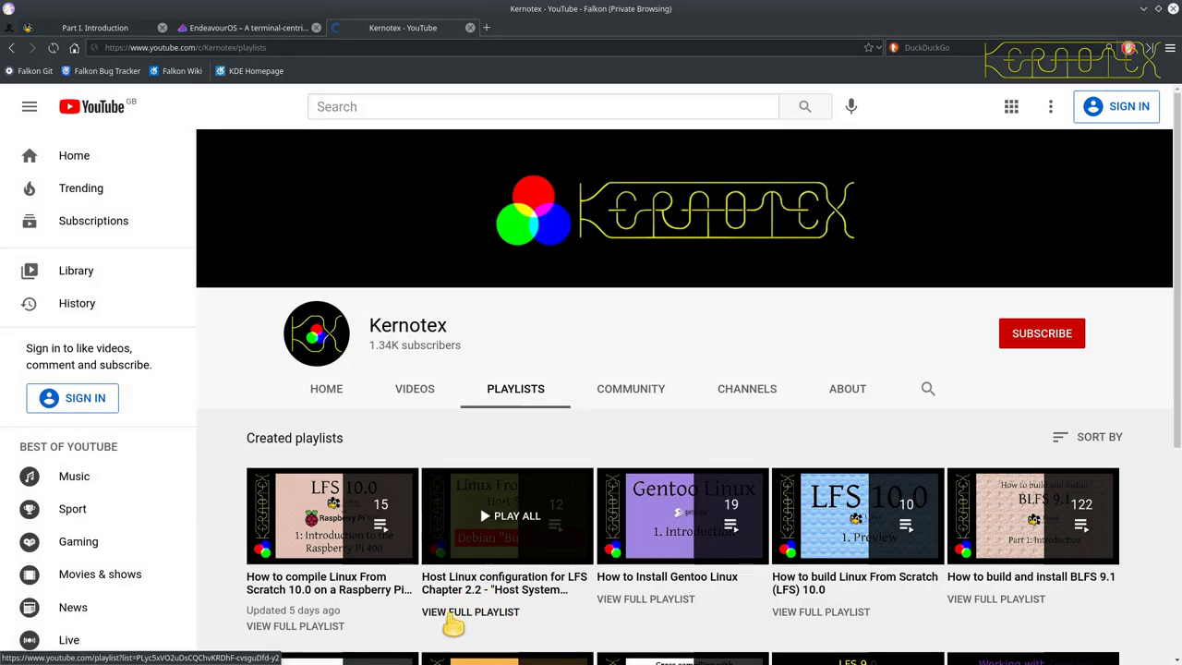
click(452, 619)
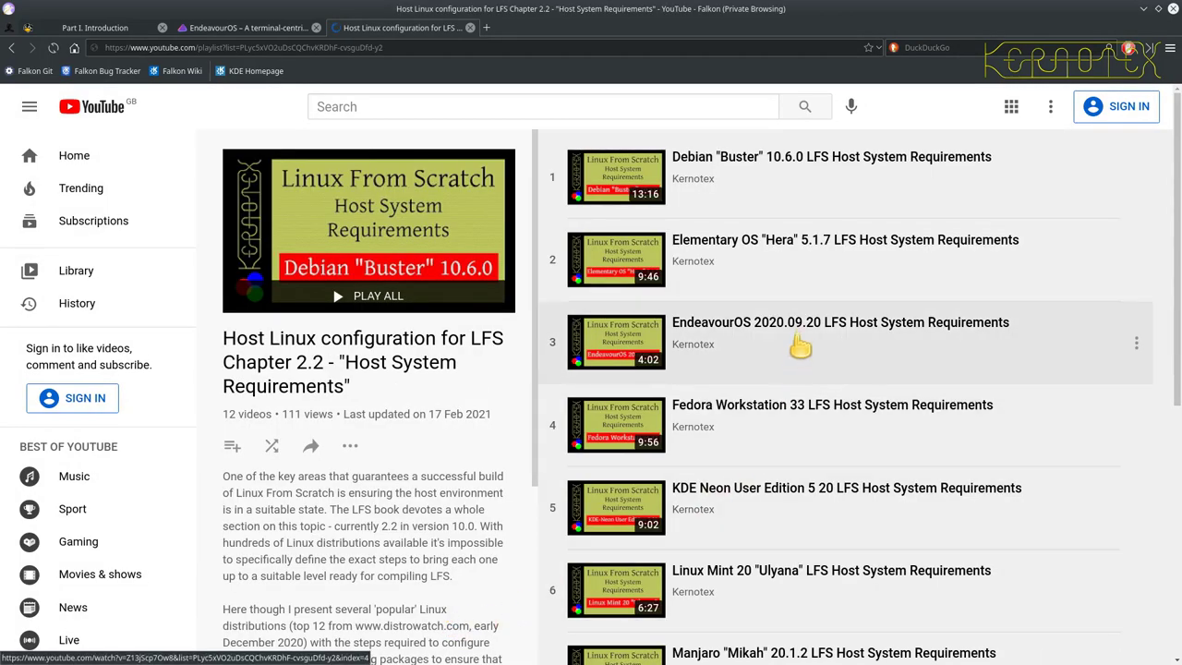
scroll(800, 335, down, 5)
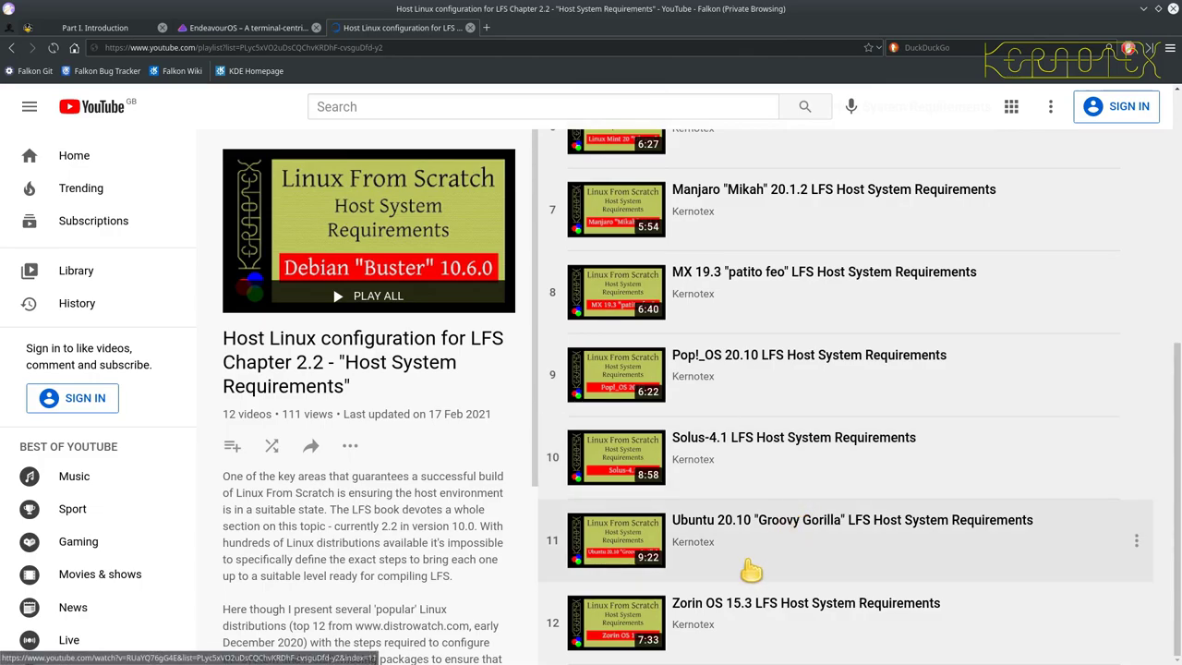
scroll(753, 569, up, 3)
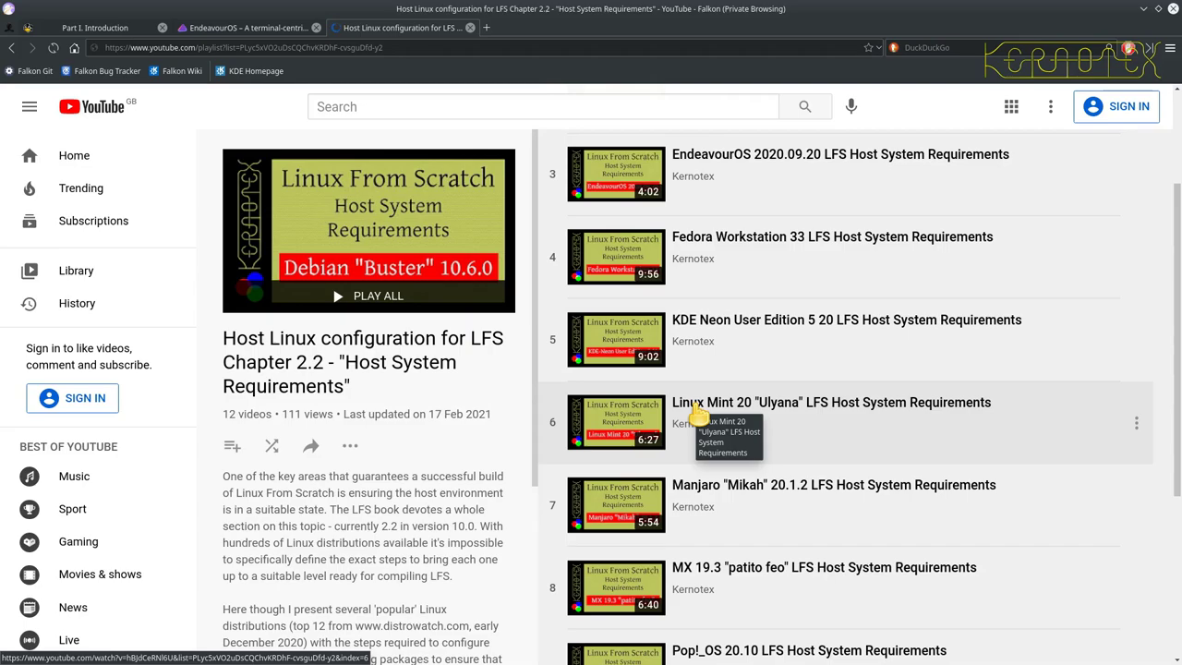
scroll(698, 415, up, 1)
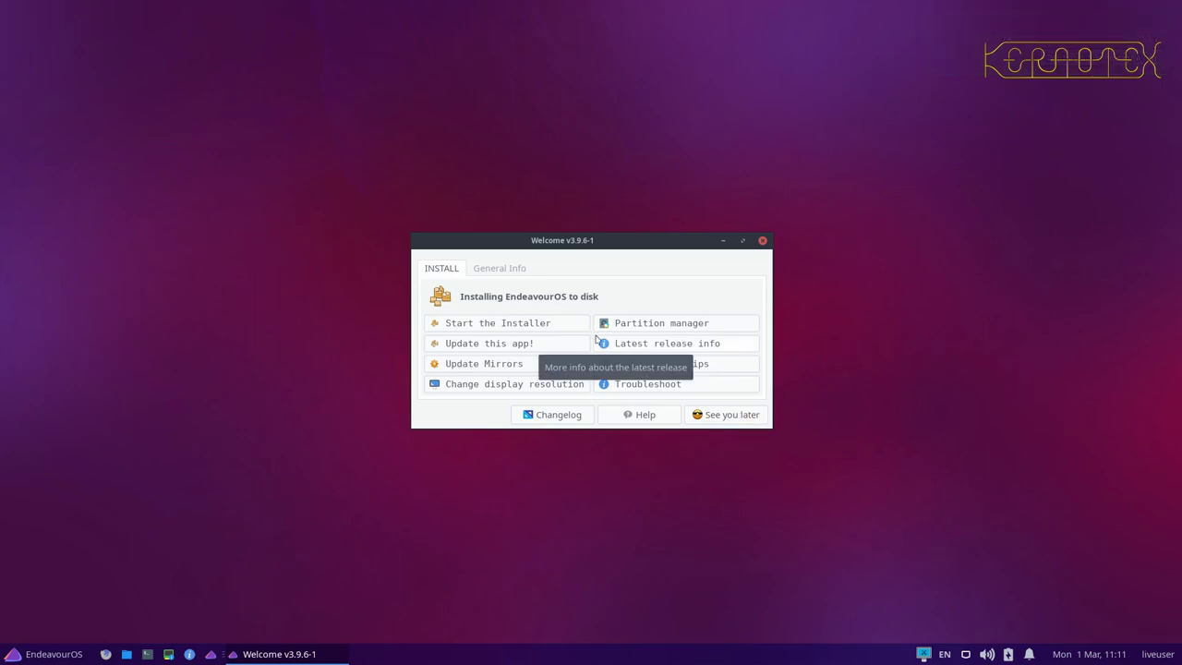
Dismiss the EndeavourOS Welcome window and launch Firefox on the endeavouros.com homepage.
click(752, 416)
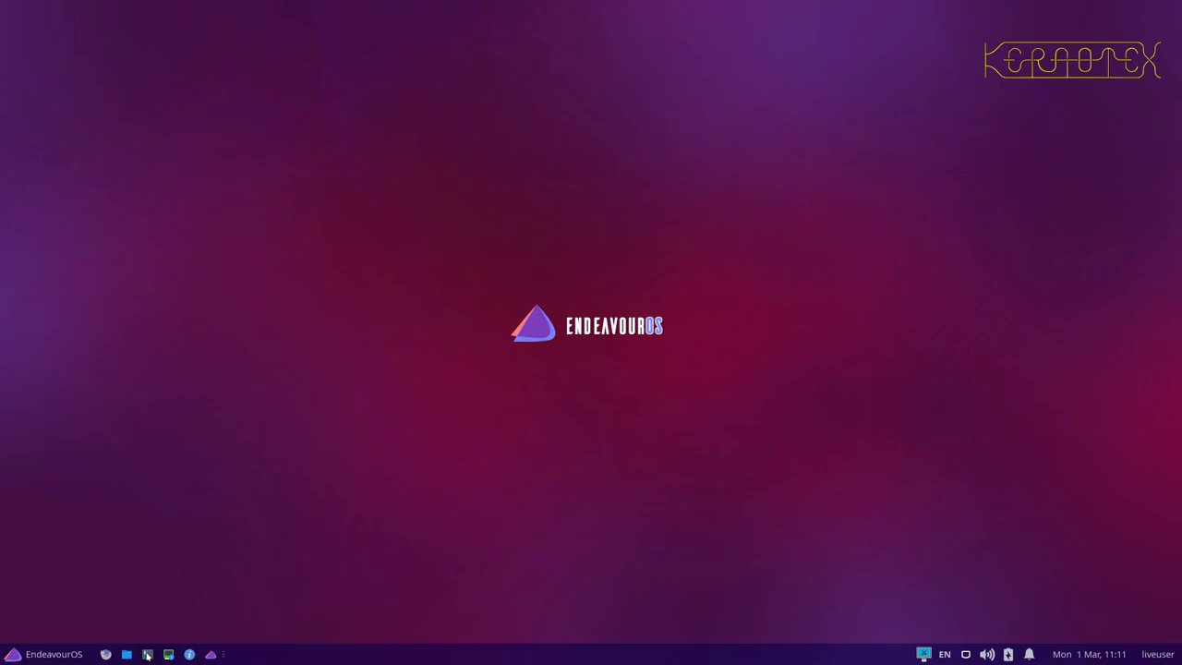
click(106, 654)
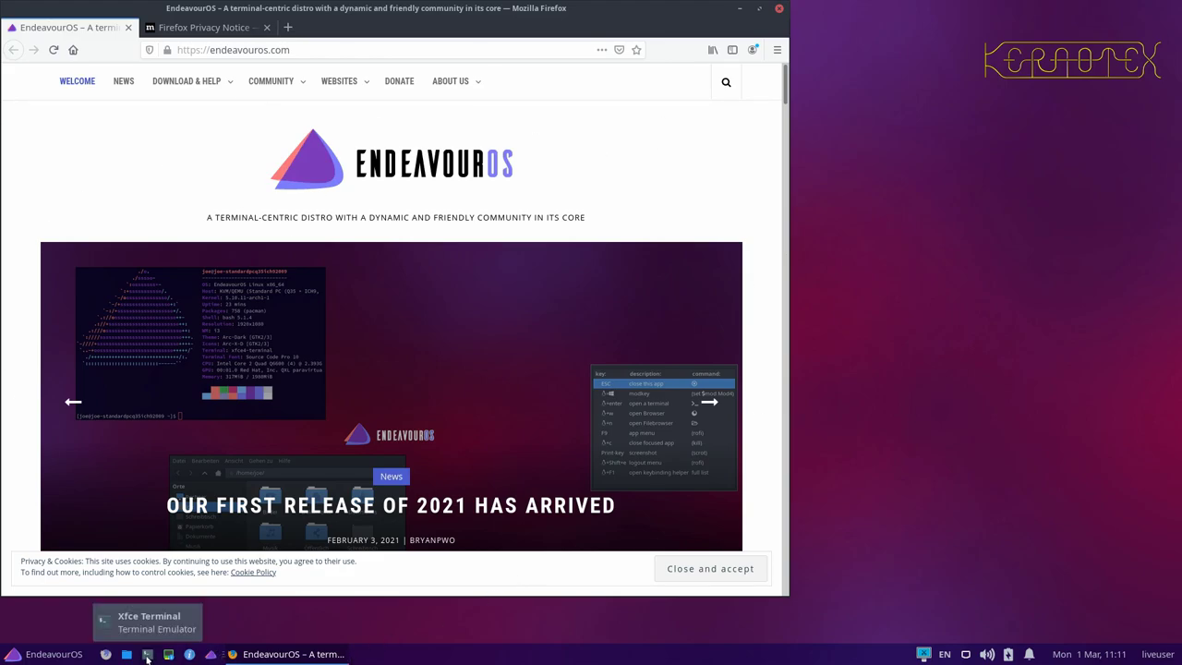
Open Xfce Terminal, make Firefox narrower and zoom its page to 110%.
click(147, 656)
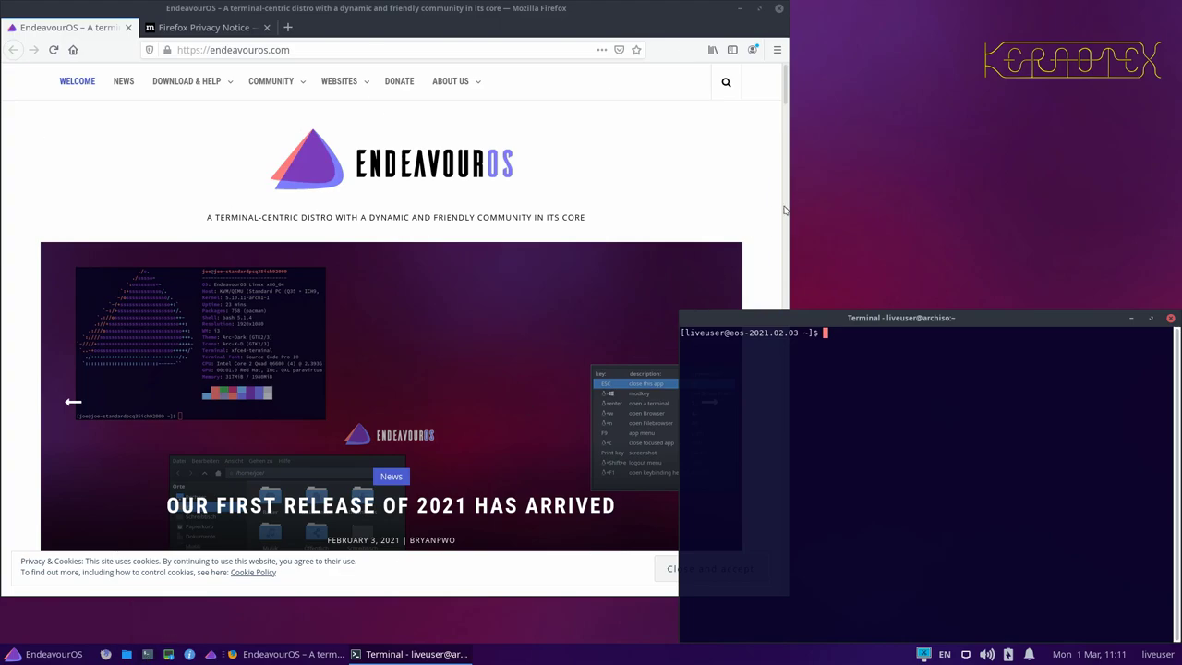
drag(788, 211, 554, 249)
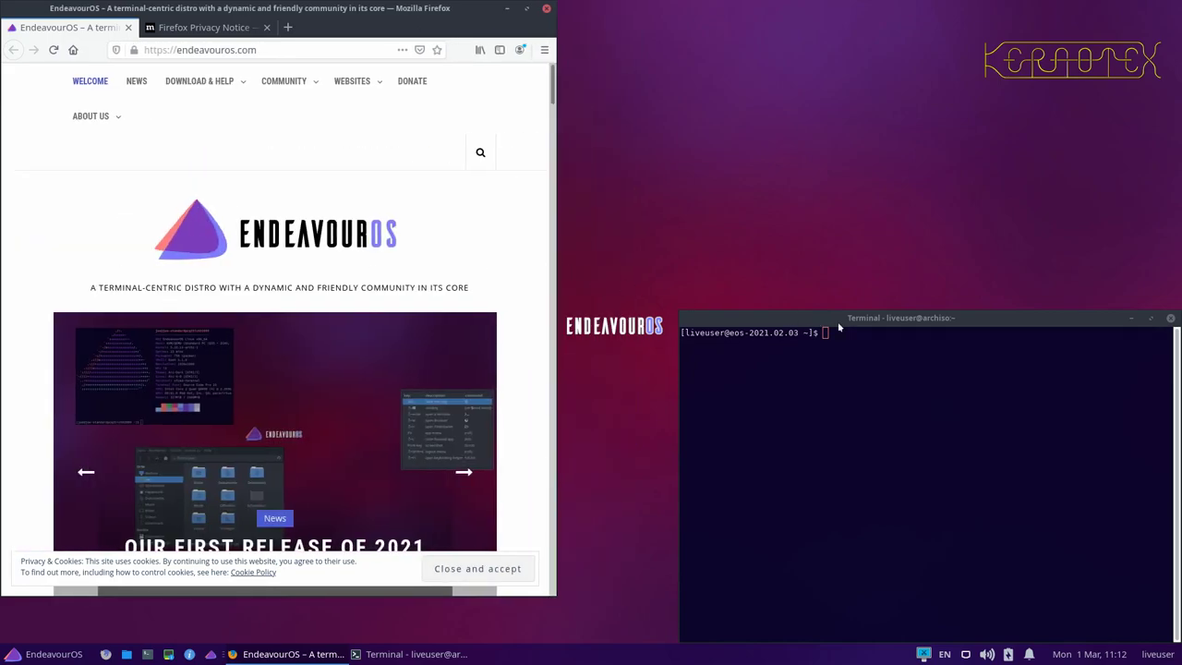
key(ctrl+plus)
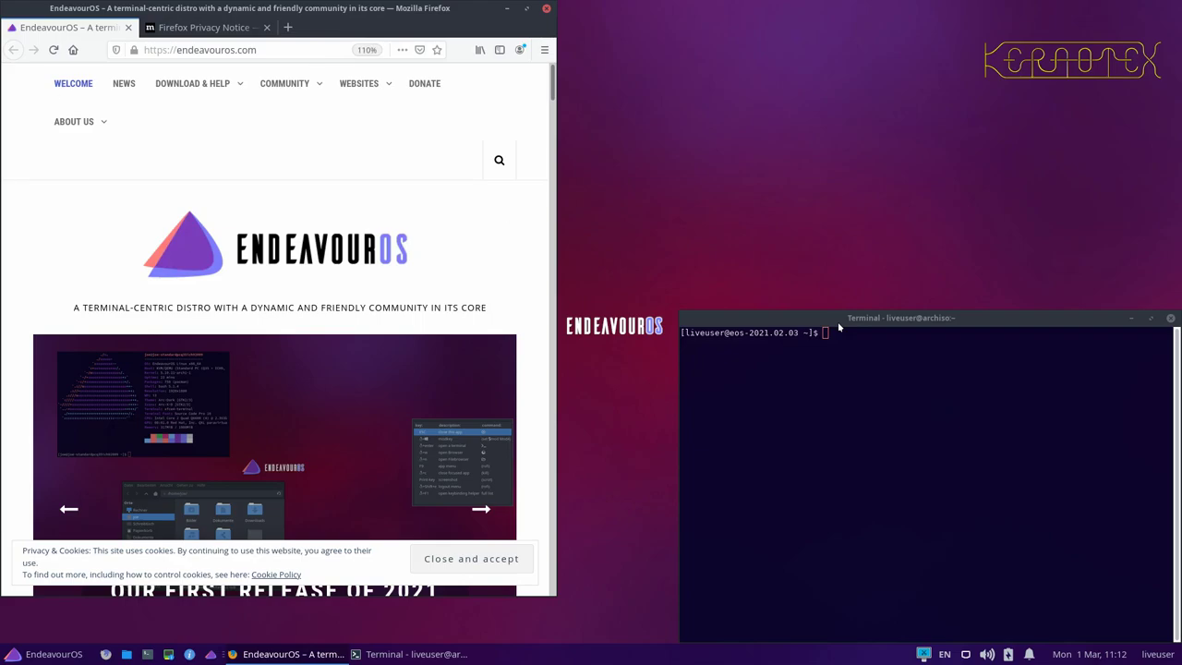
Try enlarging the terminal text, then shrink it back down.
click(840, 327)
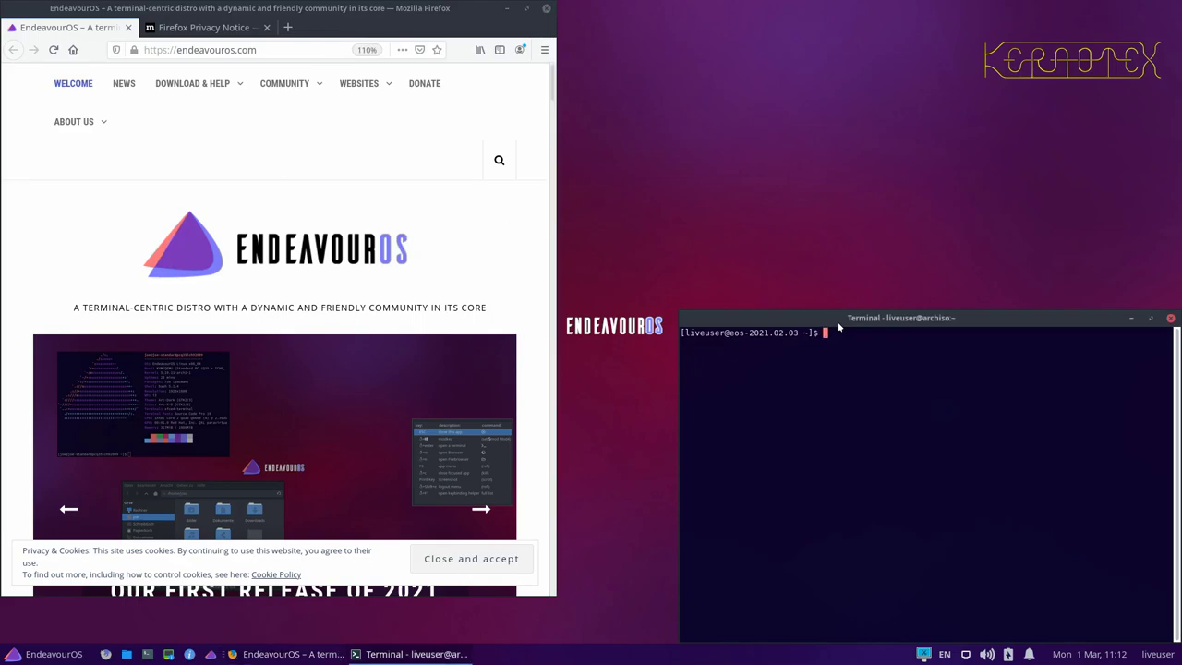
key(ctrl+plus)
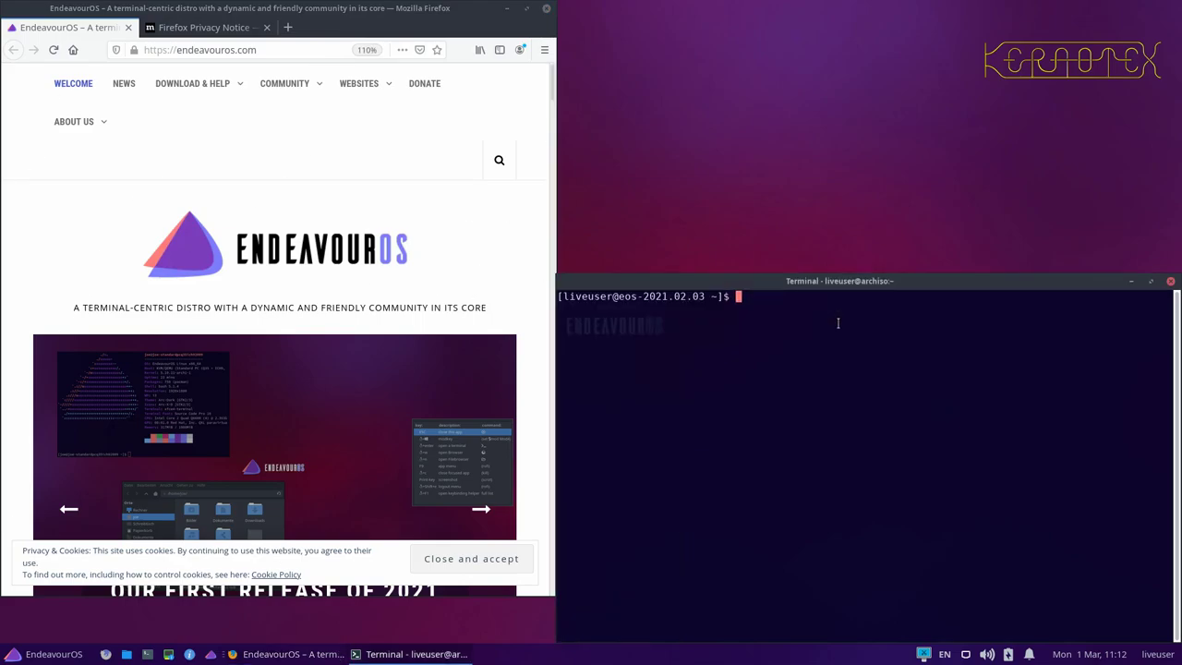
key(alt+F10)
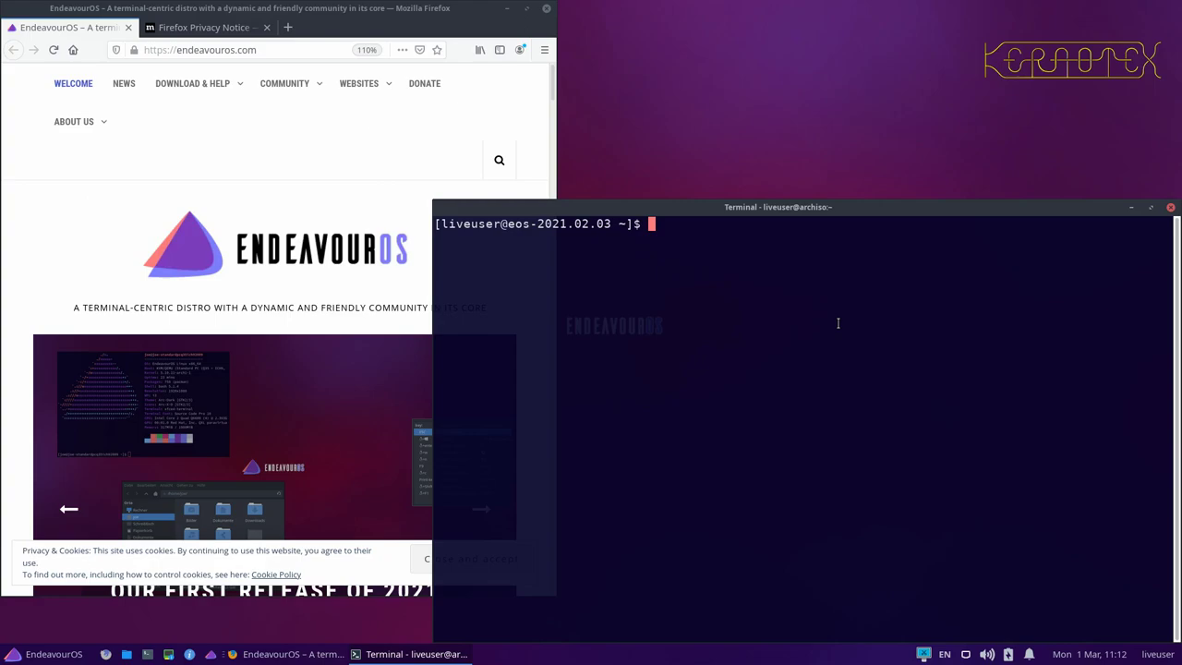
key(ctrl+minus)
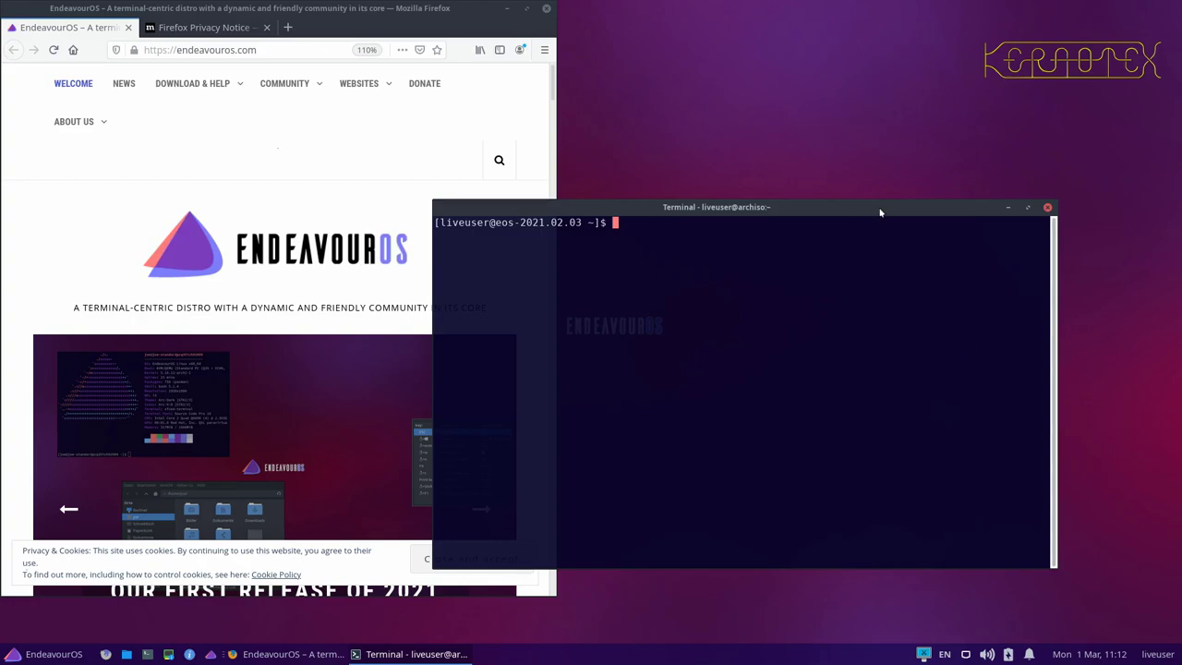
Tile the terminal into the right half down to the taskbar and make Firefox taller beside it.
drag(880, 212, 1004, 8)
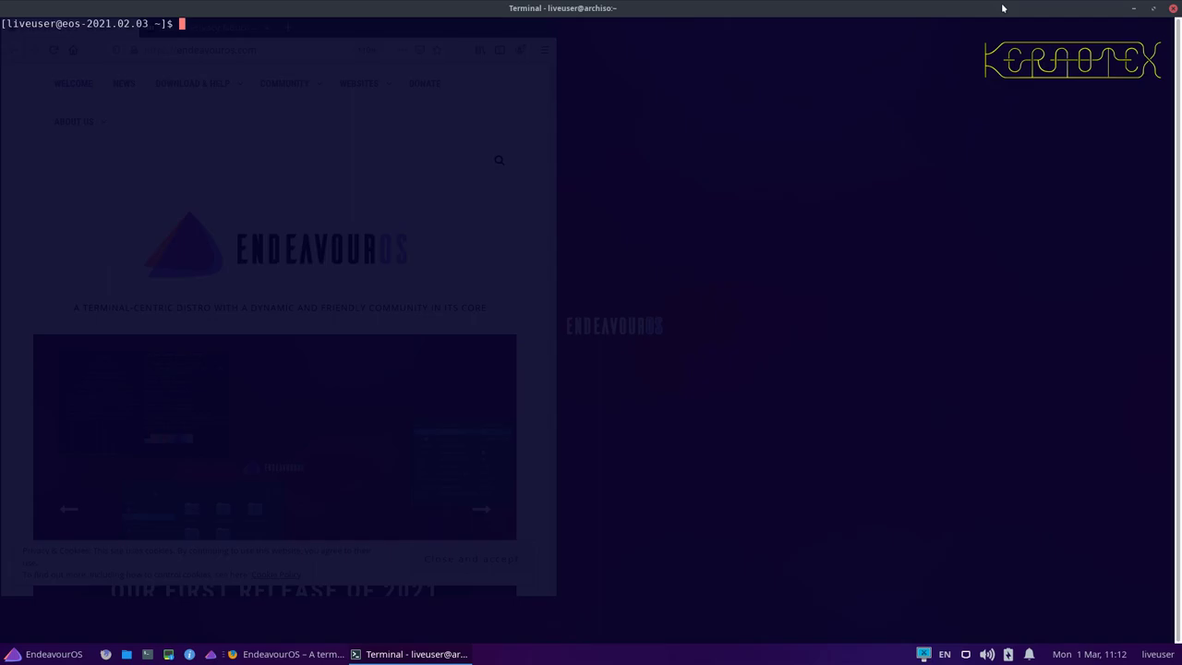
double_click(1003, 8)
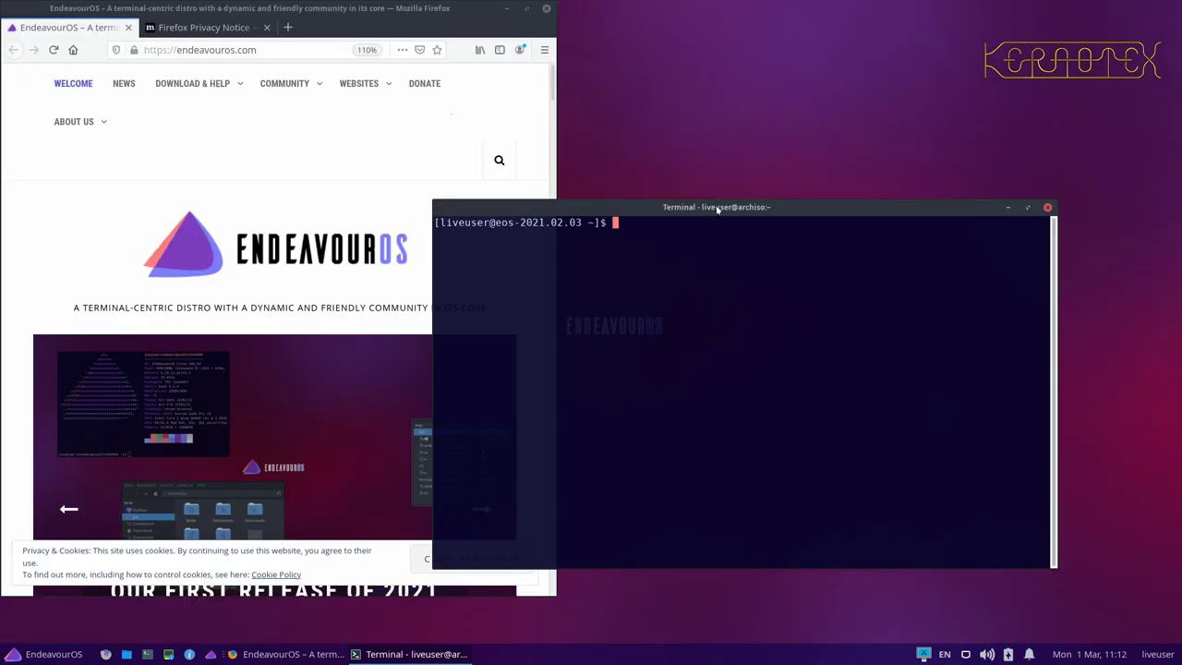
drag(718, 207, 834, 7)
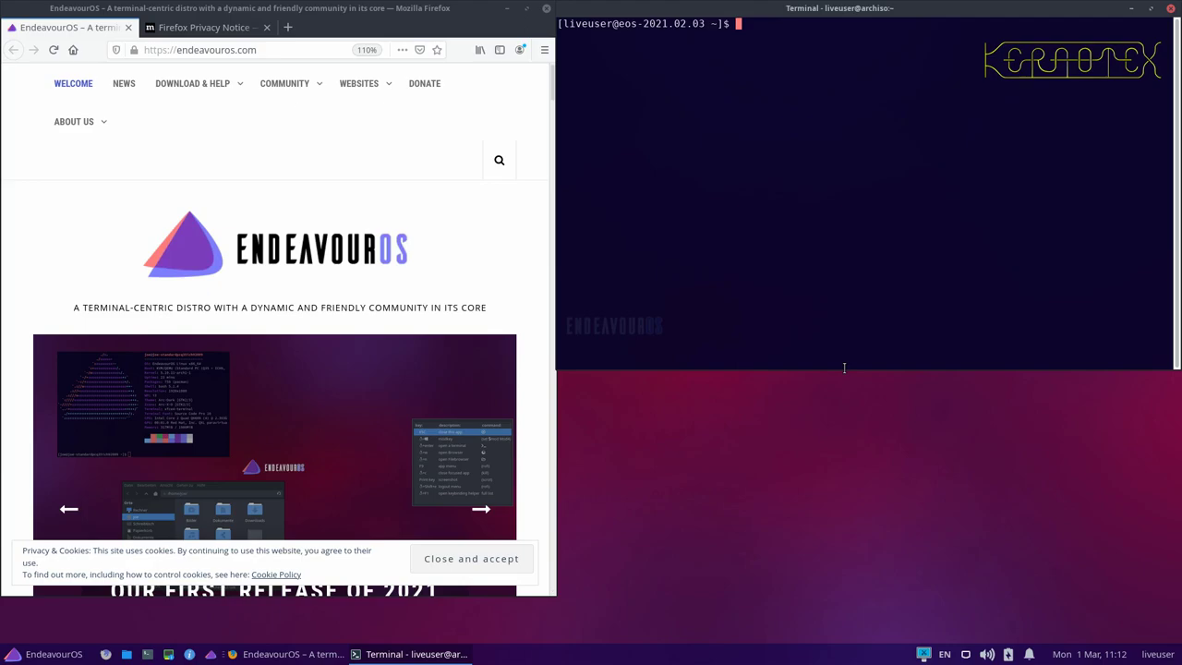
drag(842, 366, 851, 617)
click(526, 221)
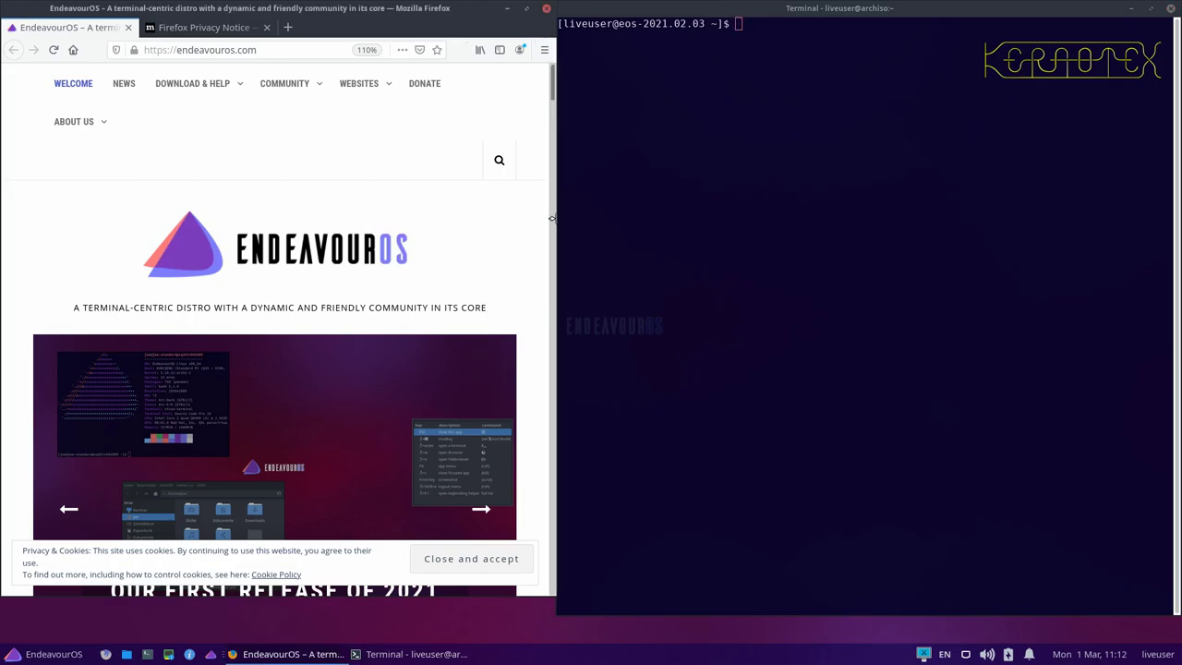
mouse_move(551, 218)
mouse_down()
mouse_move(532, 216)
mouse_move(546, 213)
mouse_up()
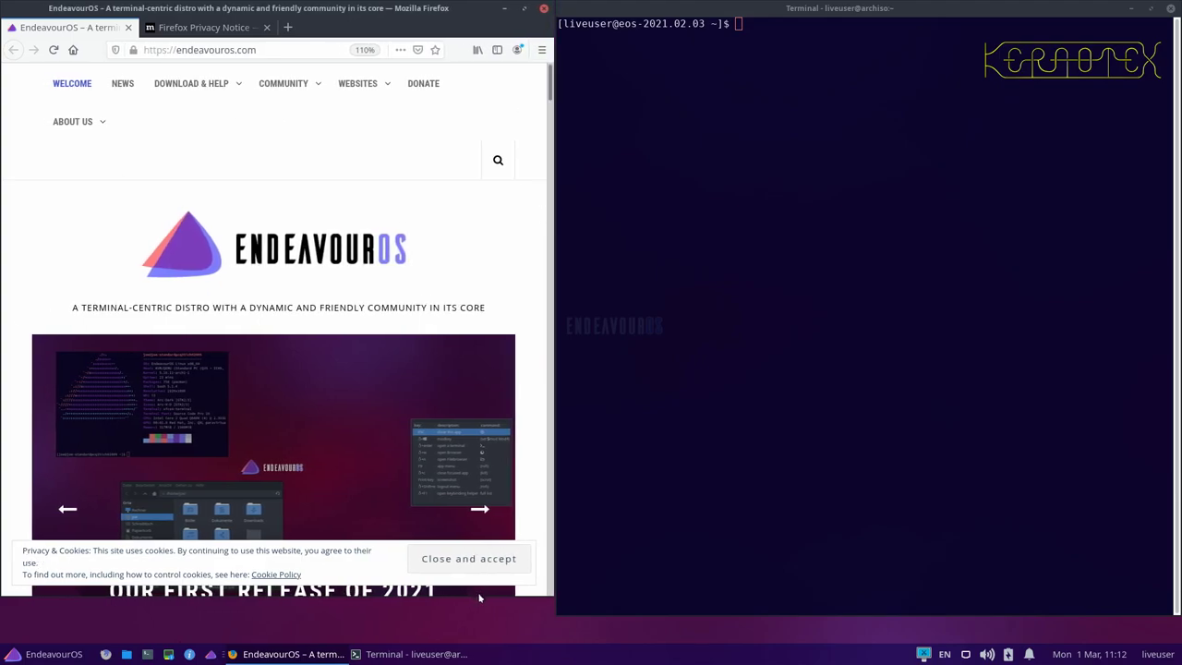
drag(478, 595, 468, 637)
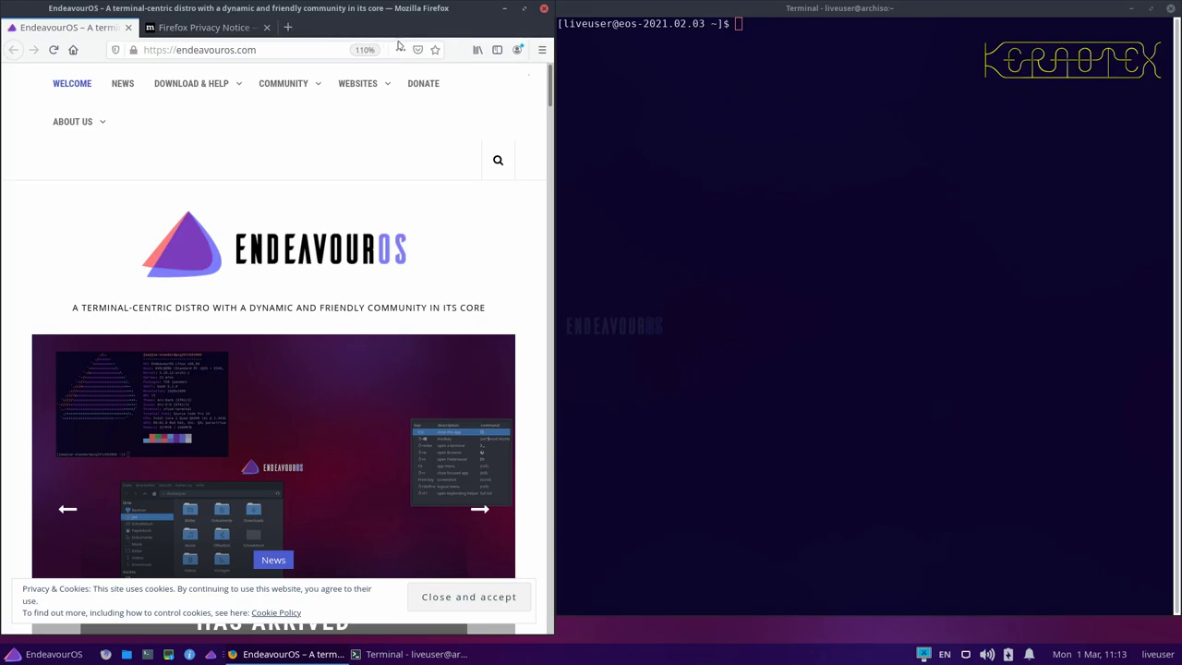
Search the web for linuxfromscratch in a new tab and open the Linux From Scratch site.
click(287, 27)
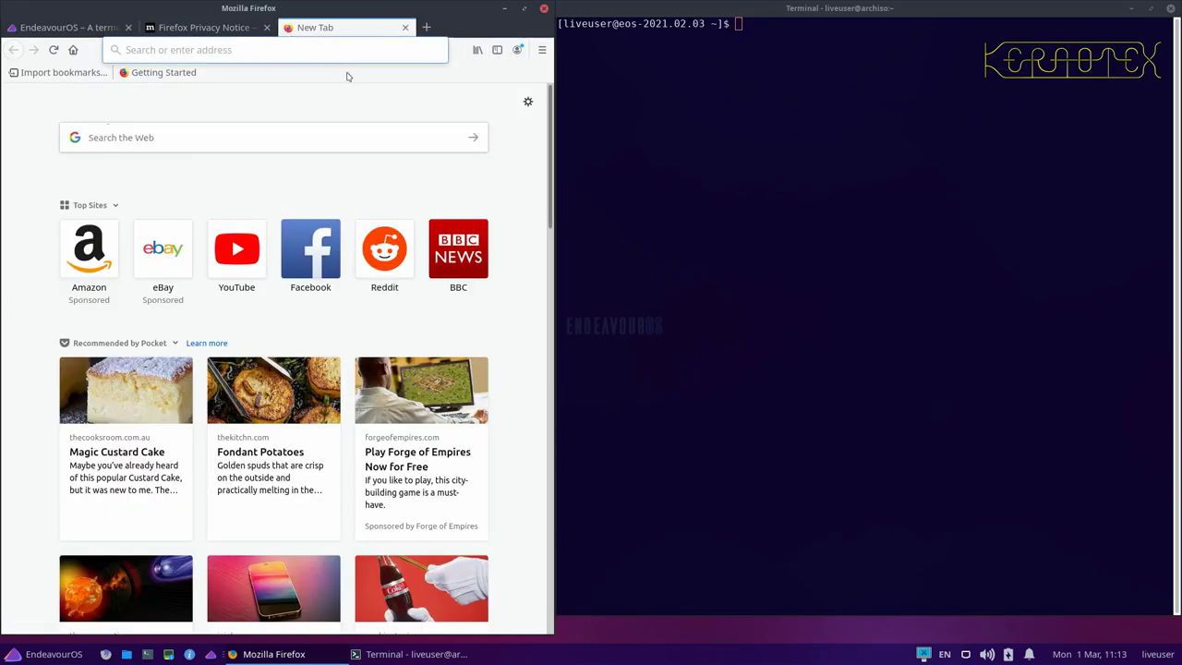
text(linux)
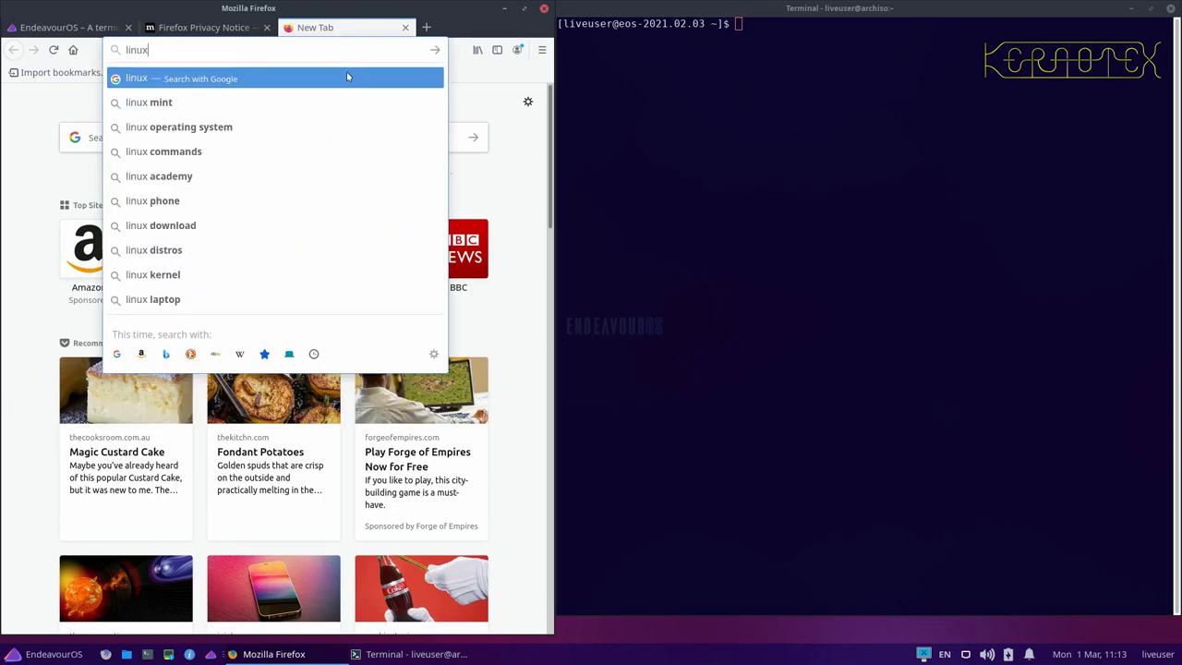
text(fromscratch)
key(Return)
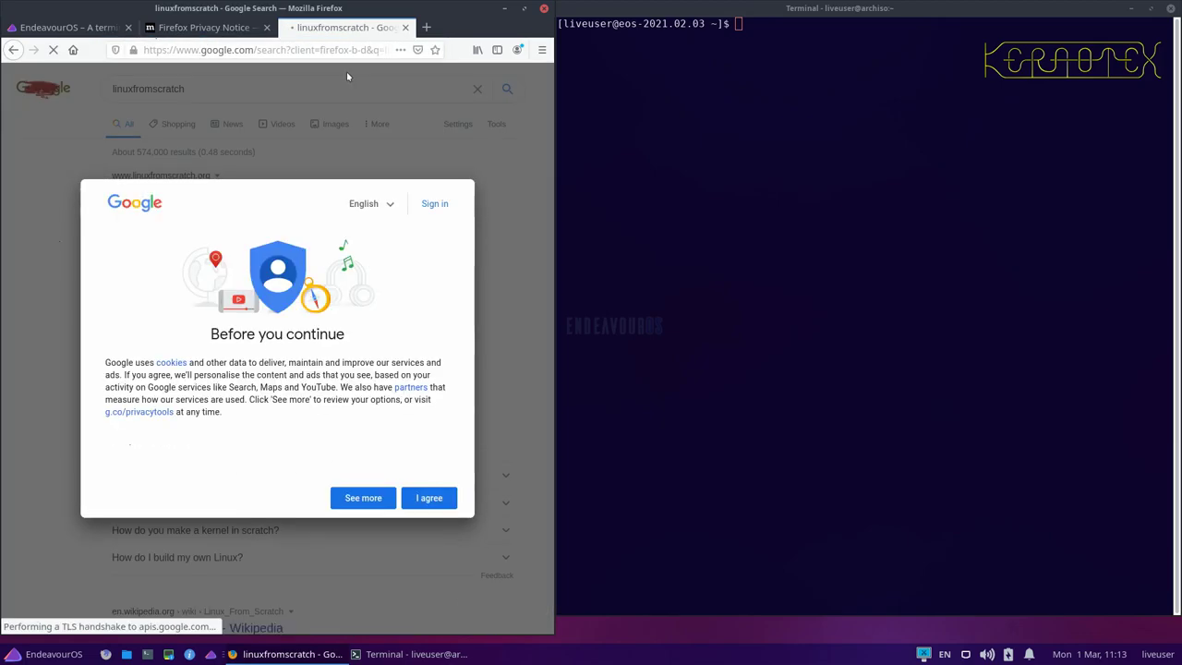
click(429, 498)
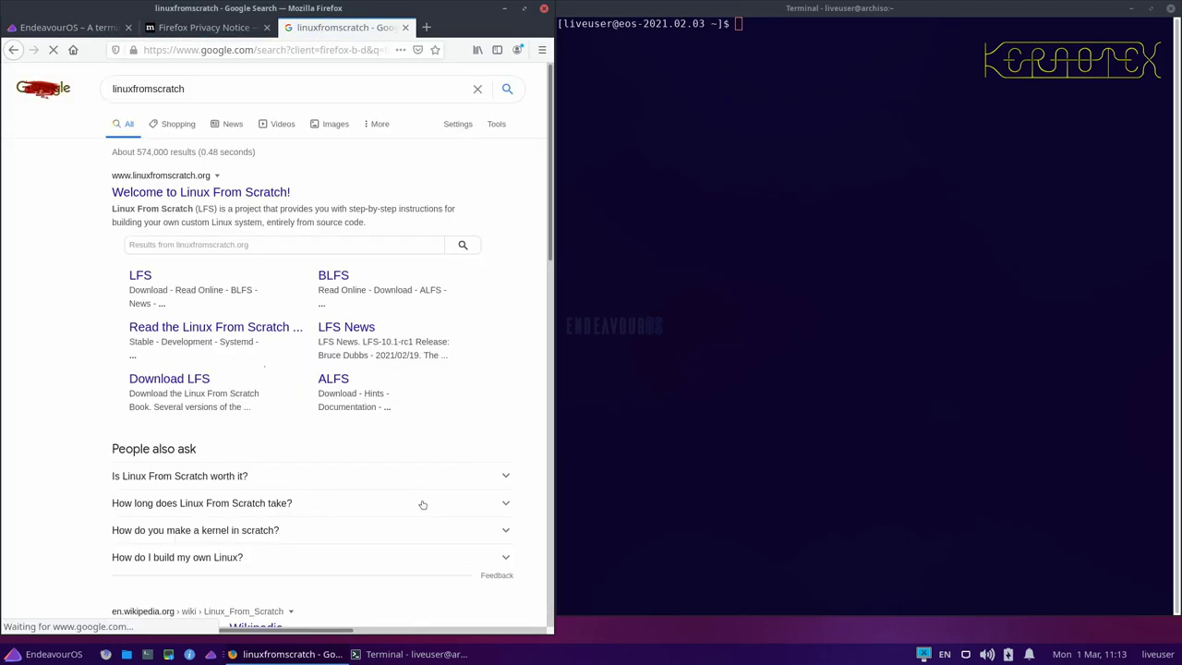
click(206, 193)
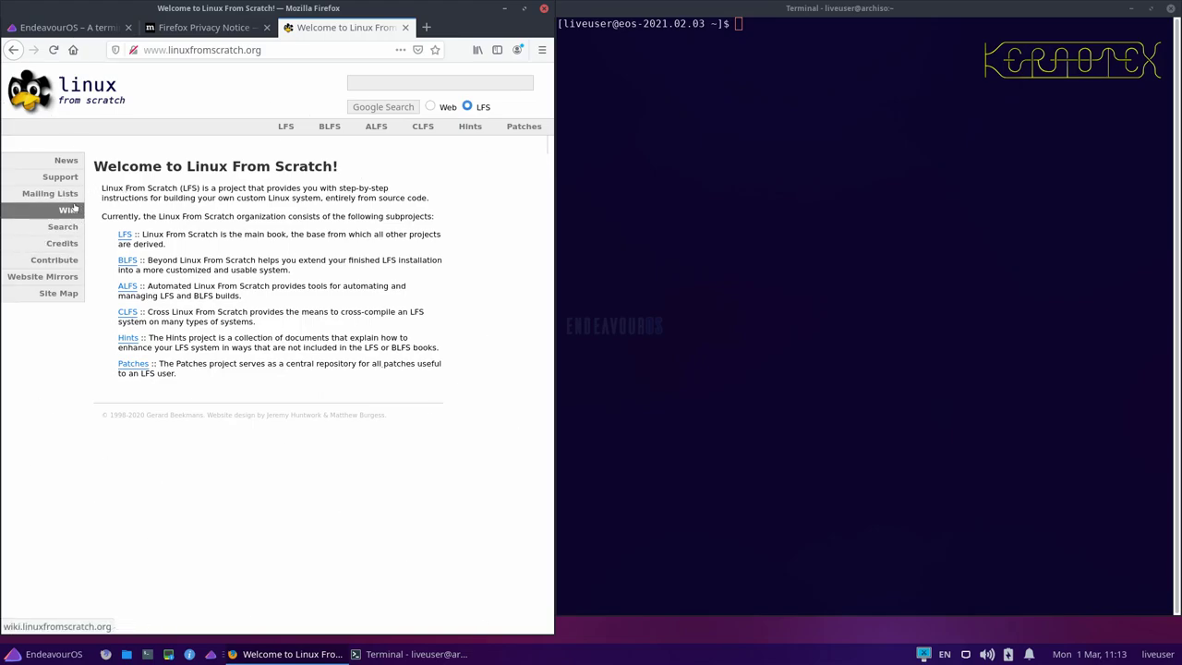
Go to LFS > Read Online > Stable LFS, then change stable/ in the URL to 10.1.
click(281, 126)
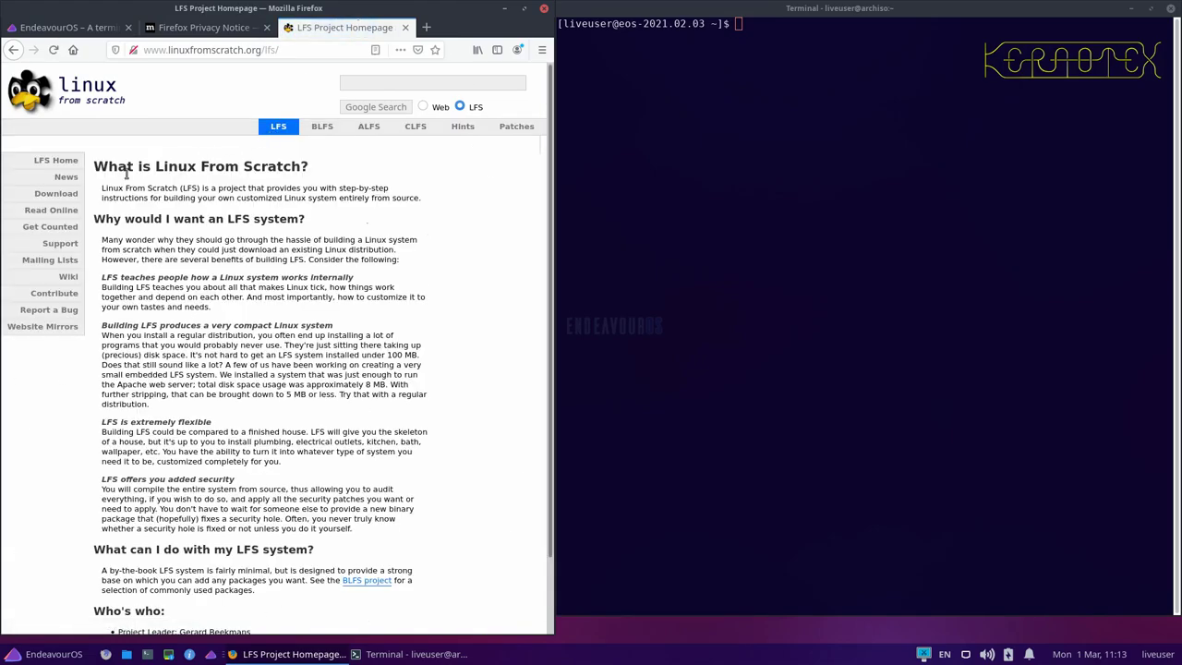
click(54, 210)
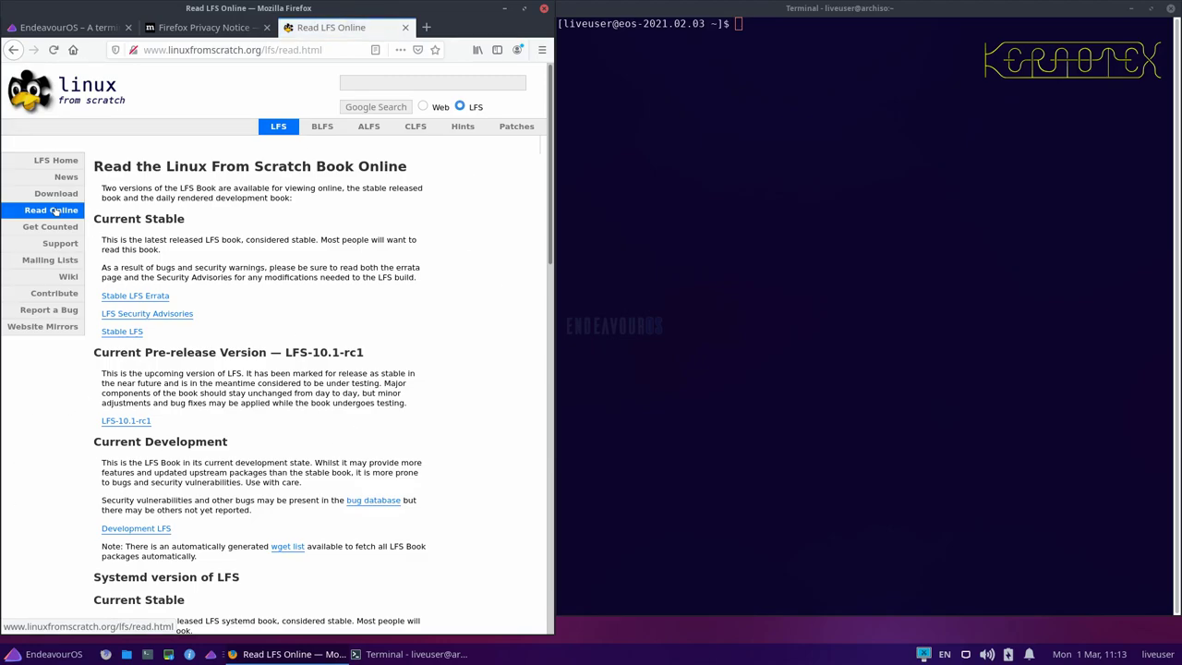
click(116, 333)
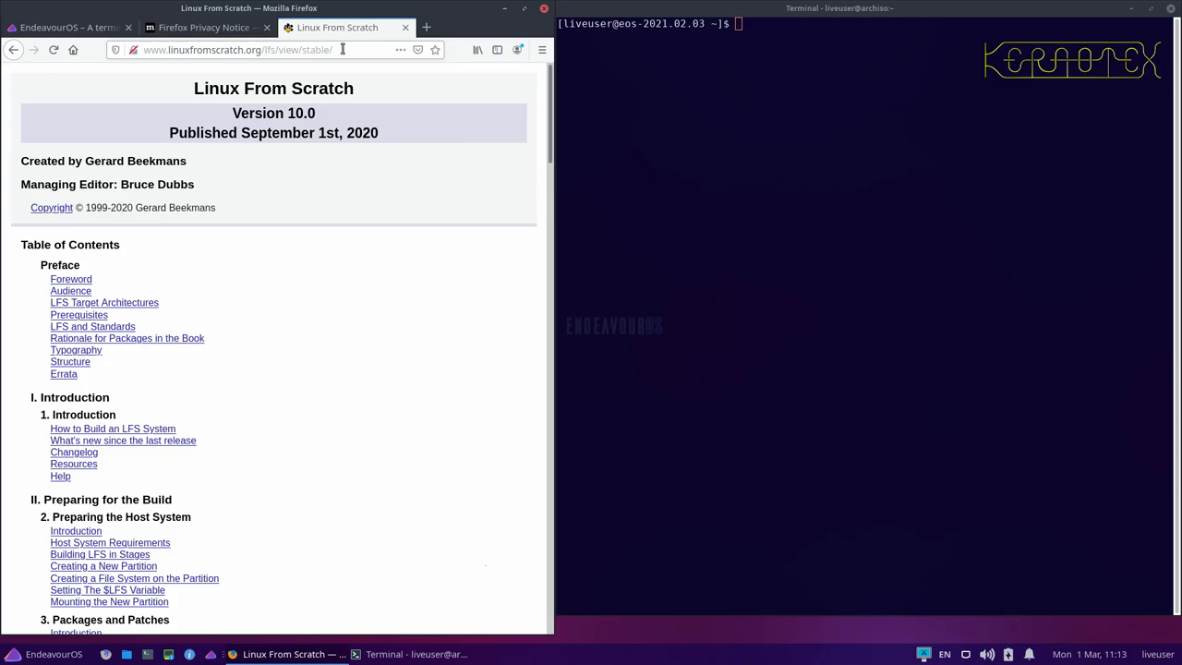
drag(342, 49, 300, 53)
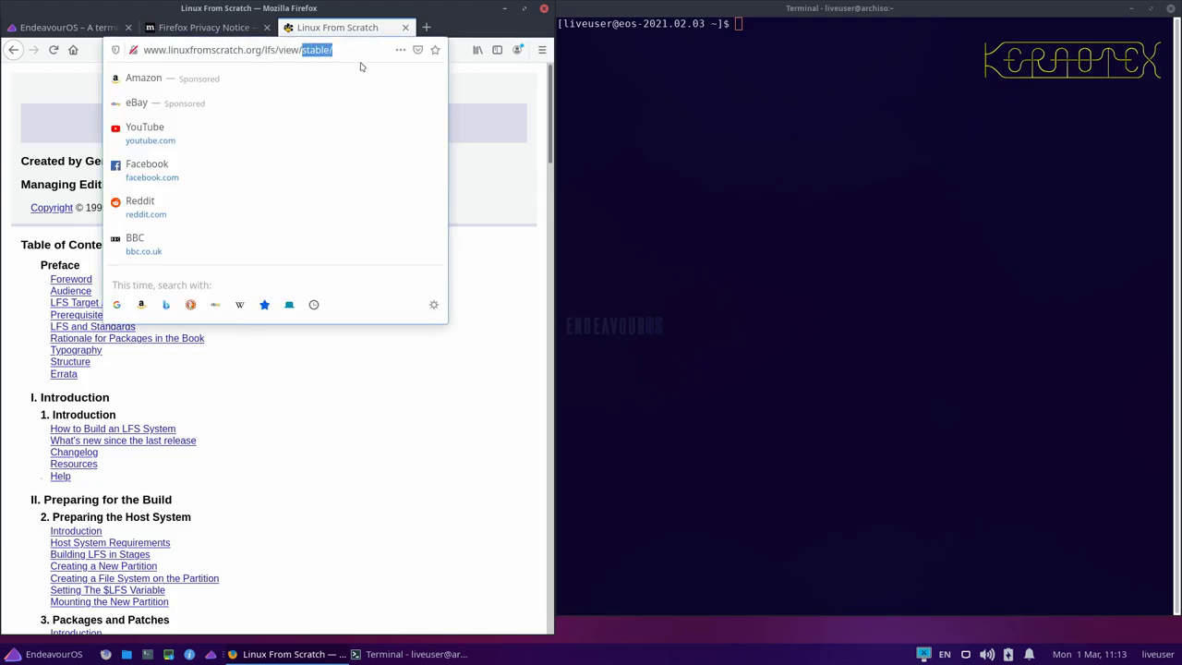
text(10.1)
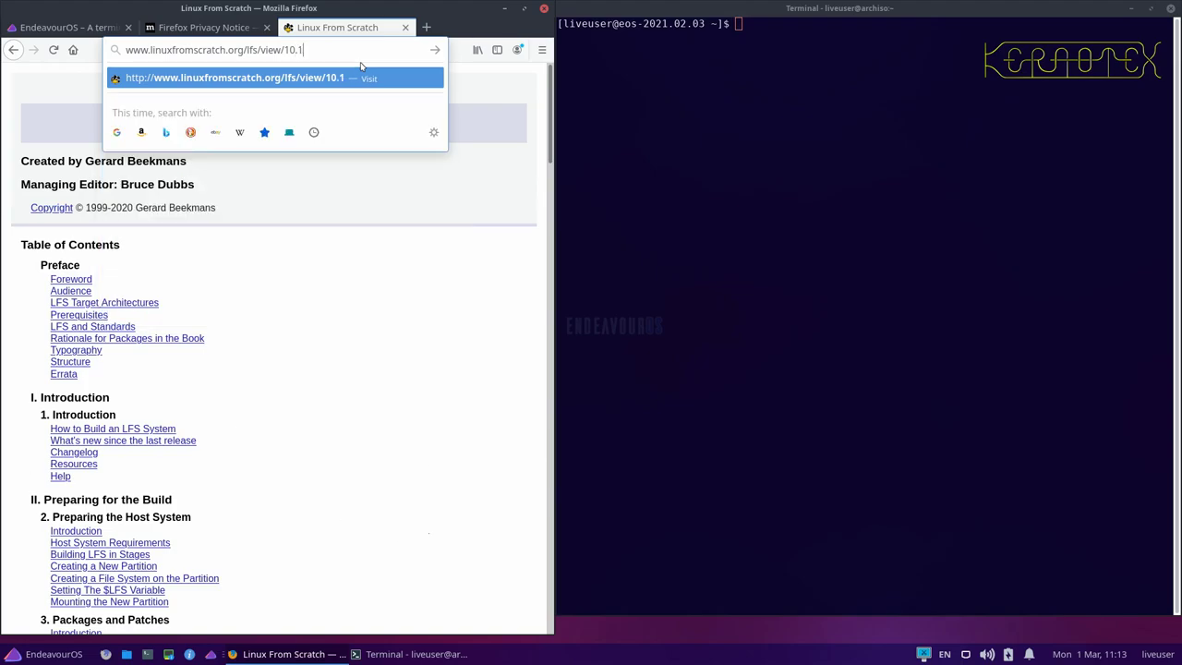
key(Return)
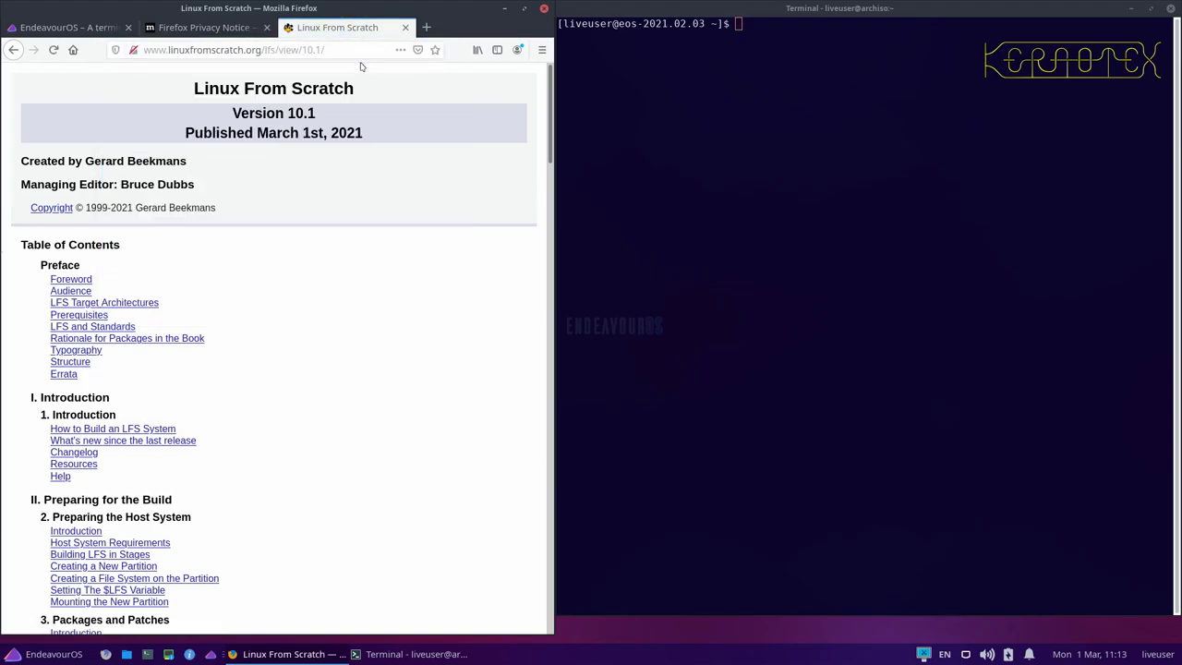
Enable Restore previous session and Warn you when quitting in Firefox Preferences.
click(541, 50)
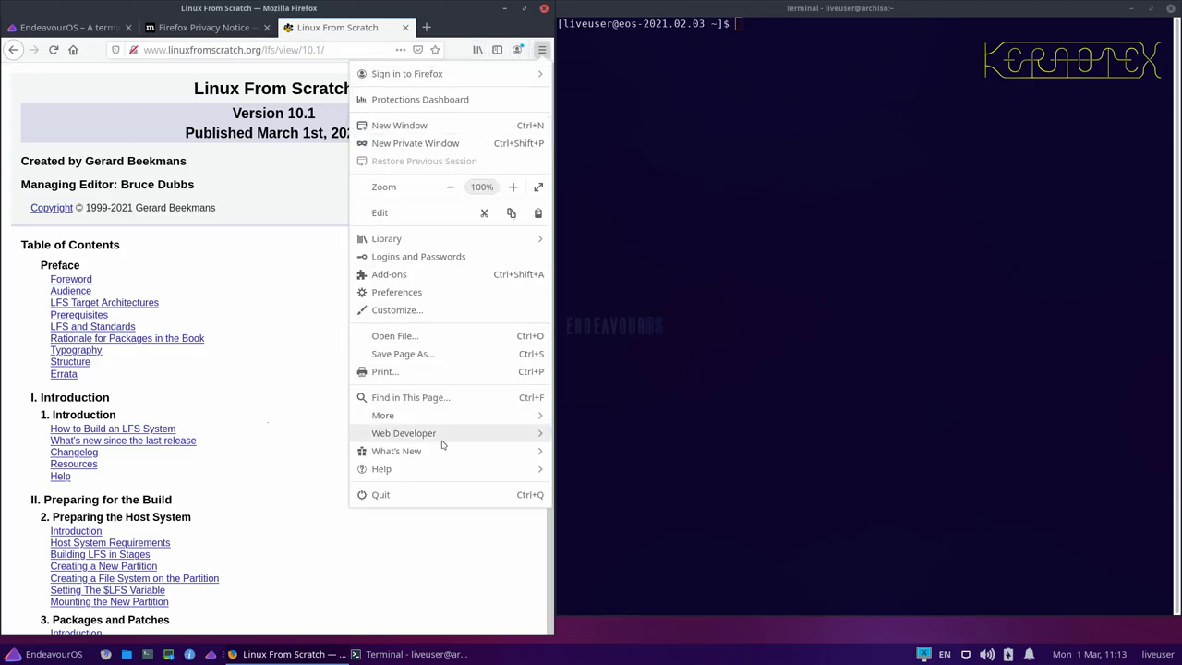
click(442, 292)
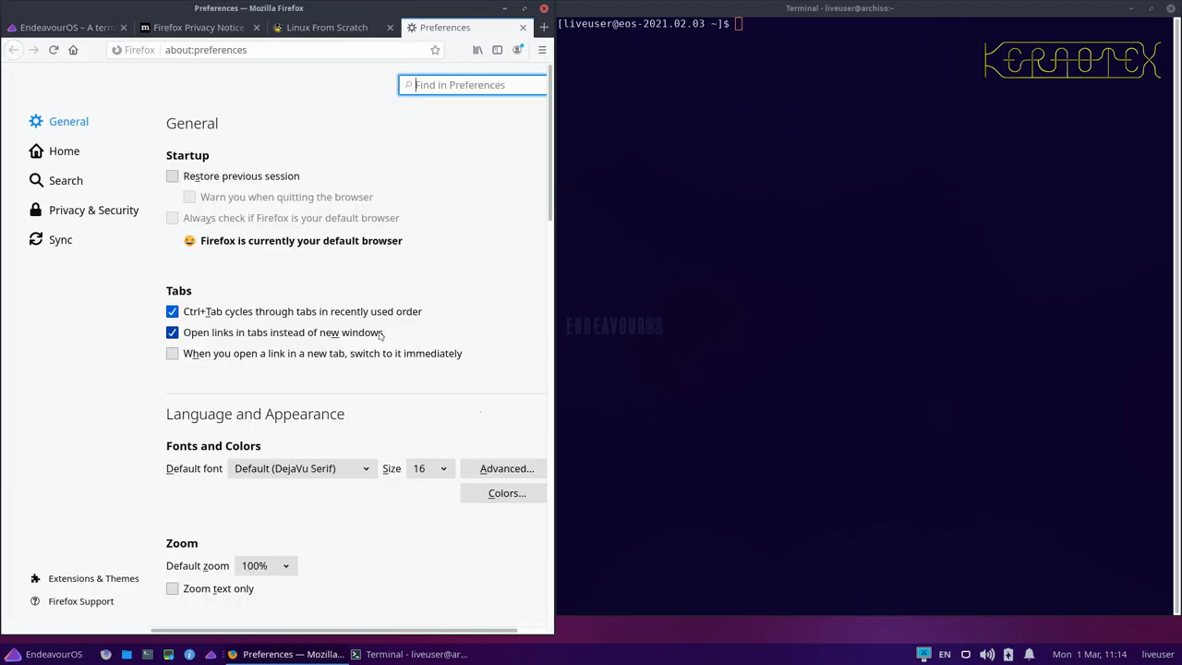
click(170, 180)
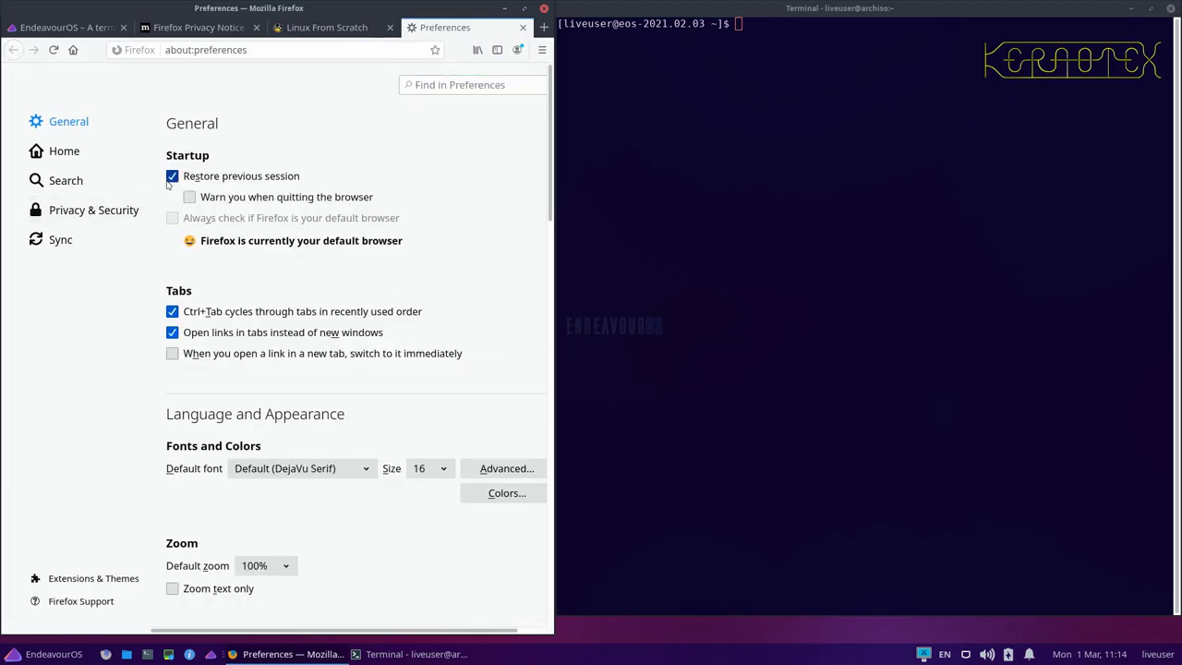
click(189, 196)
Set Firefox's default zoom to 120% and return to the LFS 10.1 book.
scroll(494, 354, down, 2)
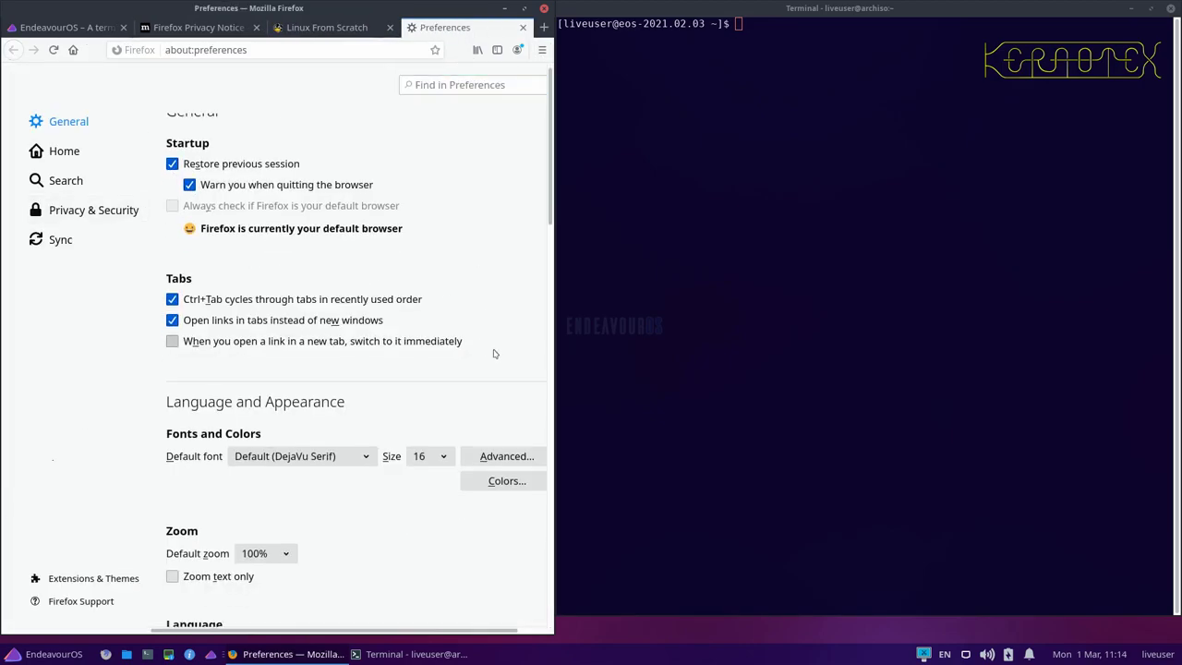
scroll(494, 353, down, 3)
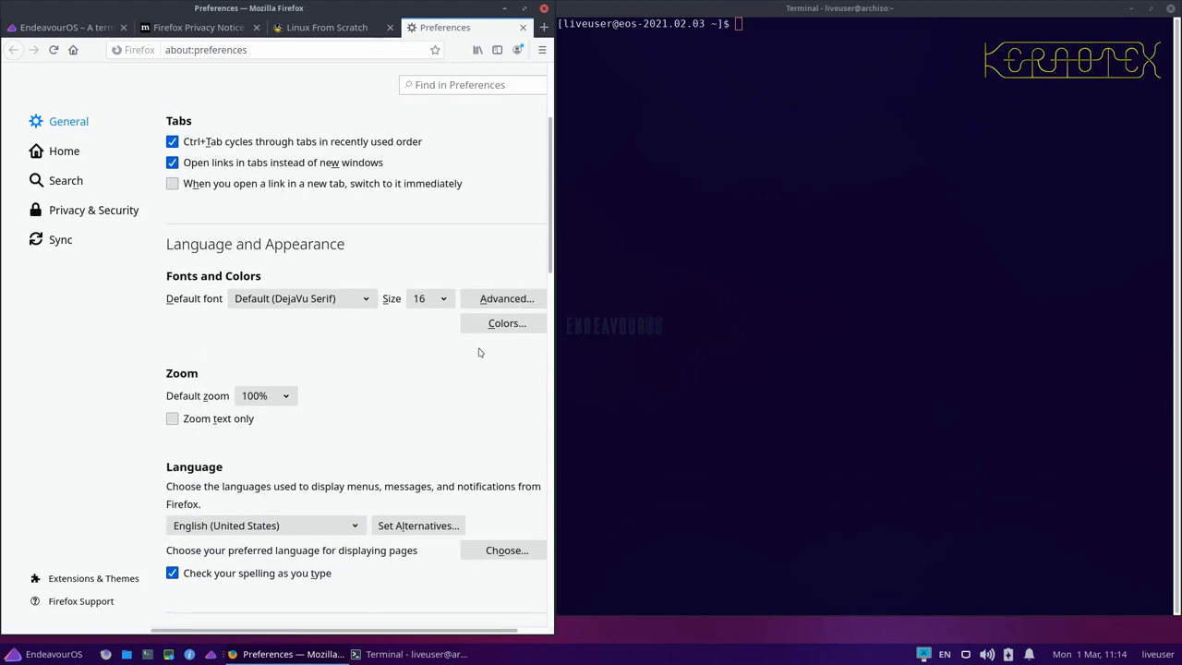
click(282, 397)
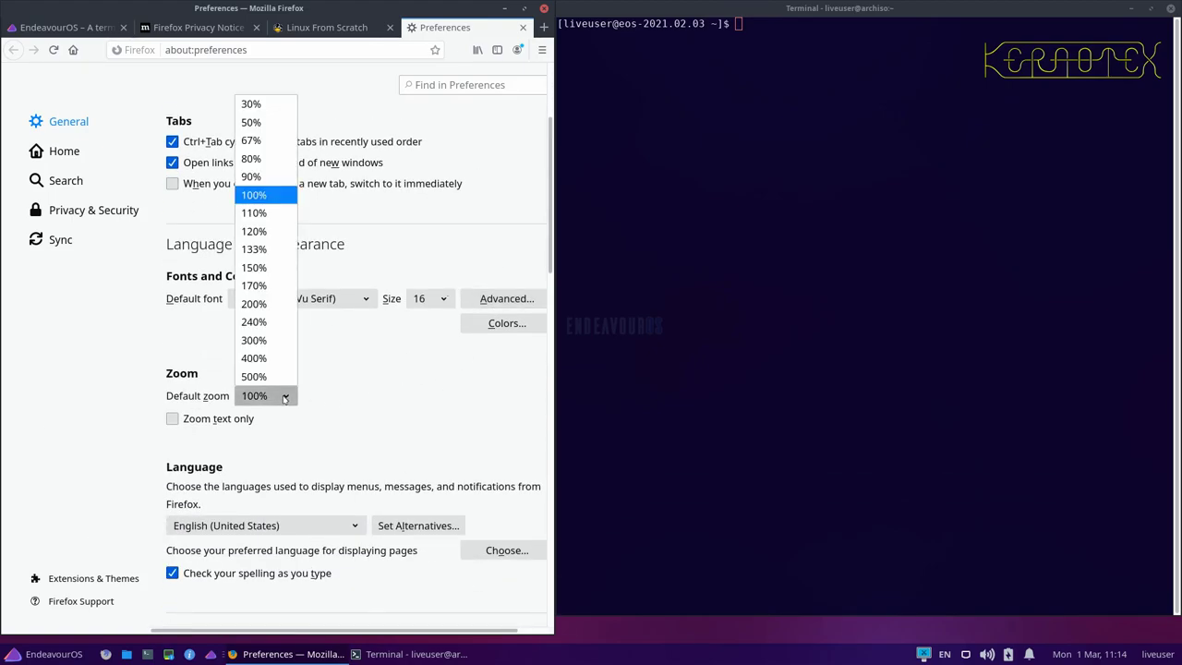
click(281, 231)
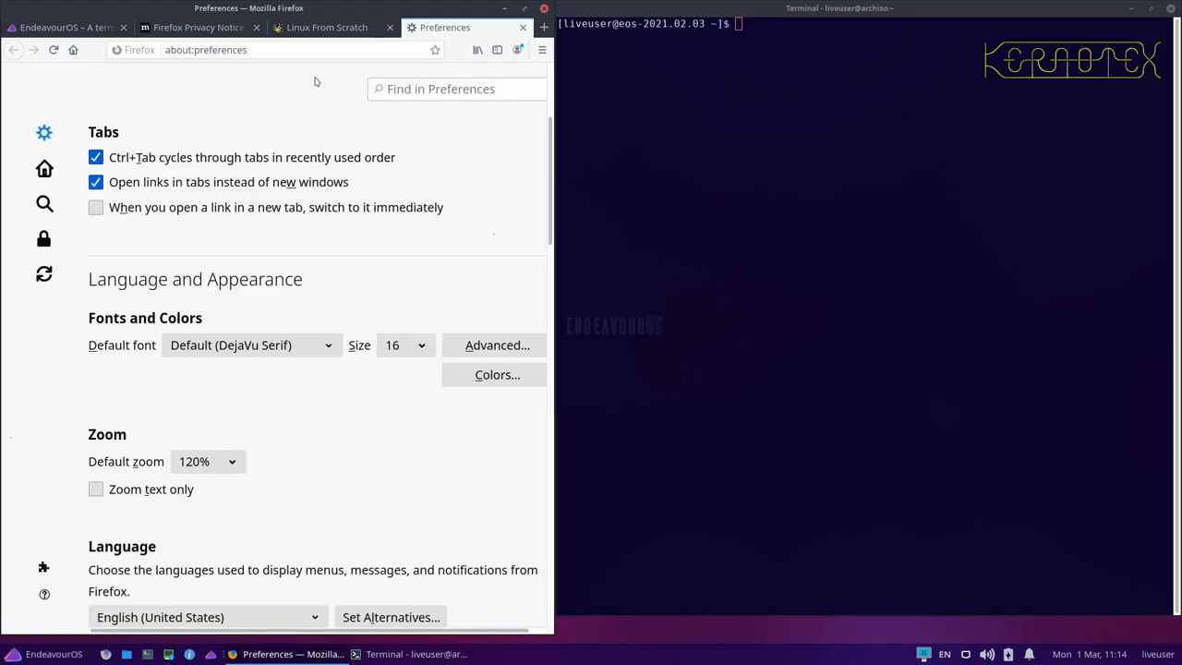
click(331, 28)
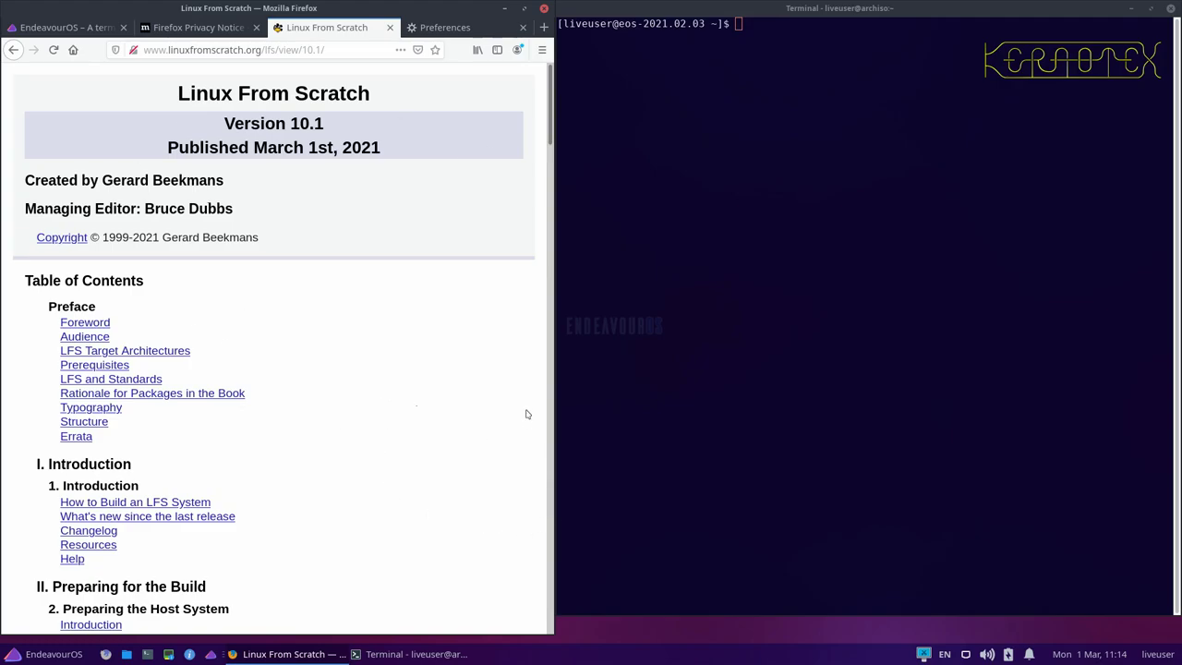
click(755, 411)
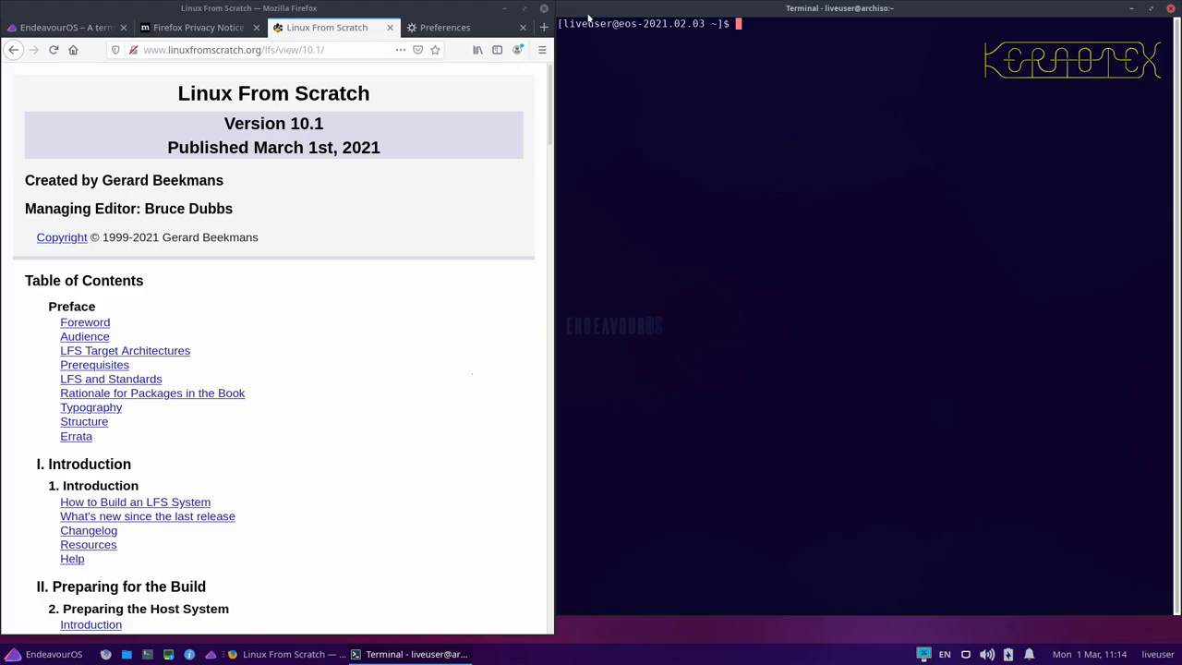
Turn on unlimited scrollback in Terminal Preferences.
right_click(618, 66)
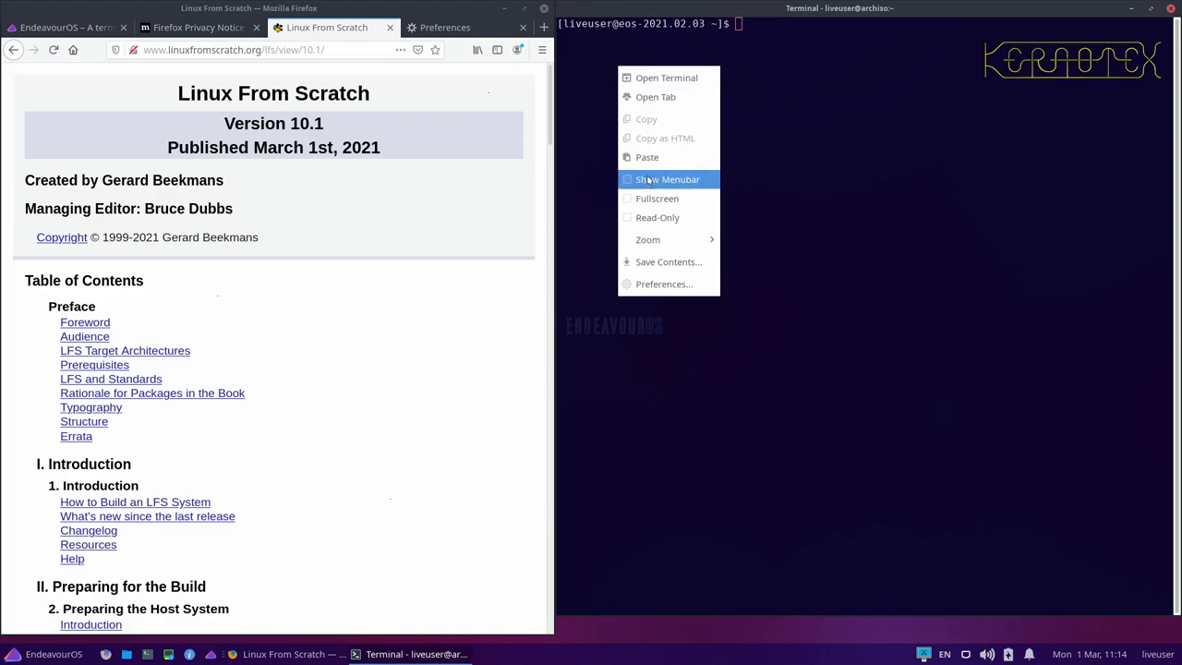
click(651, 284)
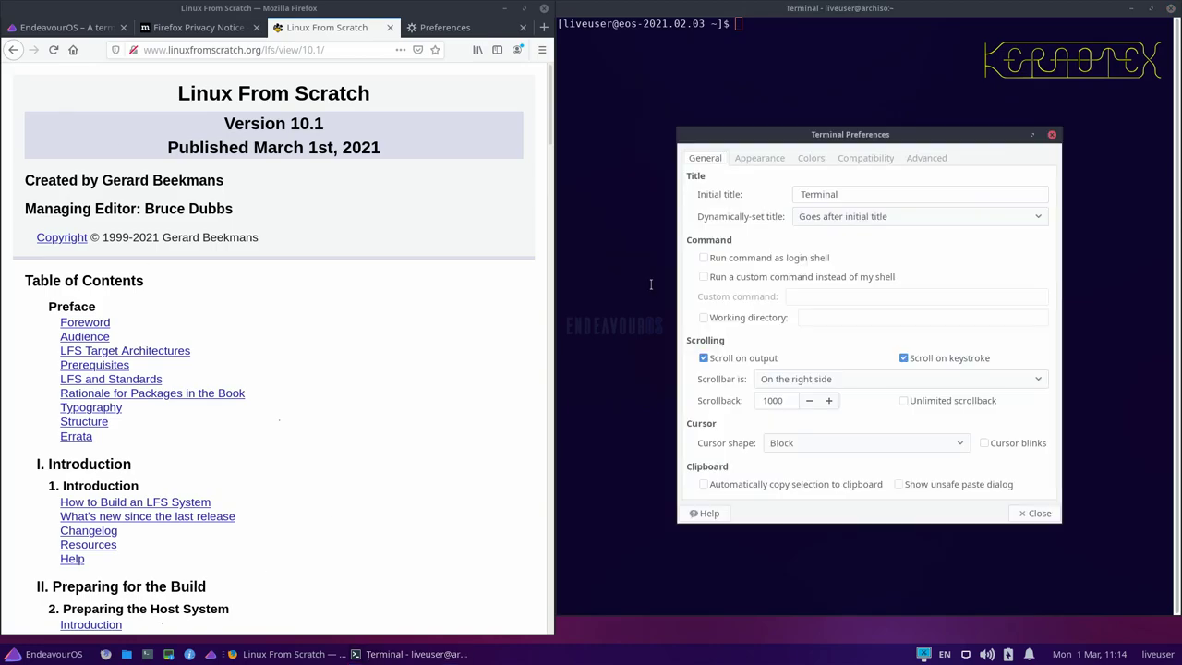
click(906, 401)
Replace the system font with Monospace Bold in the Appearance settings.
click(759, 159)
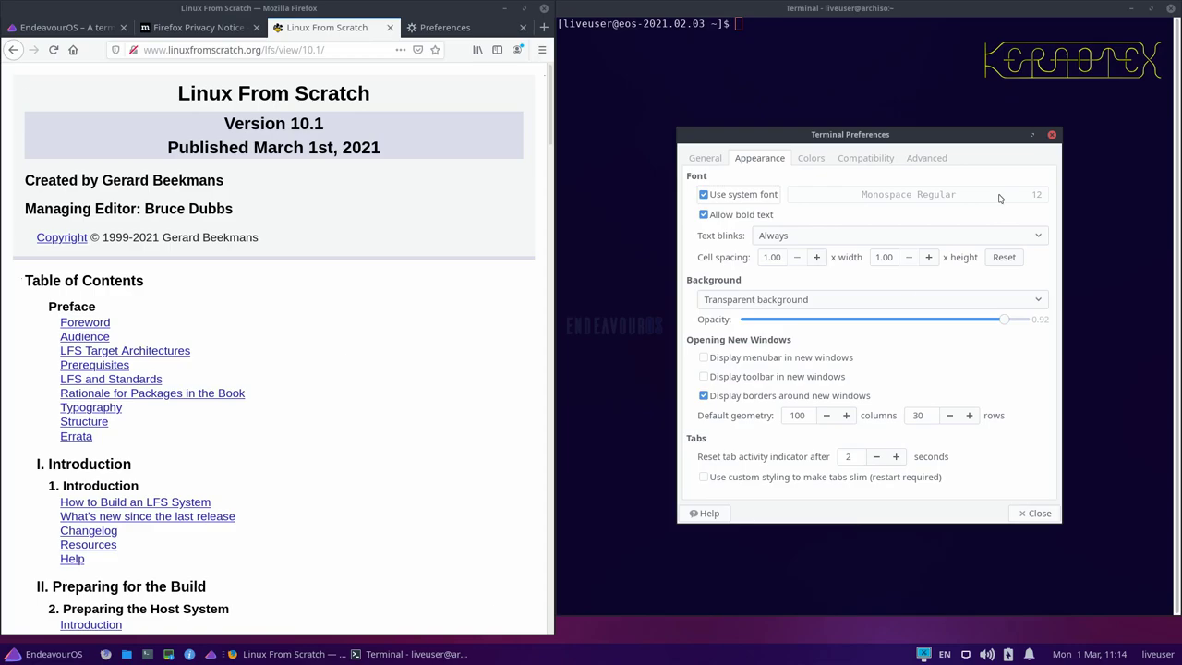
click(767, 196)
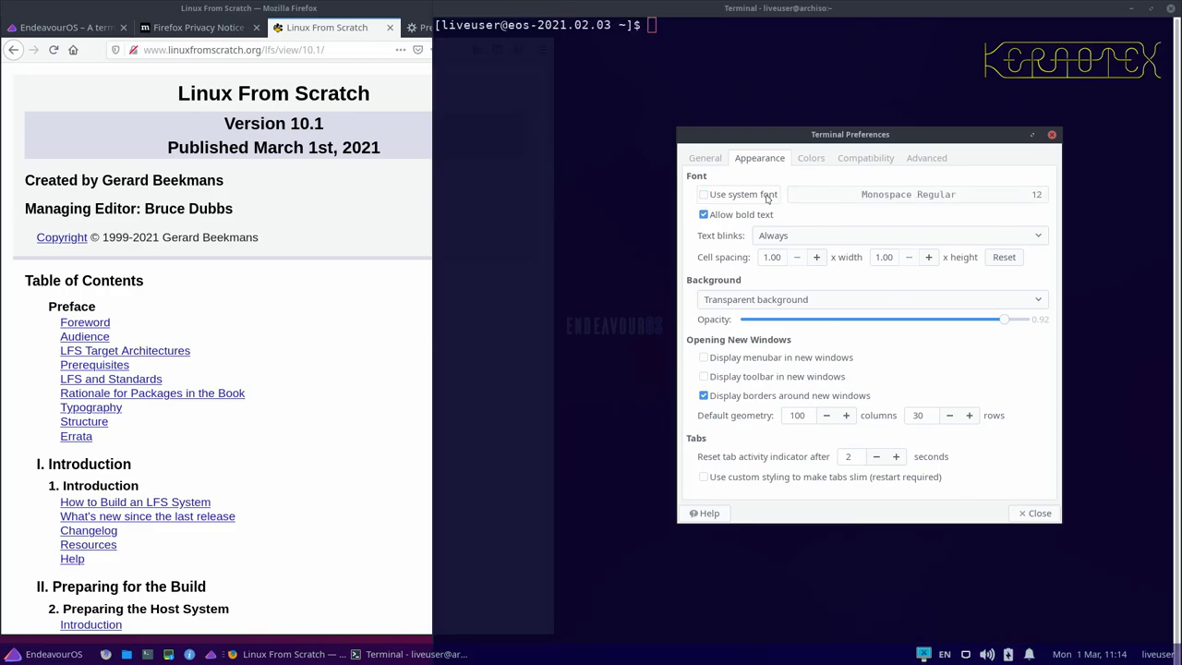
click(854, 195)
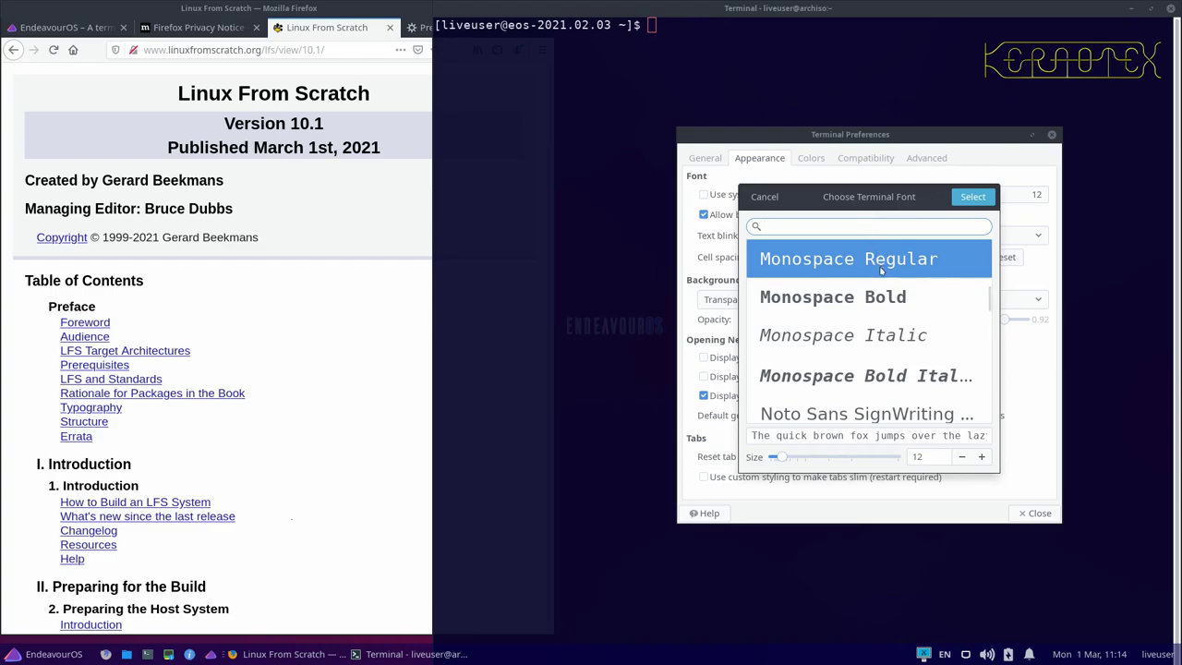
scroll(880, 272, down, 2)
scroll(881, 275, up, 3)
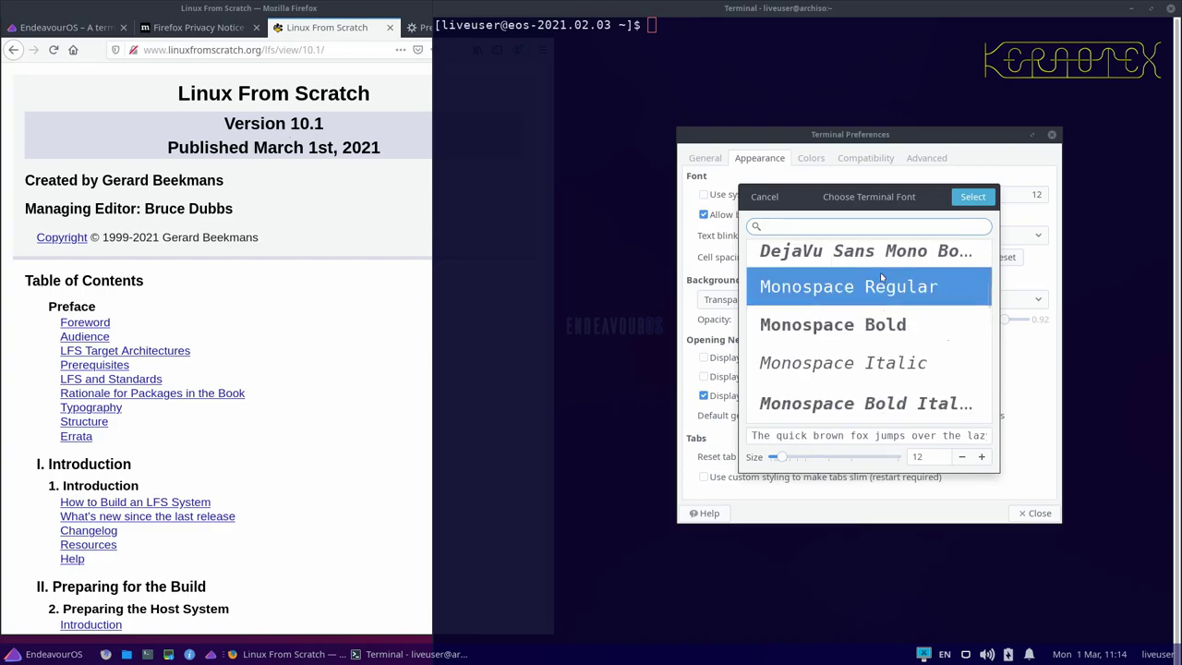
click(882, 328)
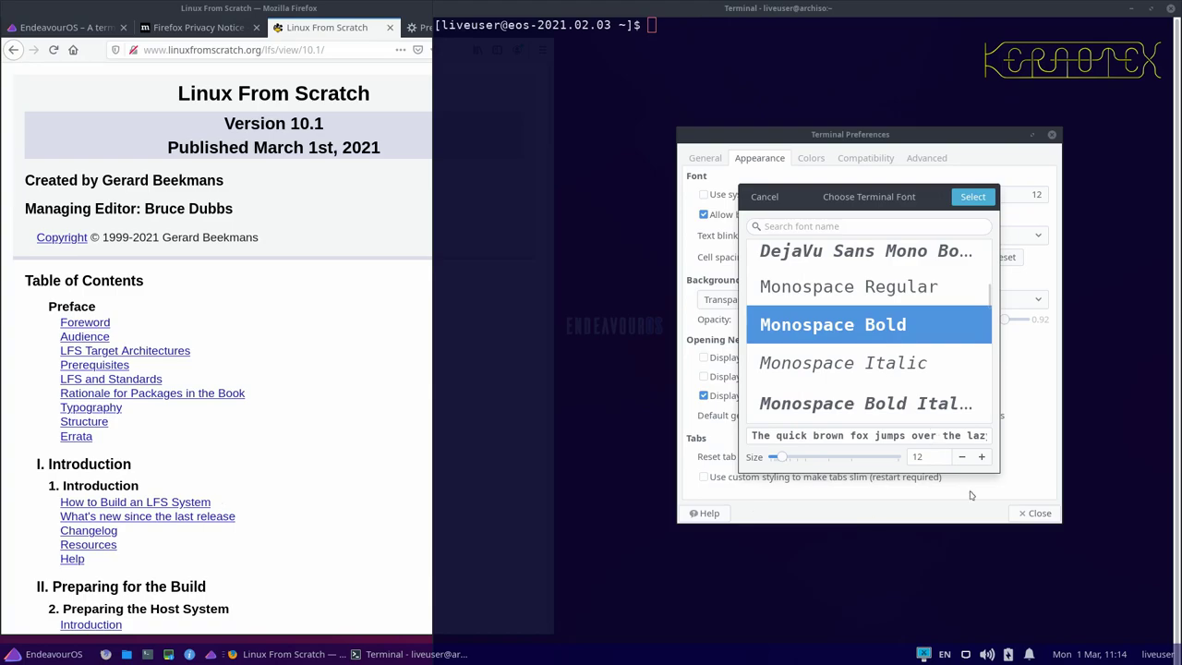
click(978, 198)
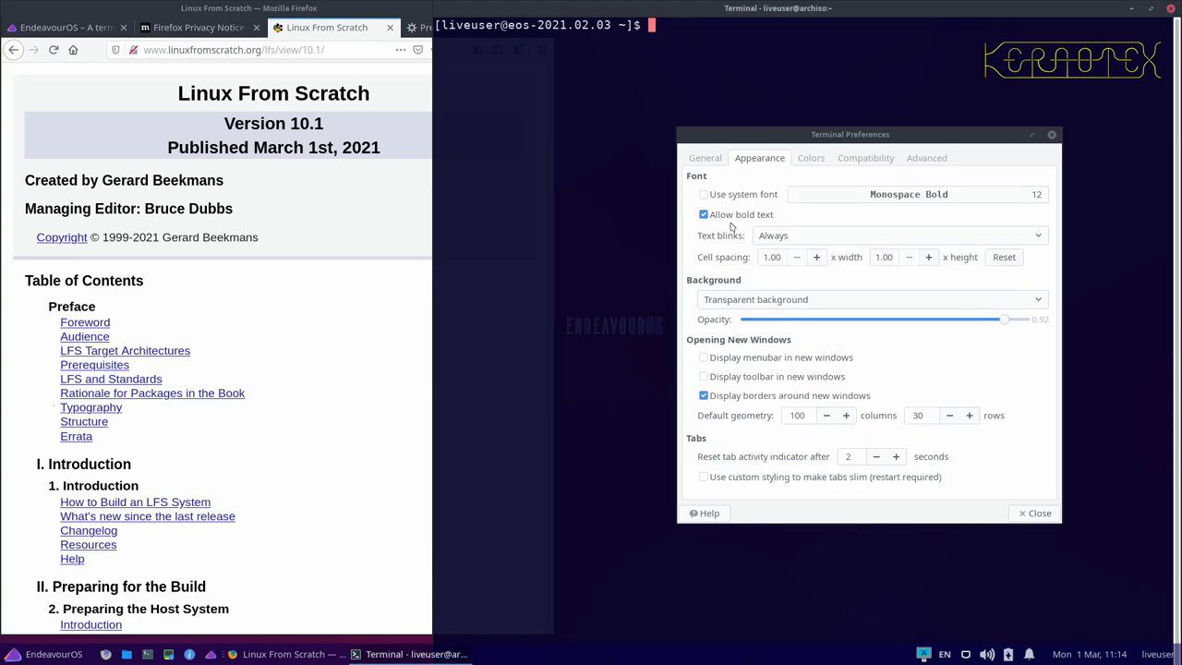
Widen Firefox by moving the split toward the terminal.
click(711, 161)
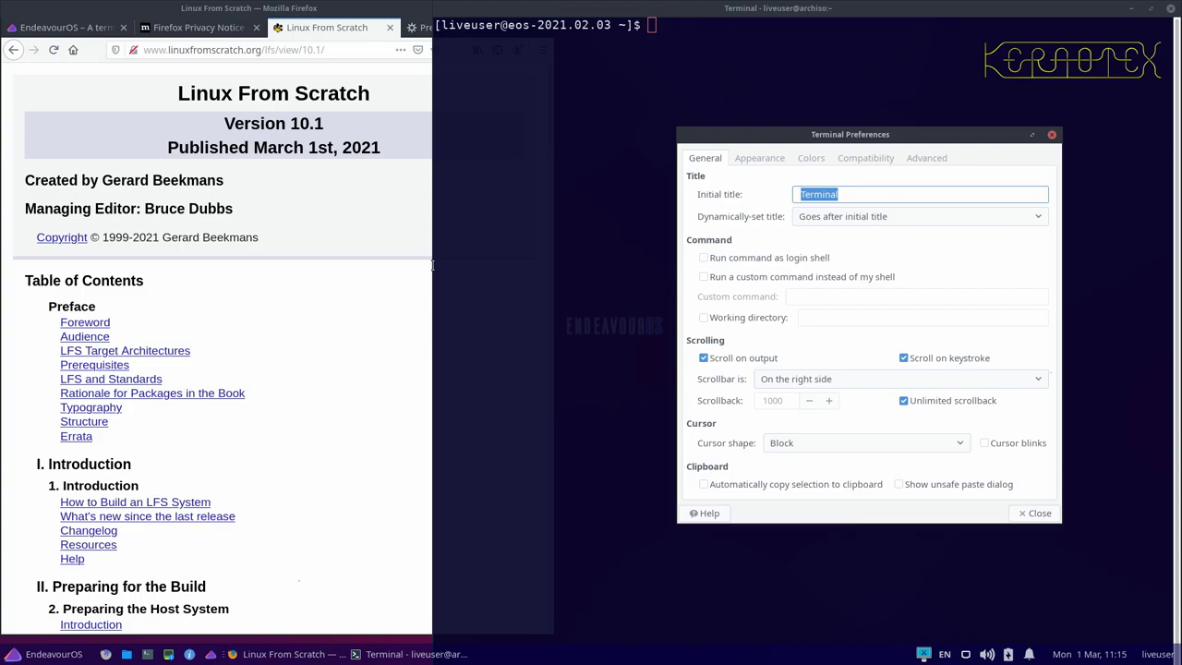
click(593, 233)
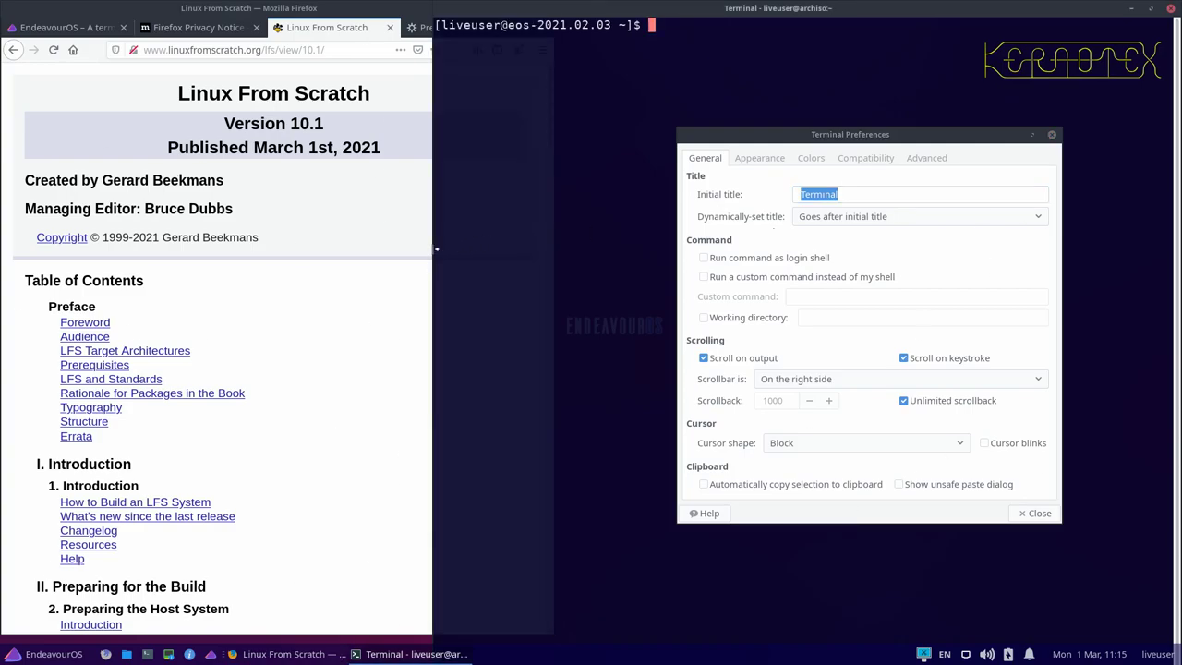
drag(435, 247, 559, 246)
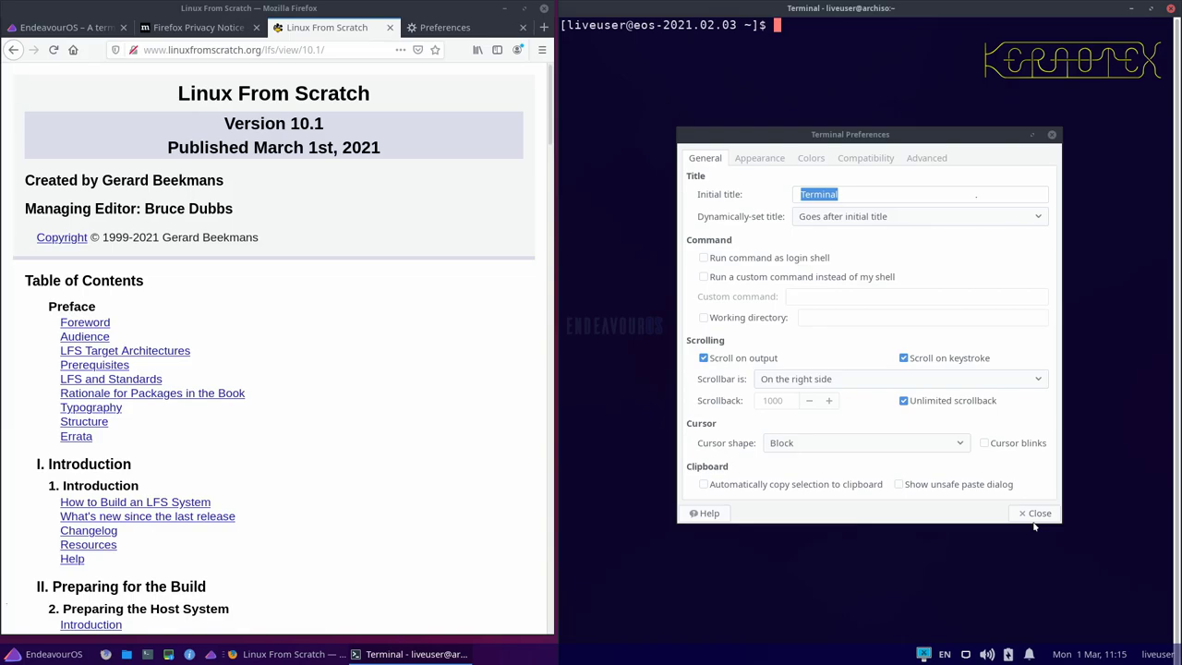
Raise the terminal font to Monospace Bold 13.
click(758, 159)
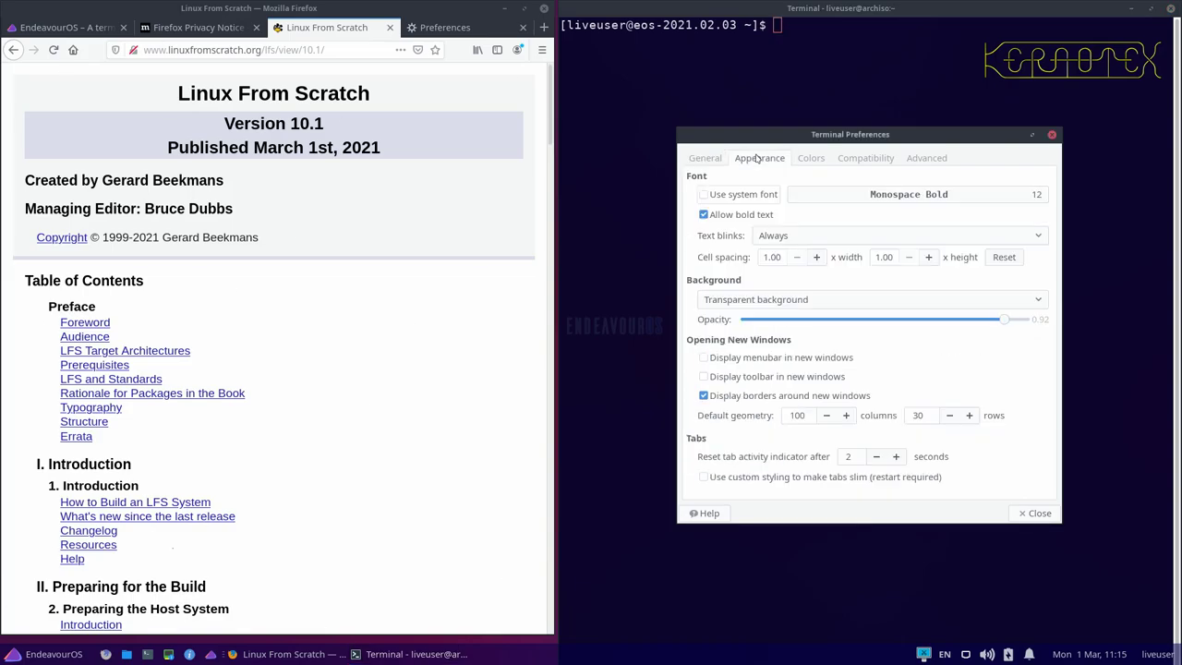
click(1025, 199)
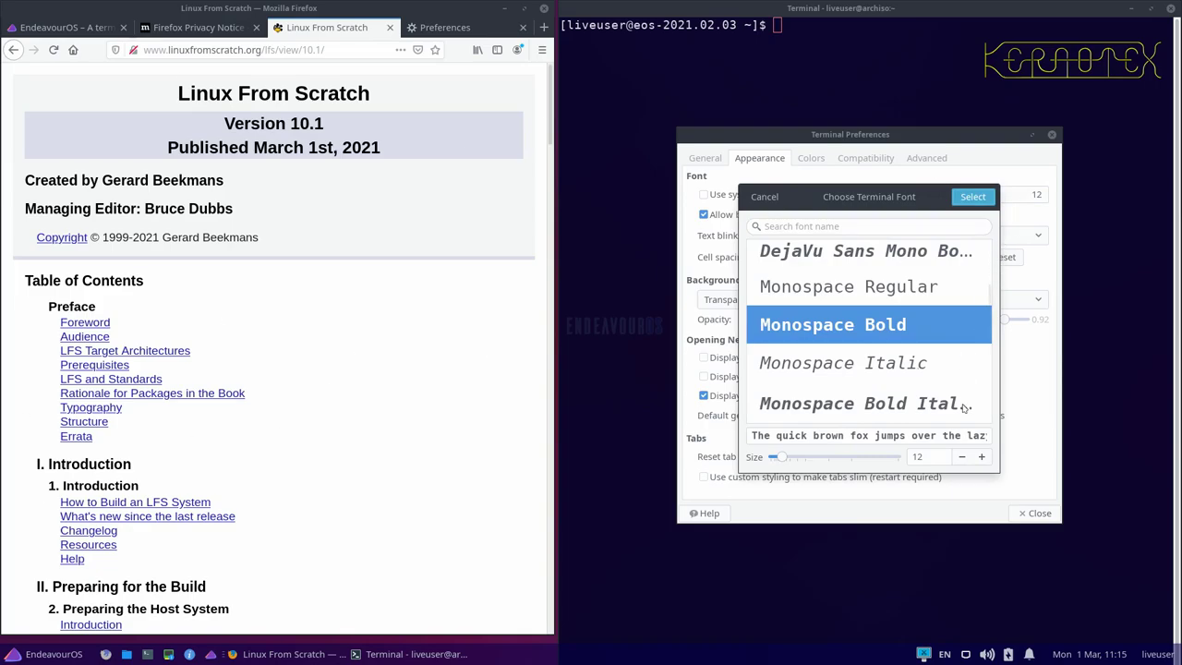
click(982, 457)
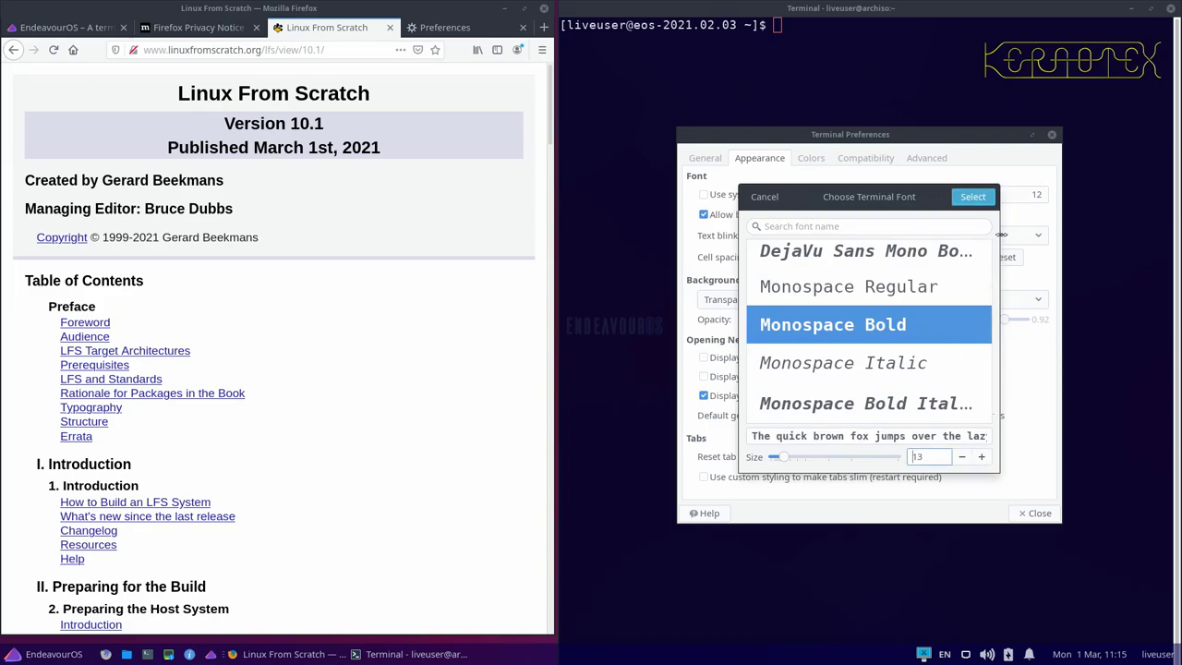
click(984, 203)
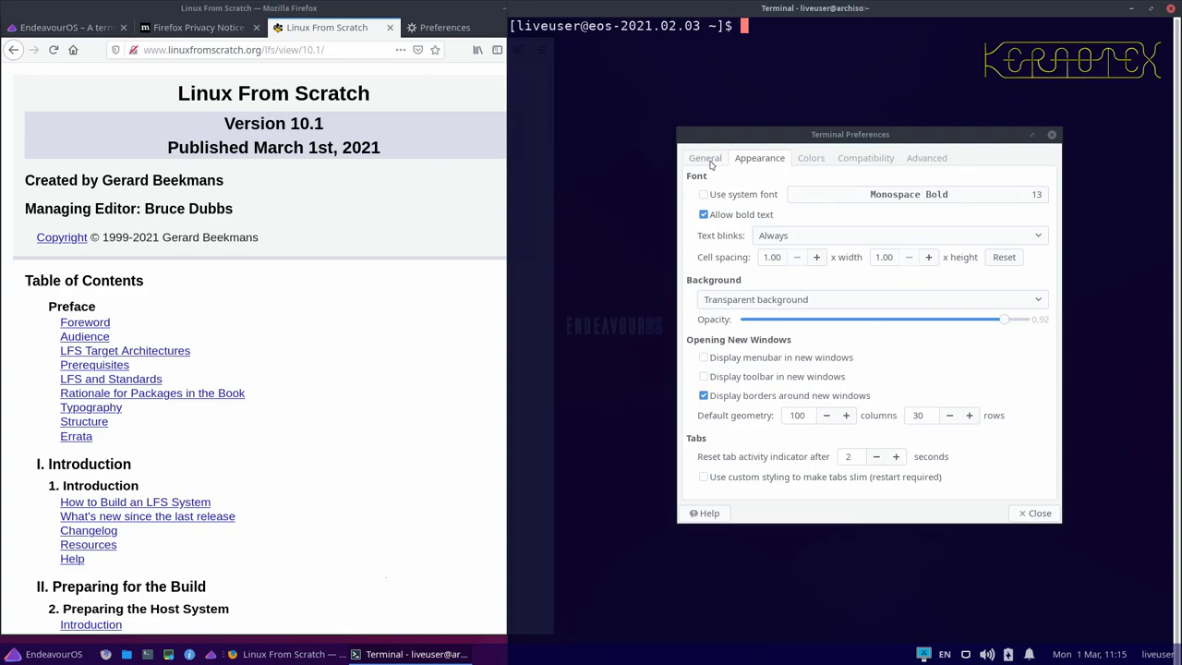
Lower the default geometry to 80 columns and close Terminal Preferences.
click(827, 415)
click(827, 416)
click(827, 415)
click(827, 416)
click(827, 415)
click(827, 415)
click(828, 416)
click(828, 415)
click(827, 416)
click(827, 416)
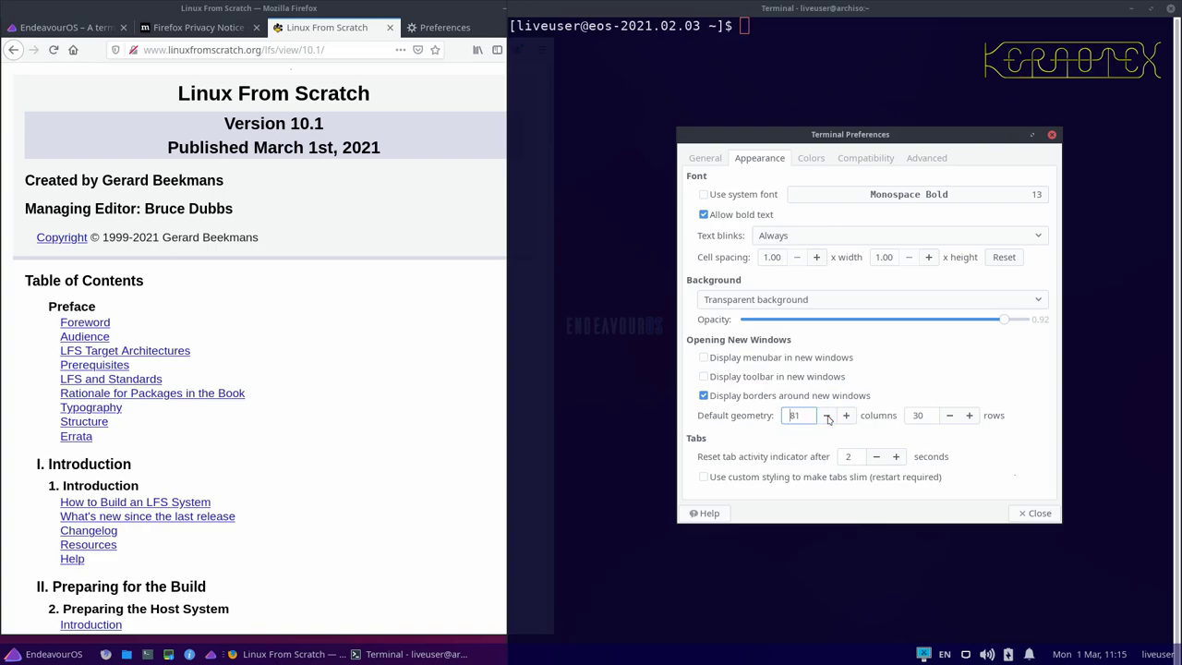
click(827, 416)
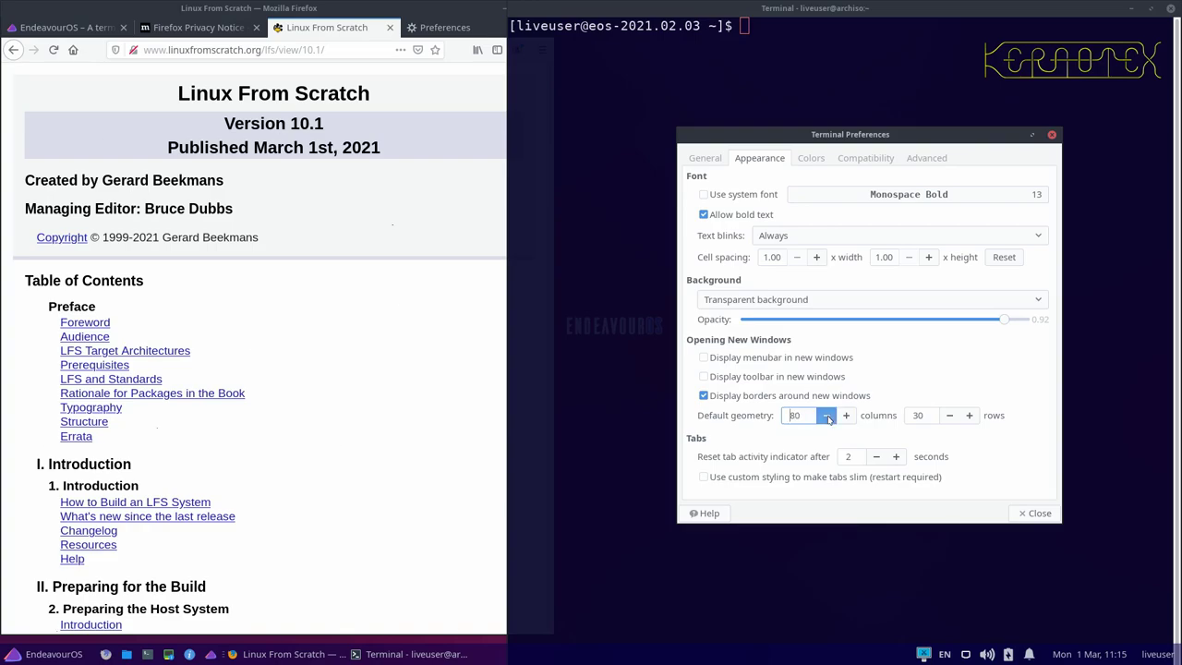
click(1034, 513)
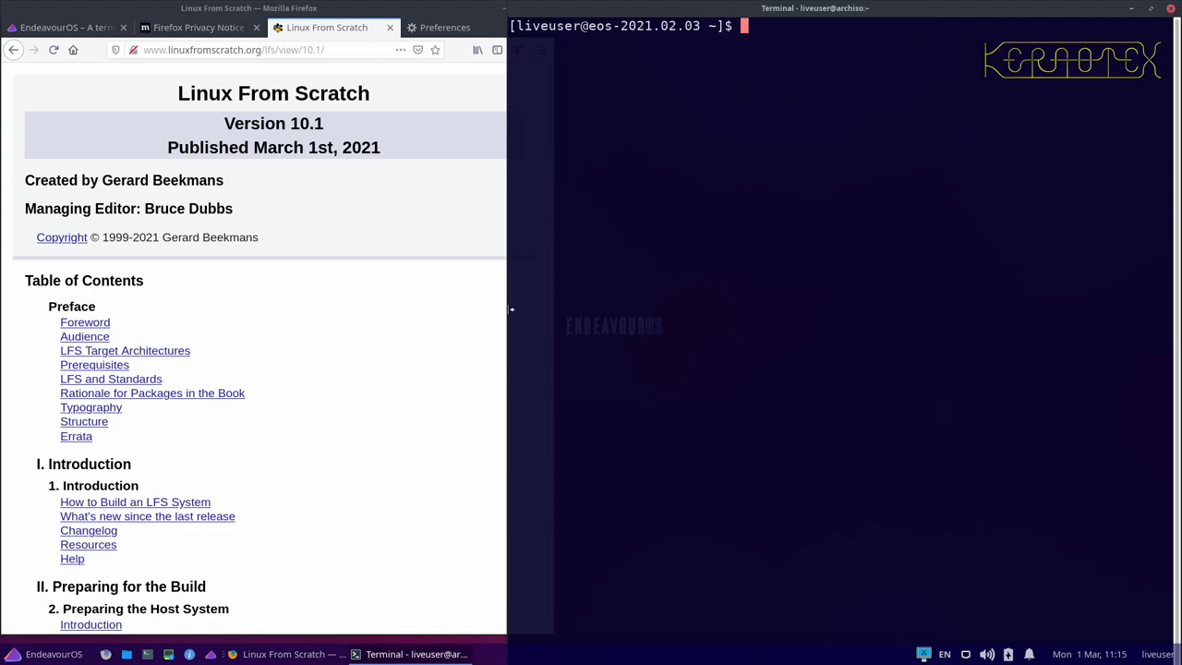
Move the terminal lower beside Firefox and resize it to 80x38 above the taskbar.
mouse_move(510, 310)
mouse_down()
mouse_move(588, 309)
mouse_move(526, 308)
mouse_up()
mouse_move(816, 4)
mouse_down()
mouse_move(834, 198)
mouse_move(831, 13)
mouse_up()
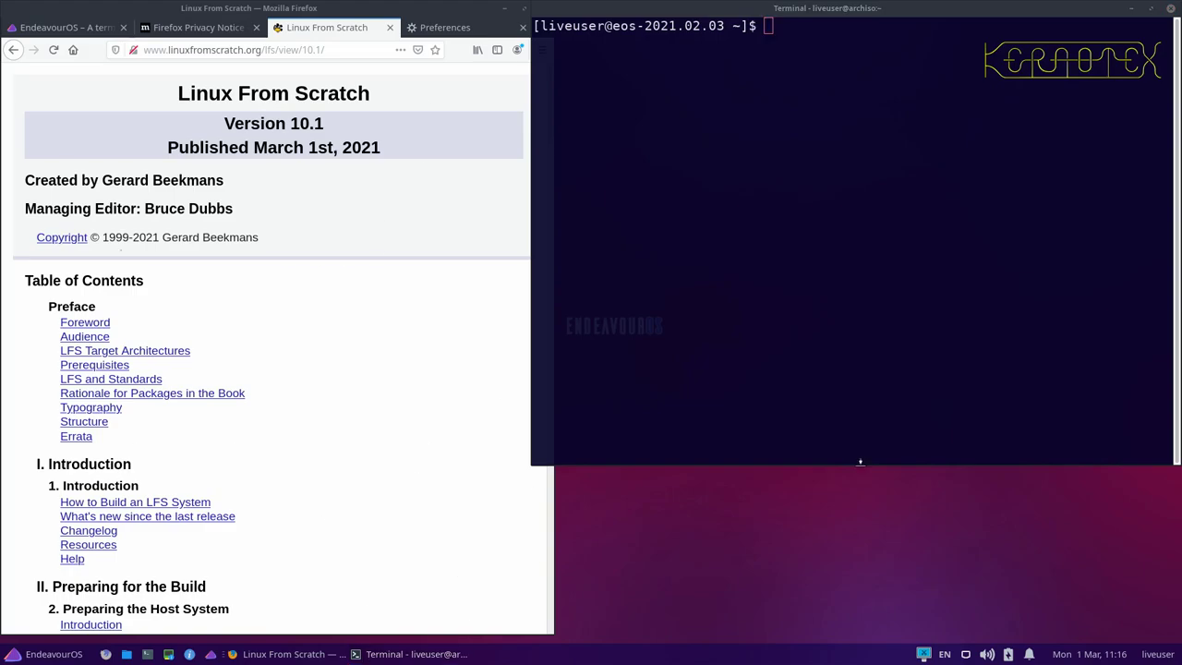
drag(861, 467, 856, 643)
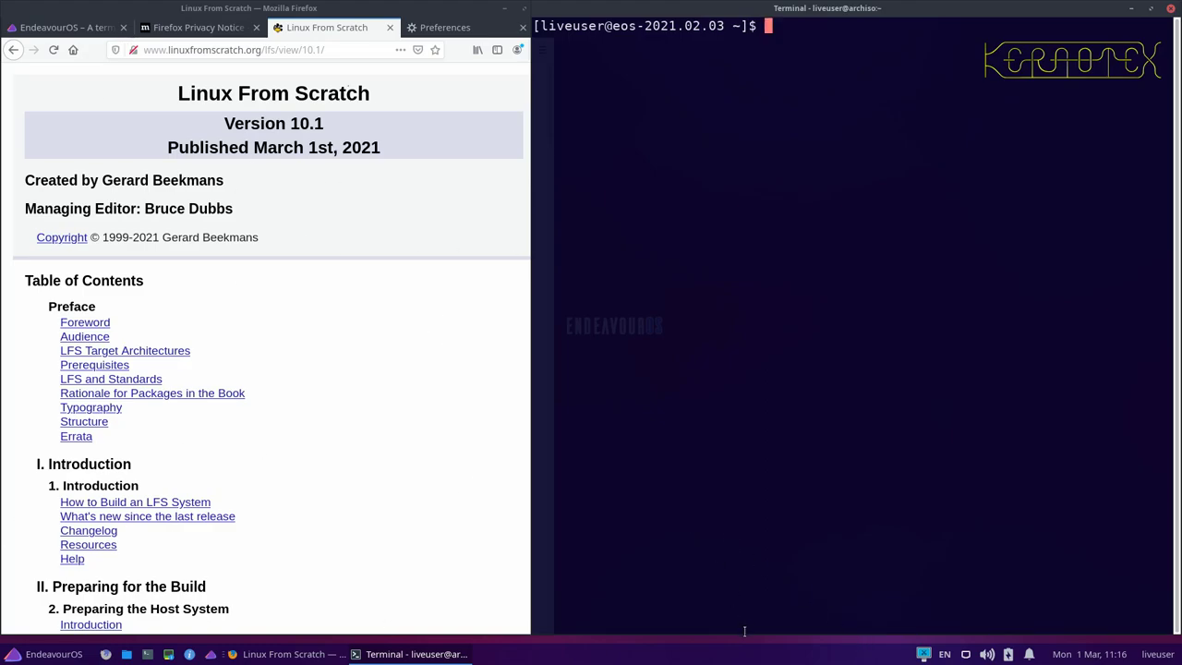
drag(741, 630, 745, 605)
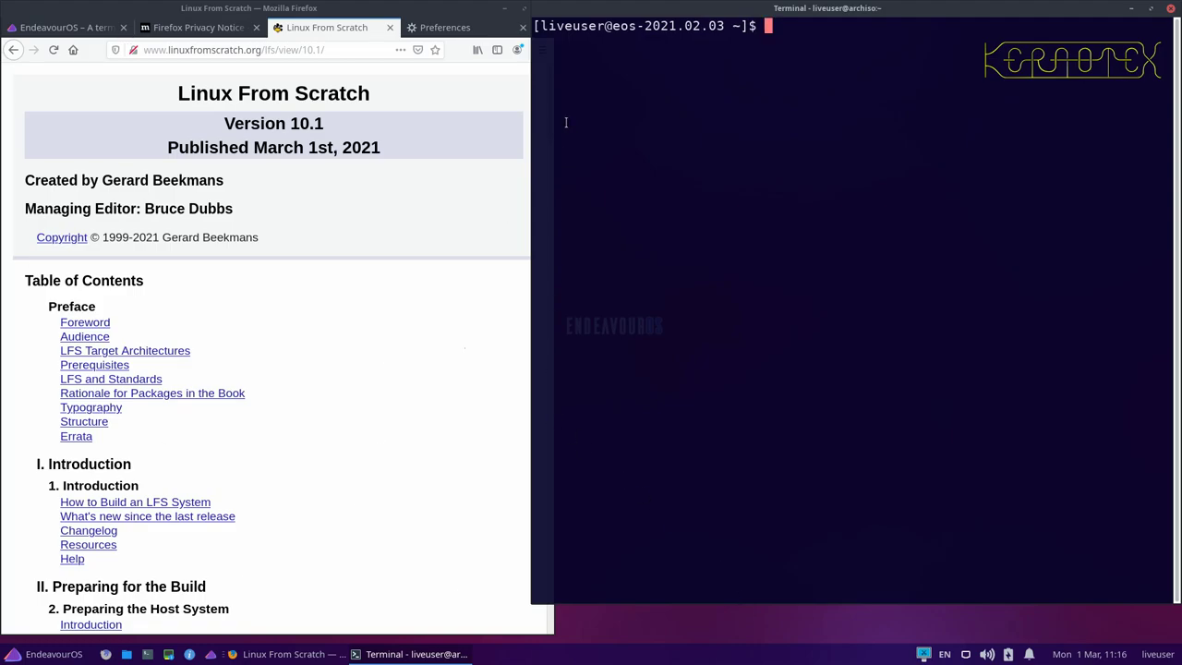
Reset the terminal zoom to normal size, then enlarge it one step.
right_click(611, 141)
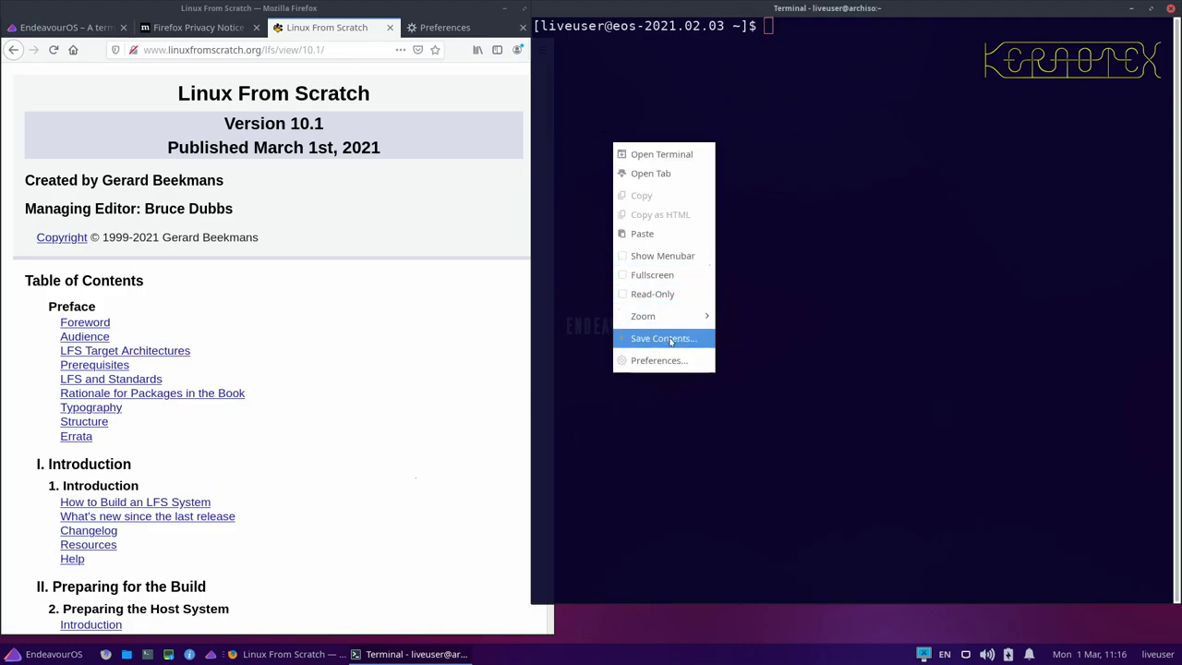
mouse_move(677, 326)
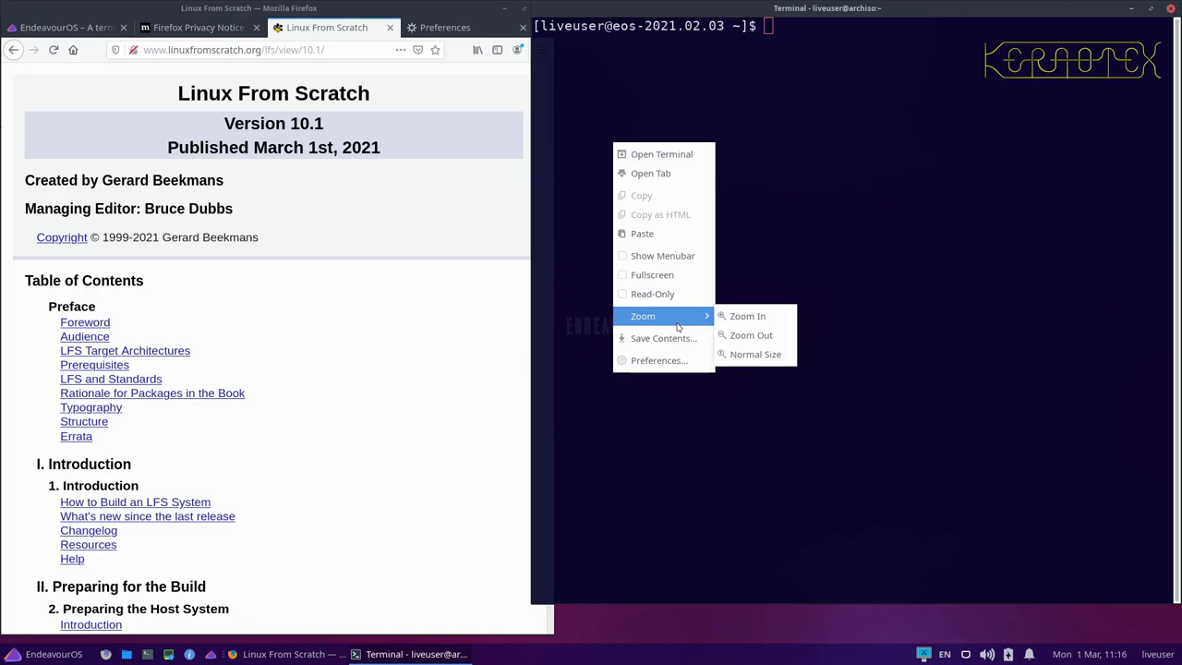
click(731, 356)
right_click(705, 147)
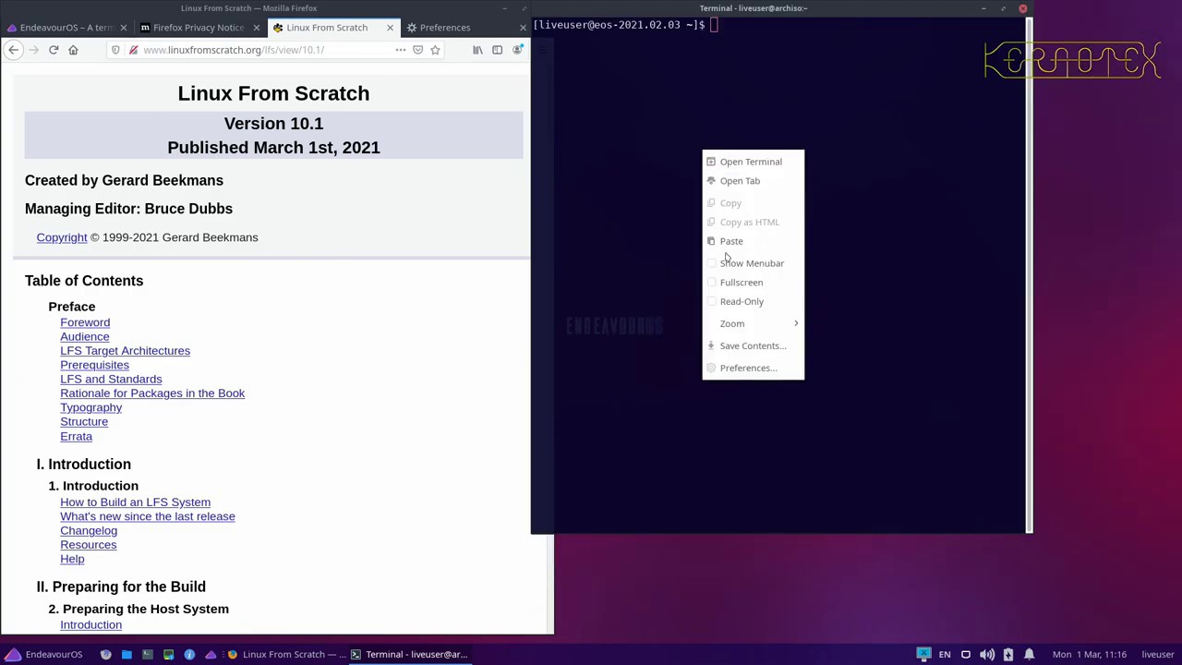
mouse_move(762, 331)
click(815, 323)
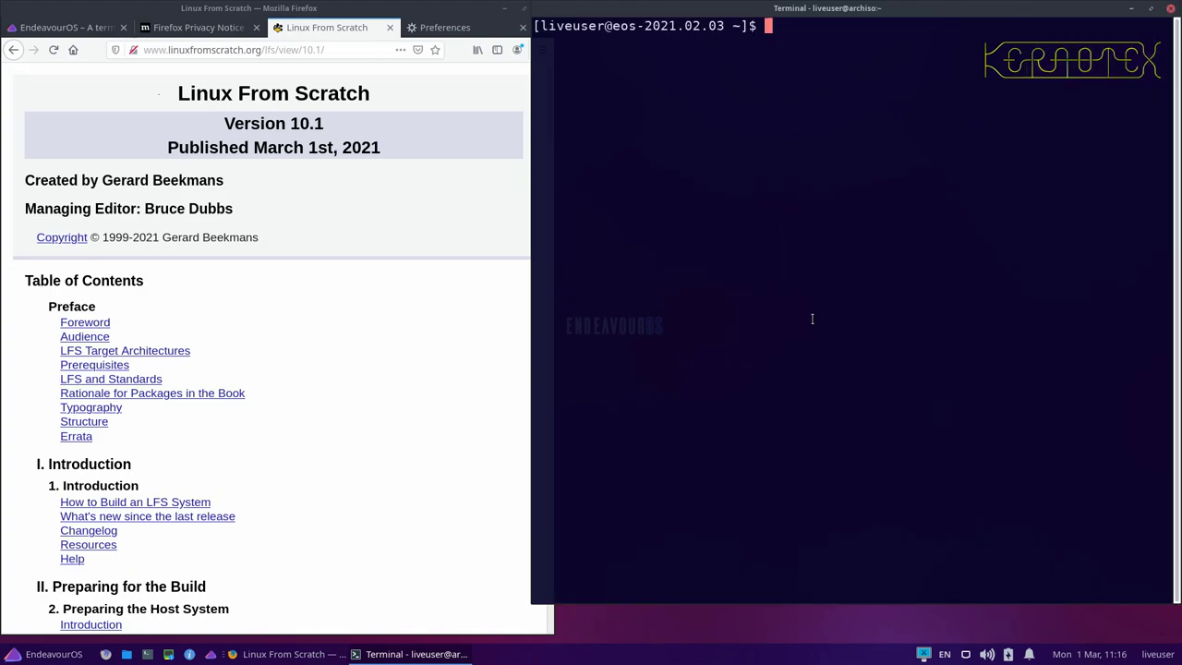
Lower the terminal font size from 13 to 12 in the Appearance font chooser.
right_click(735, 264)
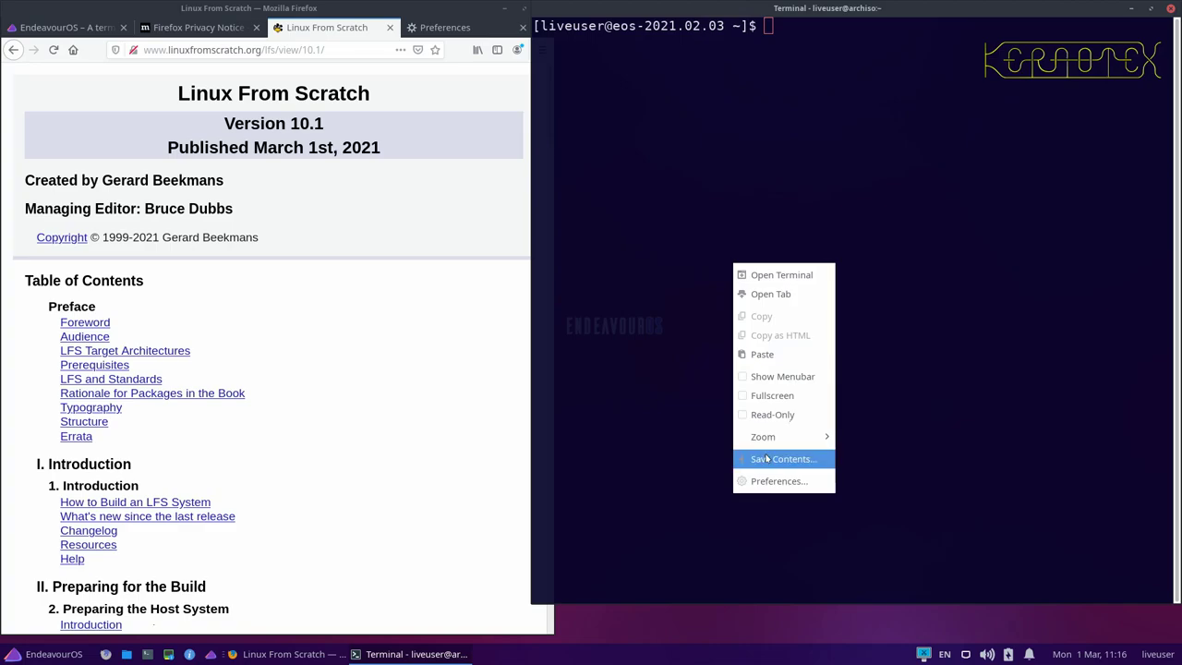
click(773, 481)
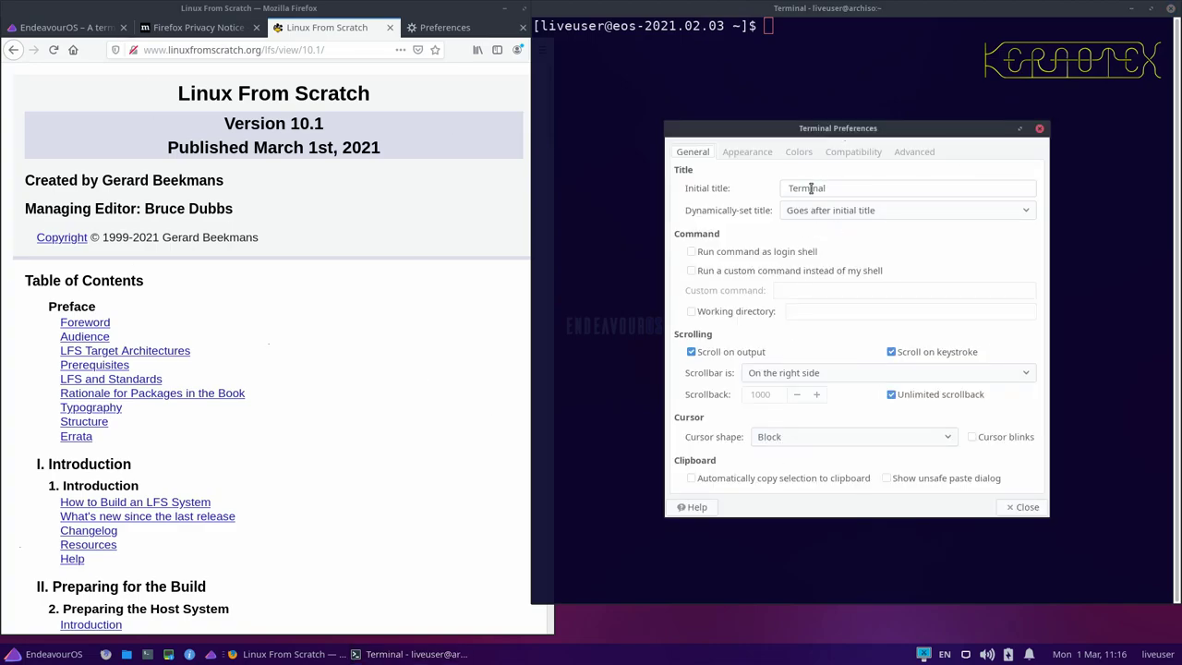
click(744, 154)
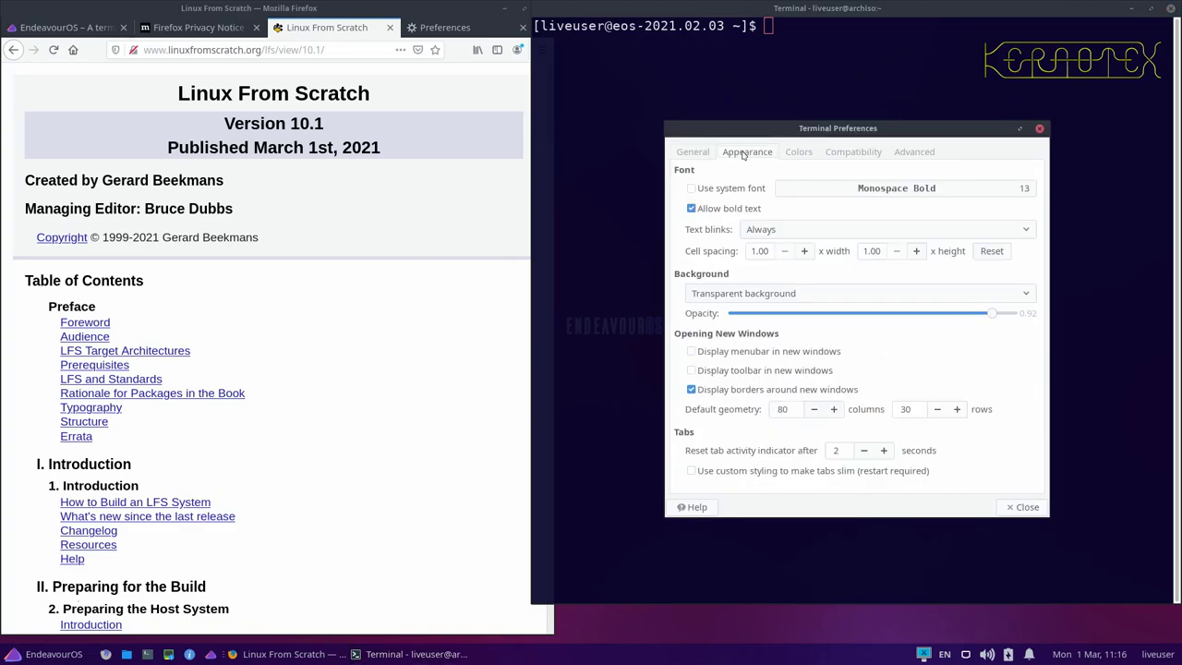
click(982, 196)
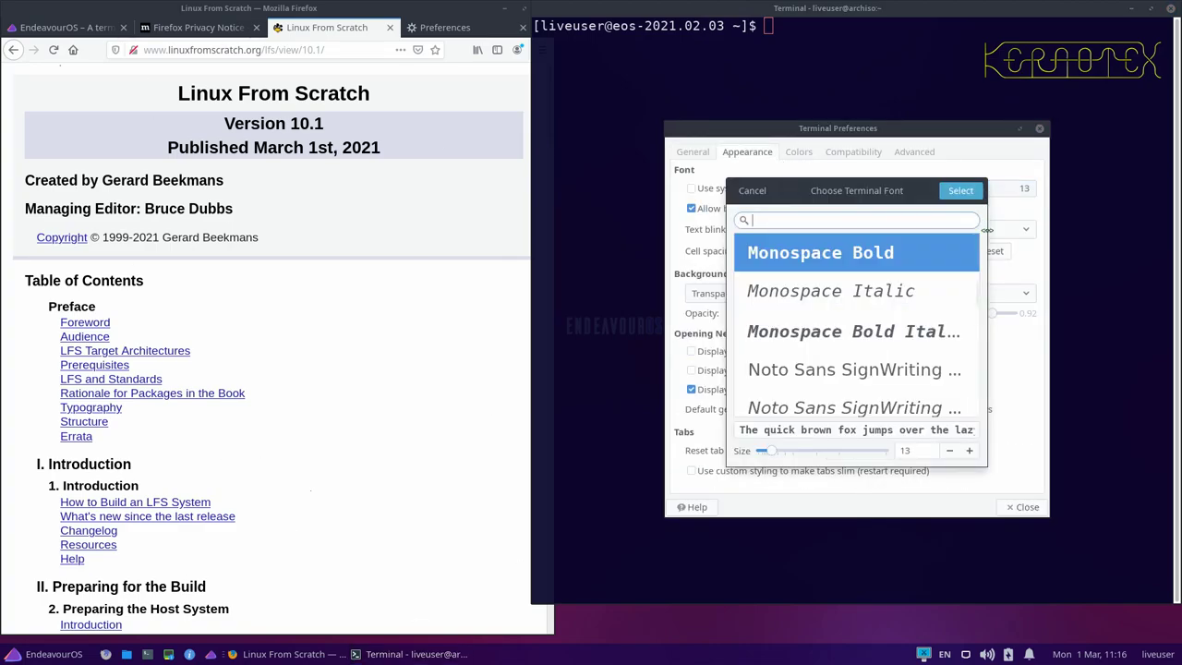
click(948, 451)
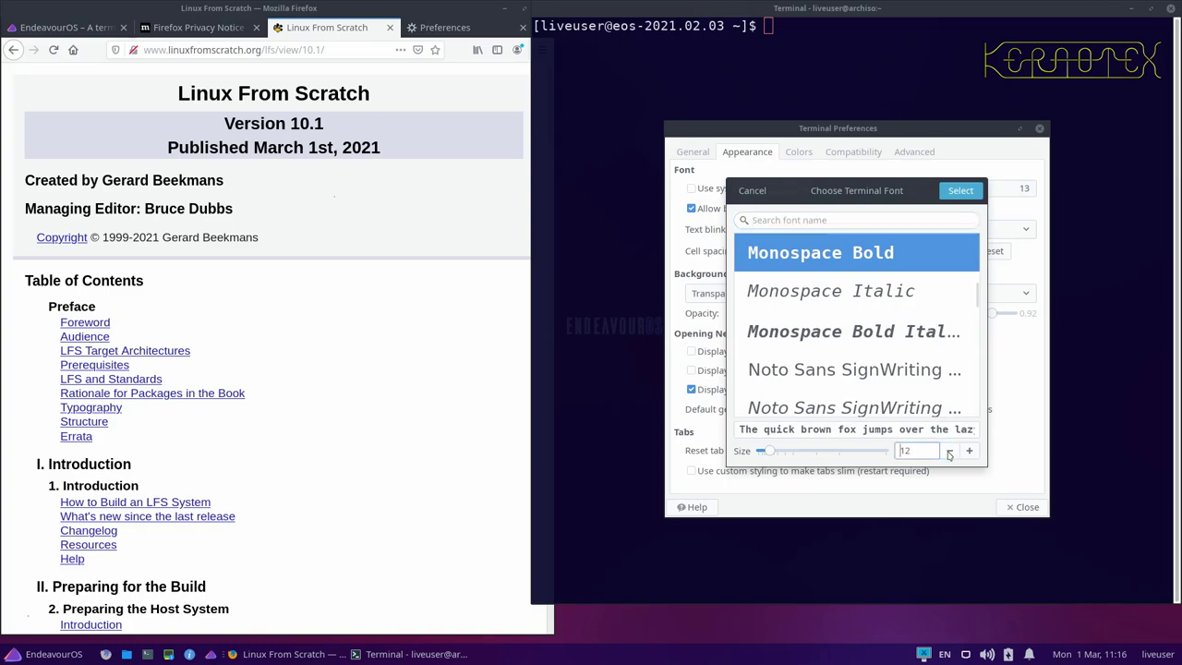
click(1019, 509)
Adjust the terminal window's left edge.
right_click(809, 286)
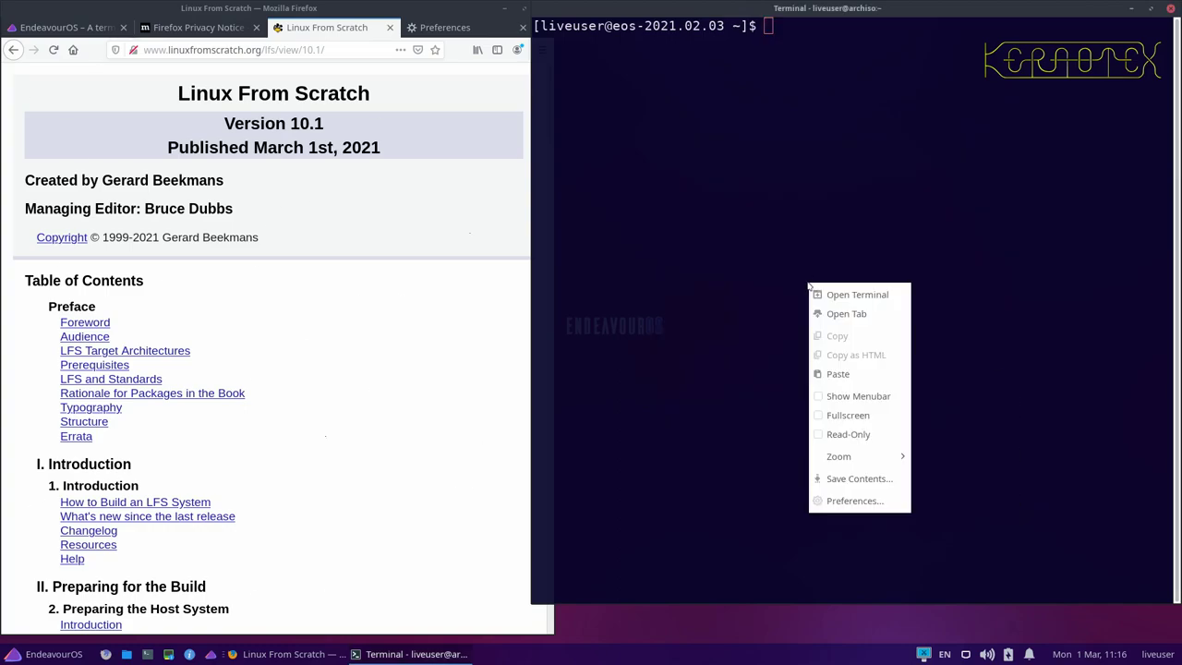
click(533, 271)
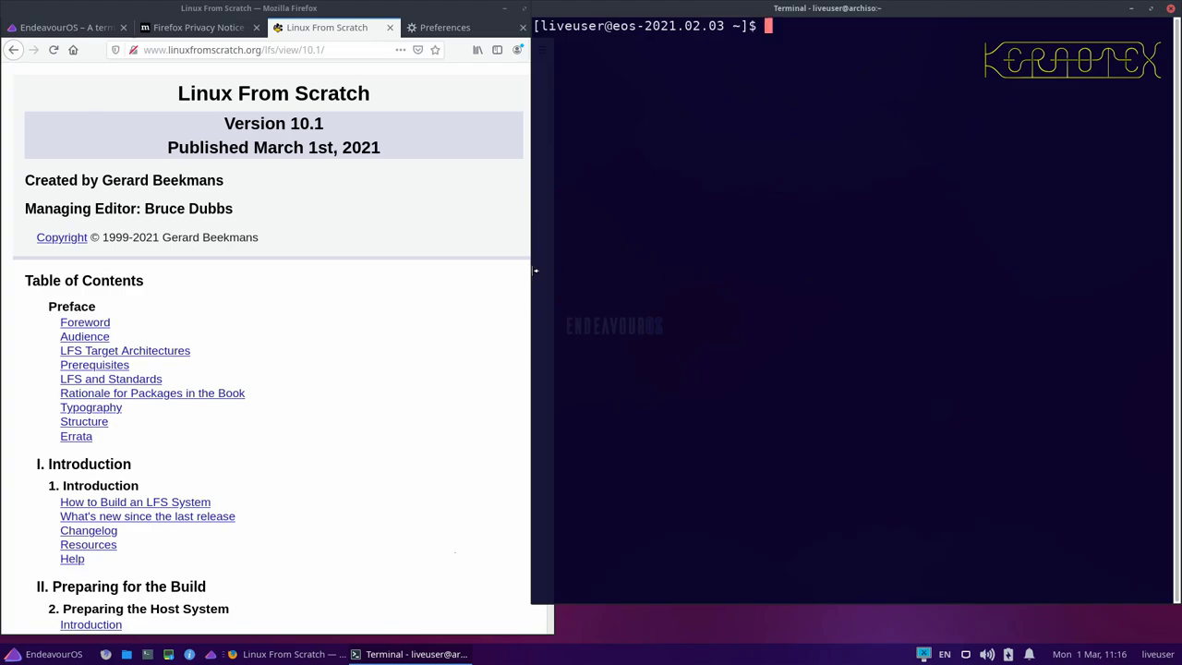
mouse_move(534, 270)
mouse_down()
mouse_move(548, 267)
mouse_move(532, 269)
mouse_up()
Reapply Monospace Bold at size 12 and close Terminal Preferences.
right_click(619, 258)
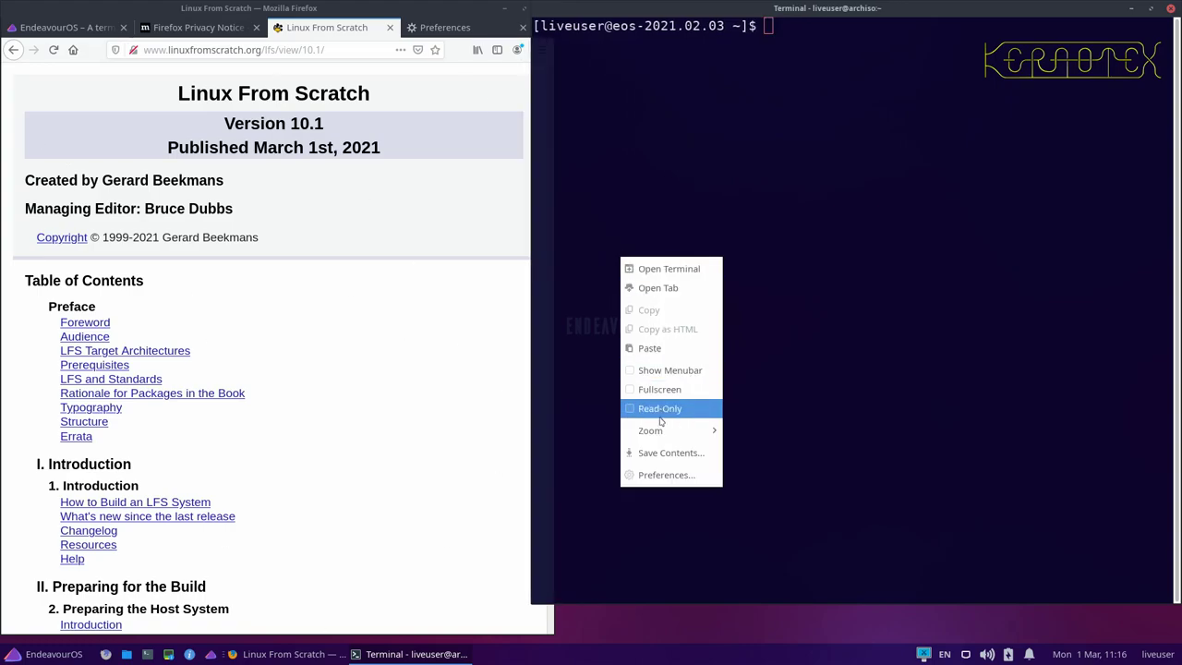
click(663, 475)
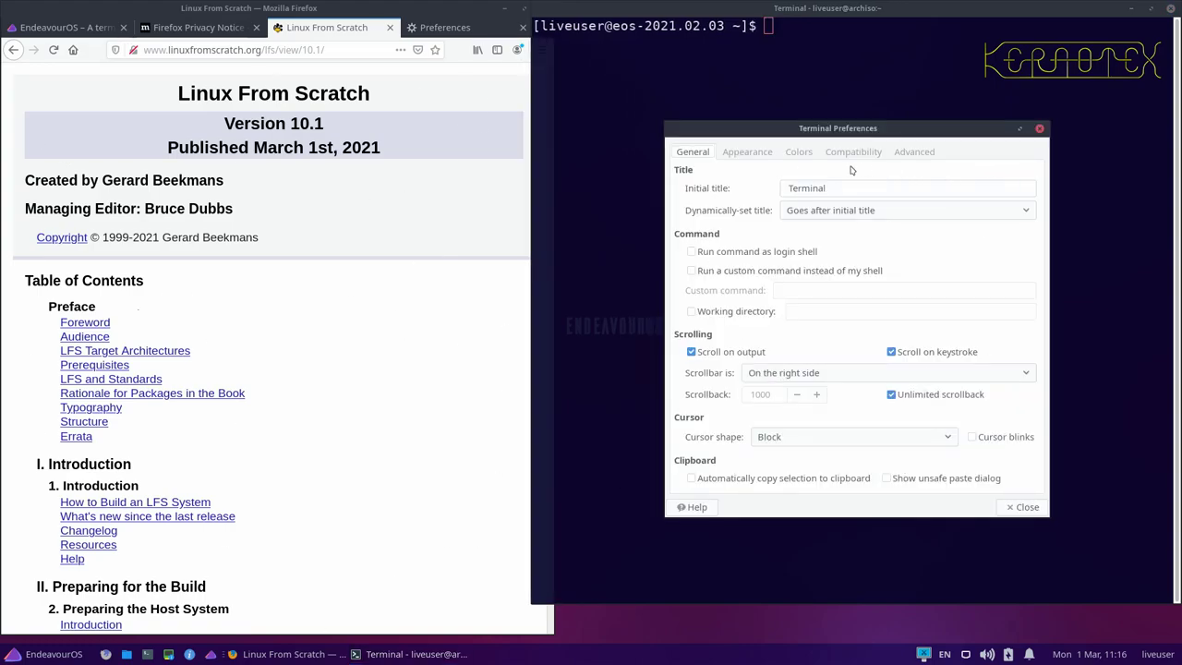
click(746, 155)
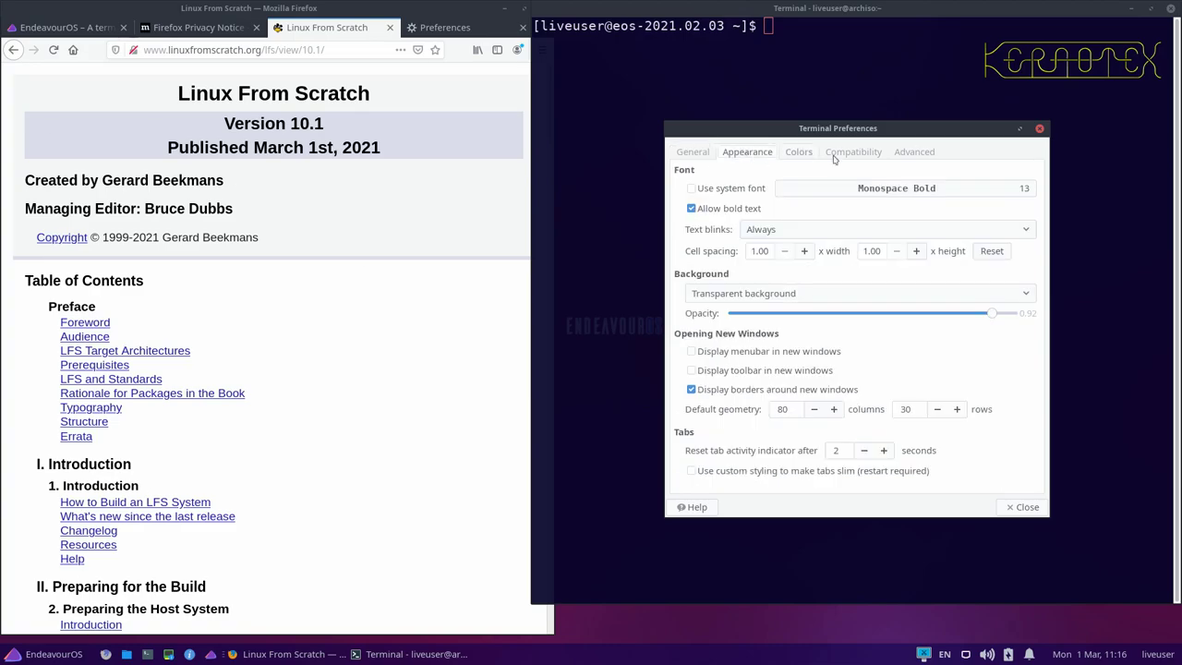
click(1024, 189)
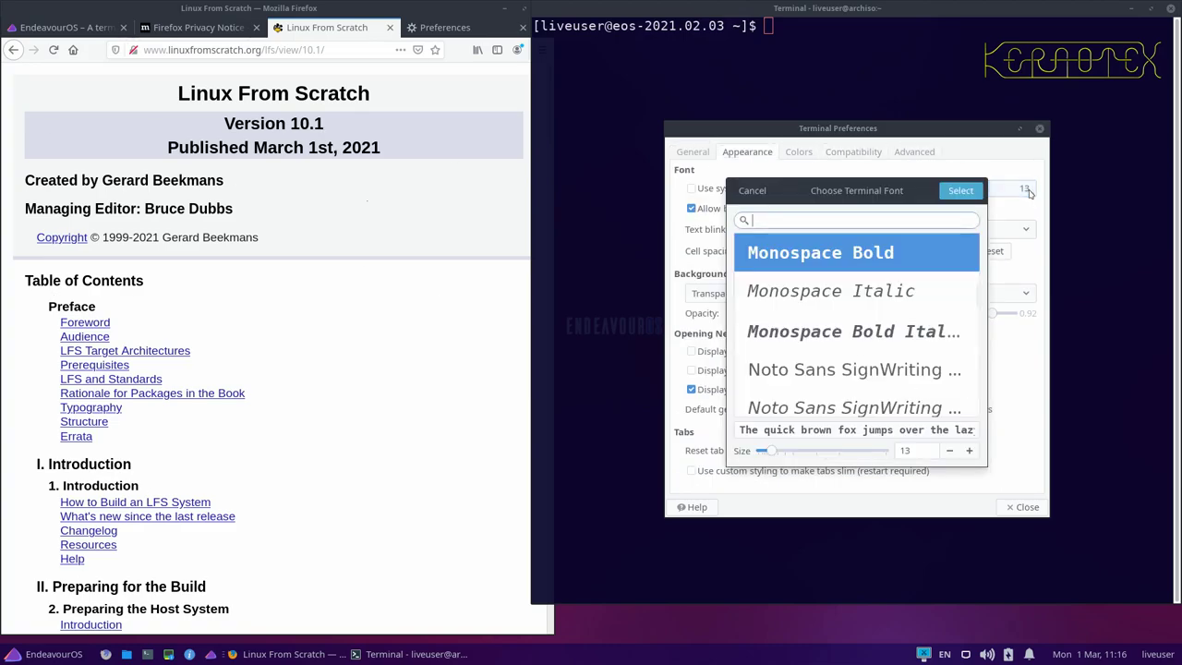
click(949, 450)
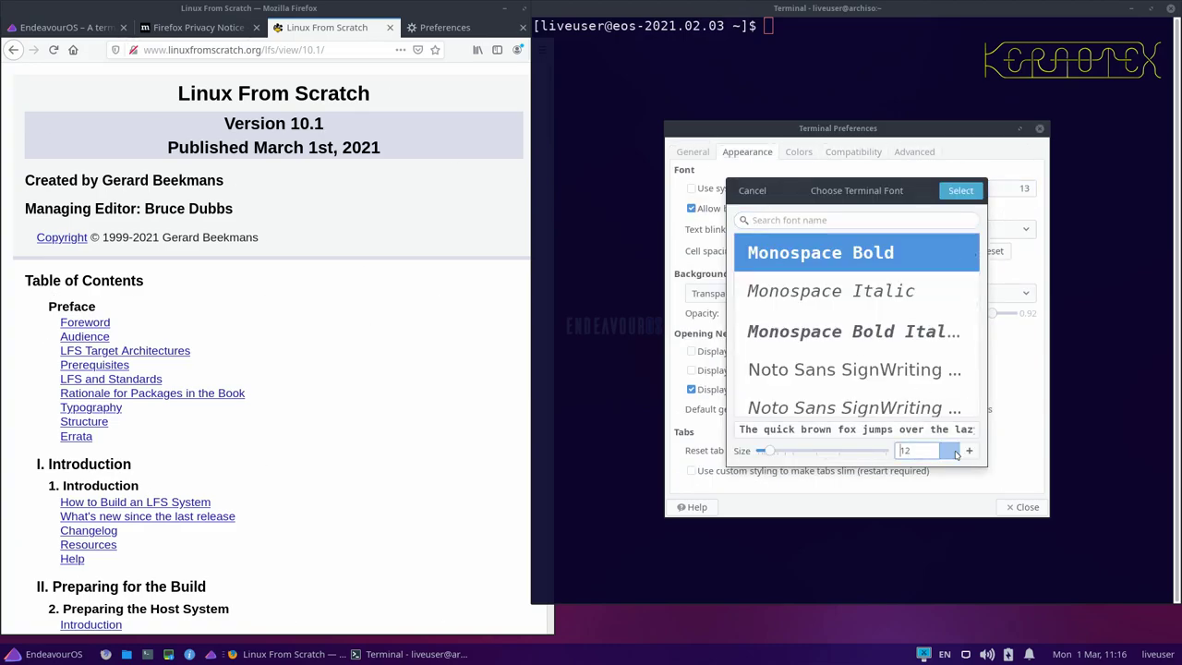
click(950, 192)
click(1023, 507)
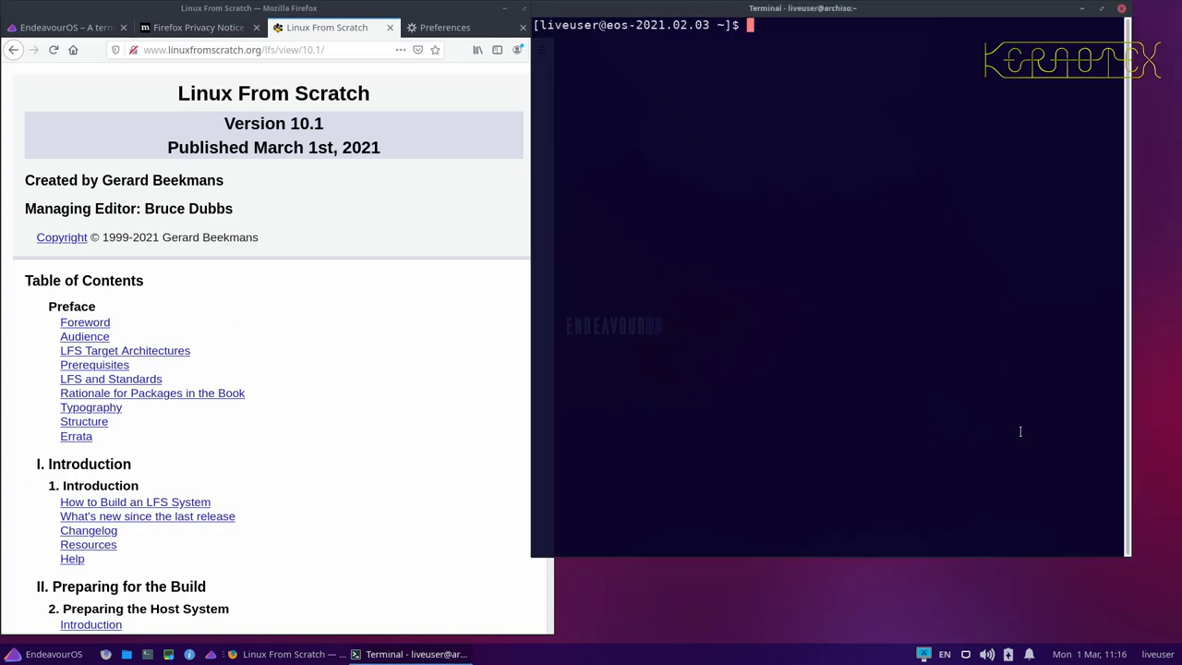
Shift the terminal right, stretch it to 80x41 characters, and widen Firefox slightly beside it.
drag(892, 14, 940, 12)
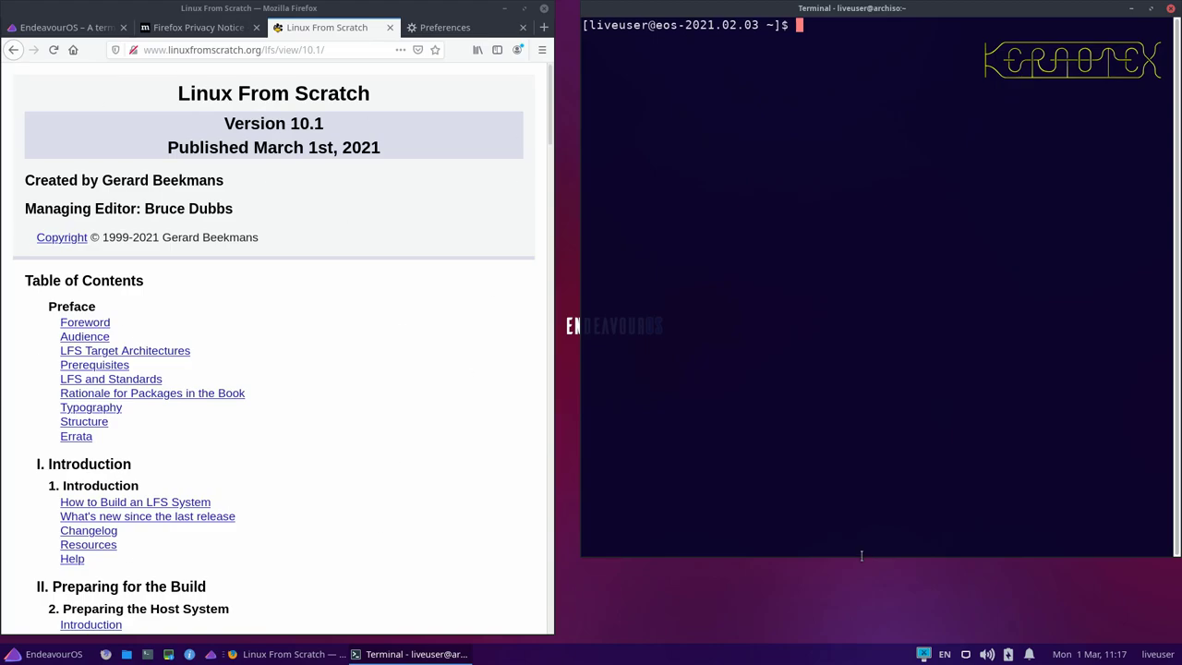
drag(861, 554, 862, 597)
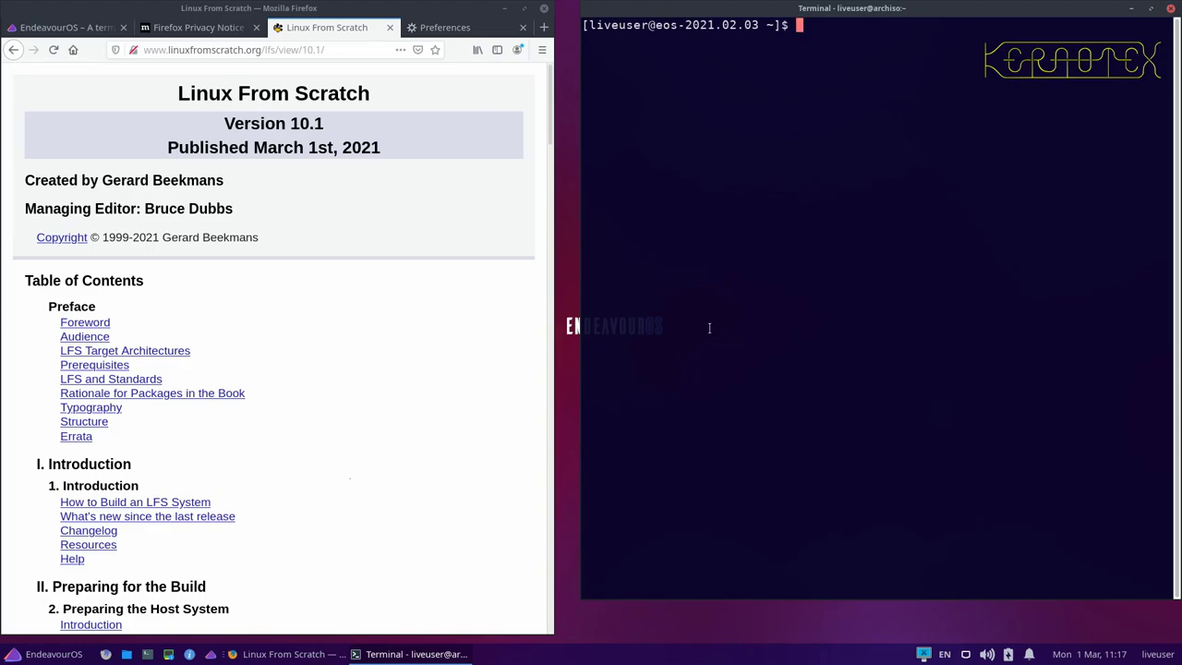
drag(550, 342, 578, 343)
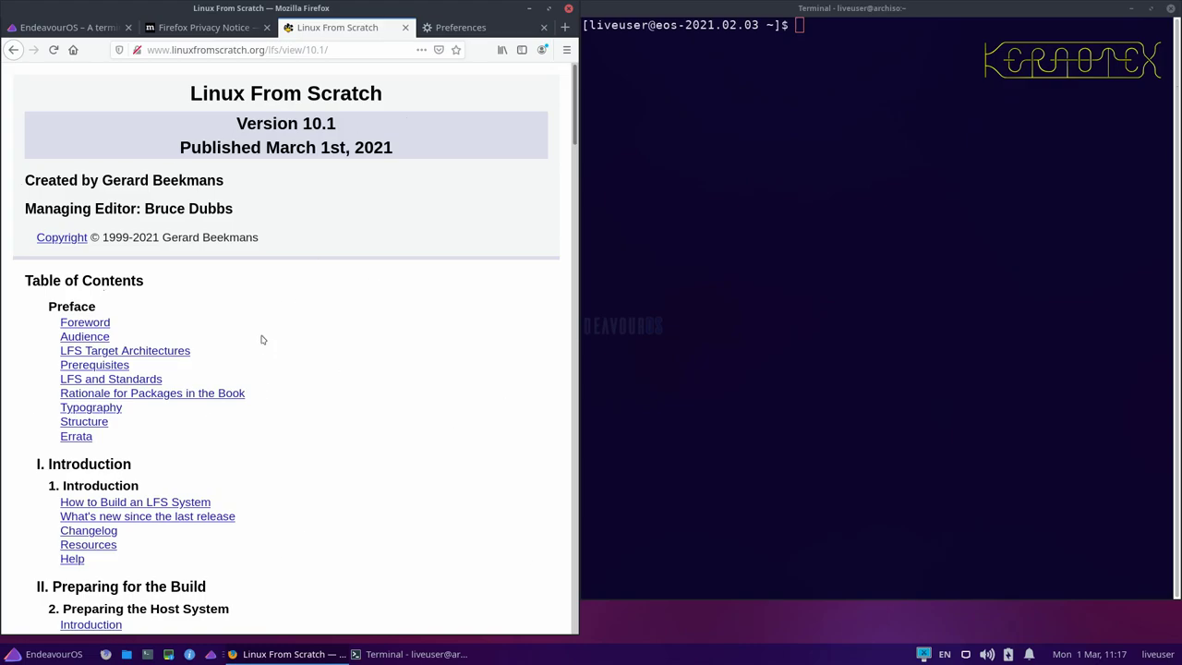
Close the EndeavourOS and Privacy Notice tabs, then glance at an LFS section and return to contents.
click(127, 26)
click(127, 27)
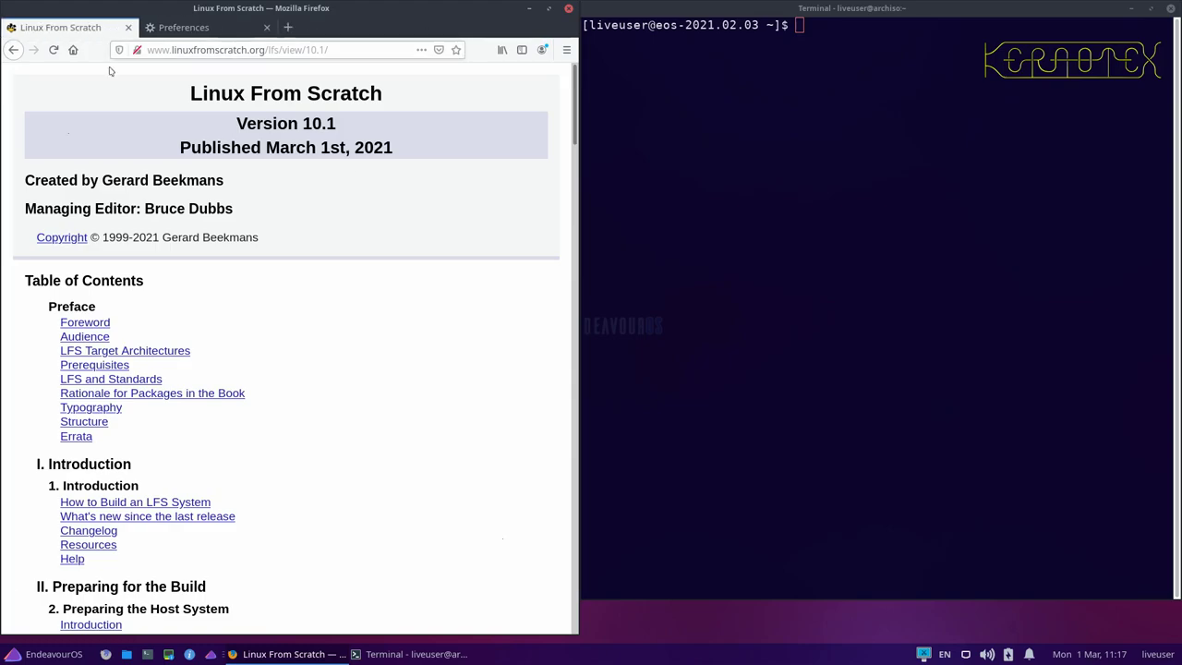
click(109, 504)
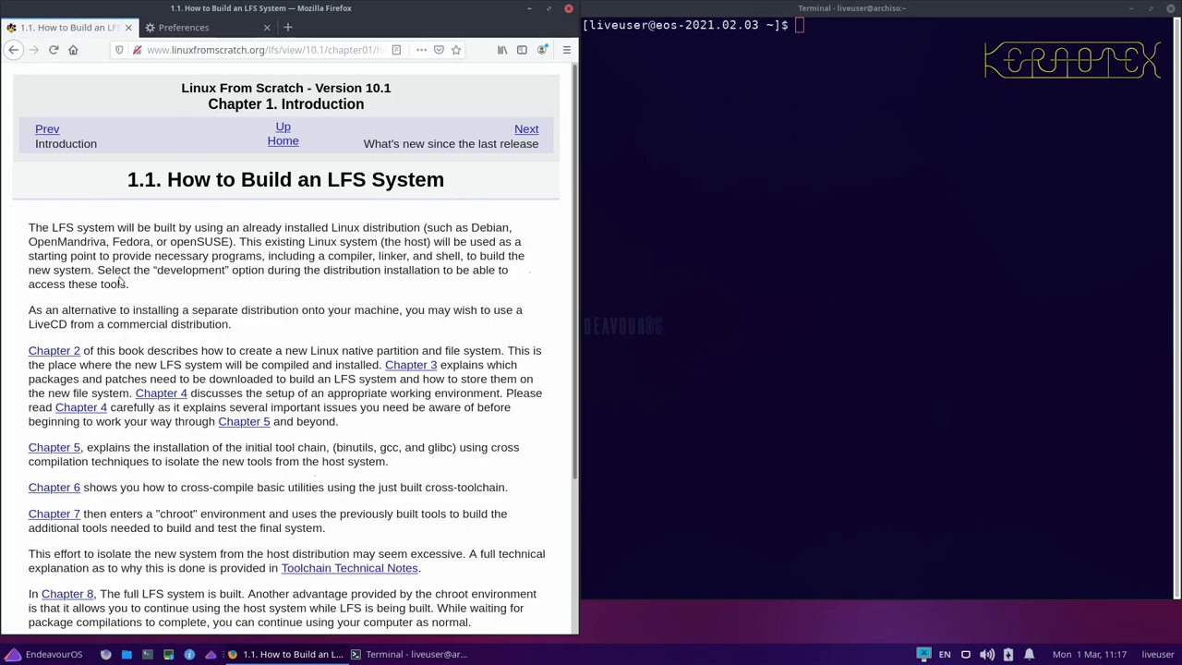
click(13, 50)
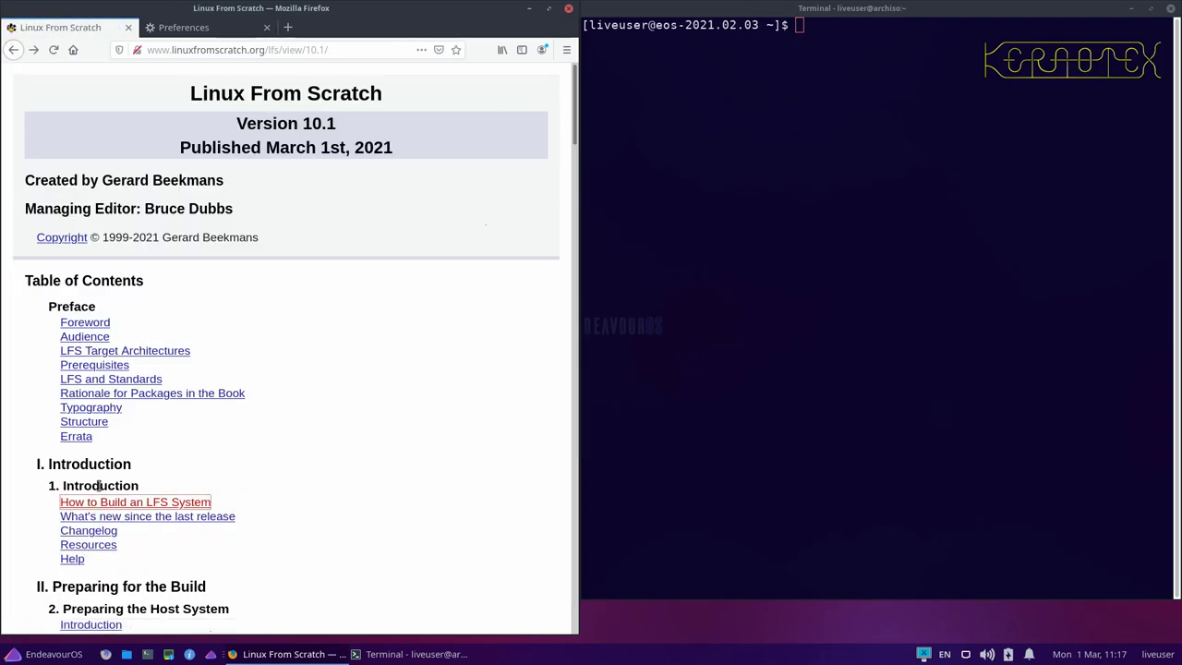
Page from the Errata through Part I to the Chapter 1 Introduction page.
click(77, 437)
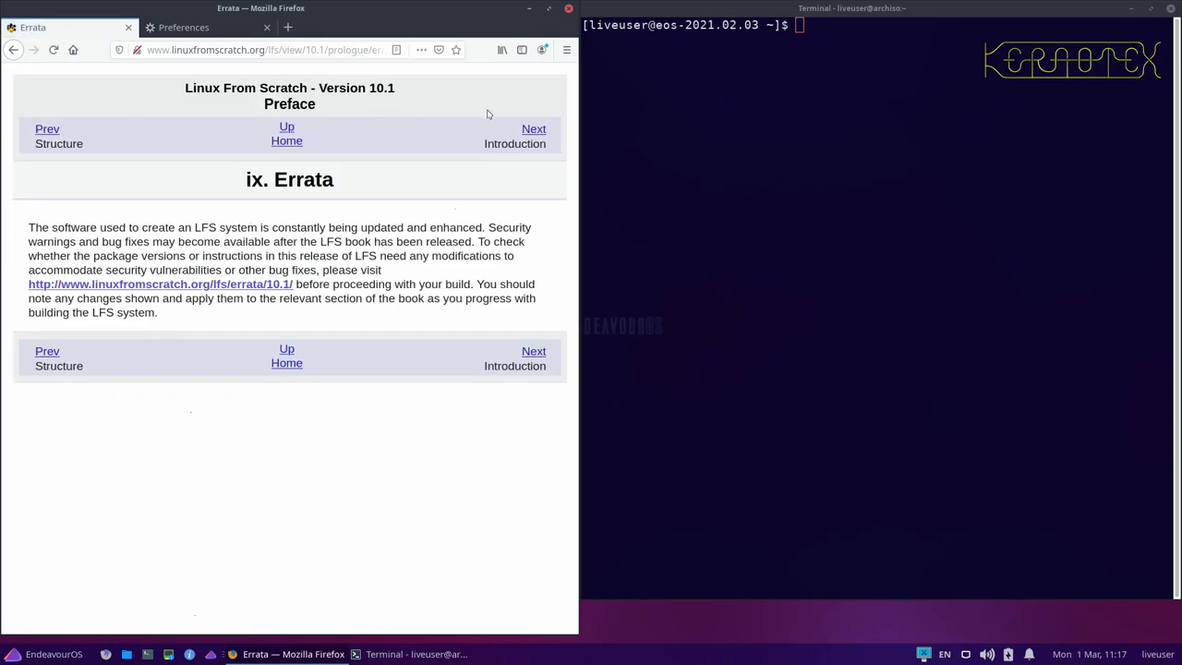
click(533, 129)
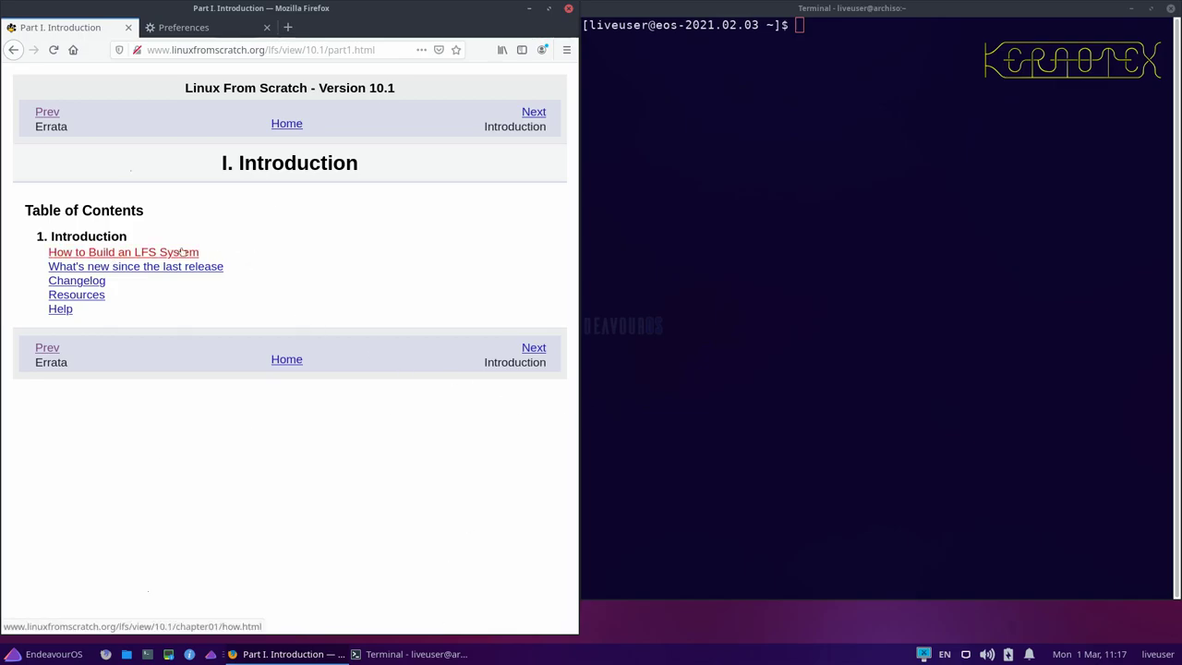
click(533, 113)
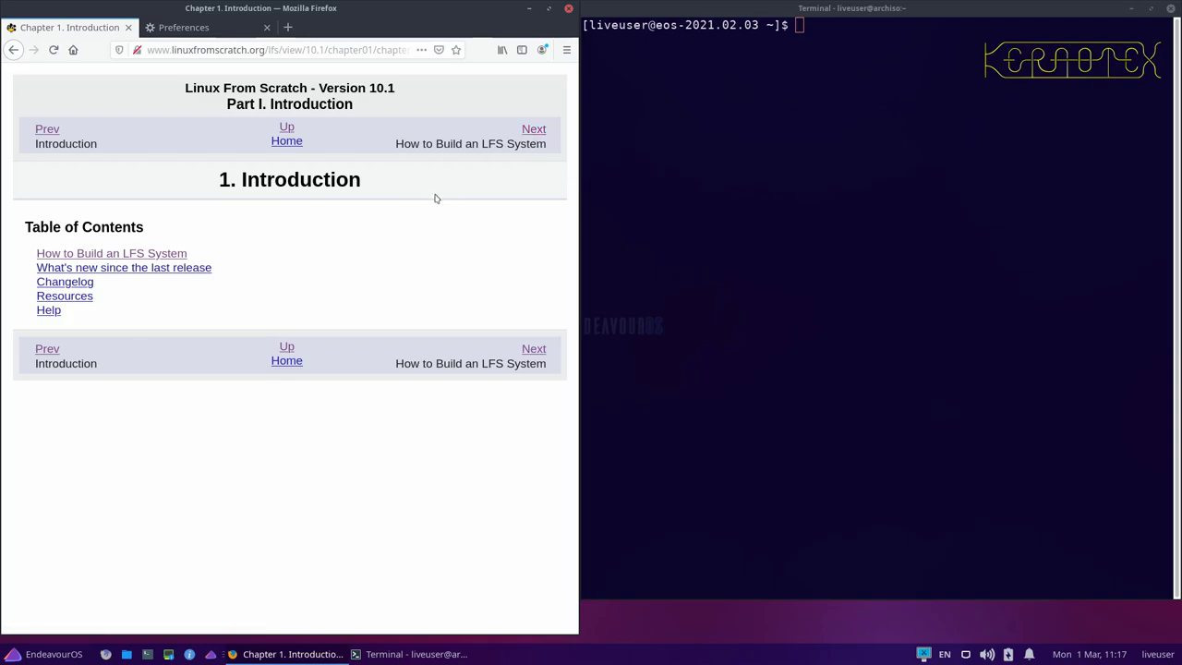
Read through section 1.1 into 1.2 What's new, scrolling its upgraded and added package list.
click(532, 129)
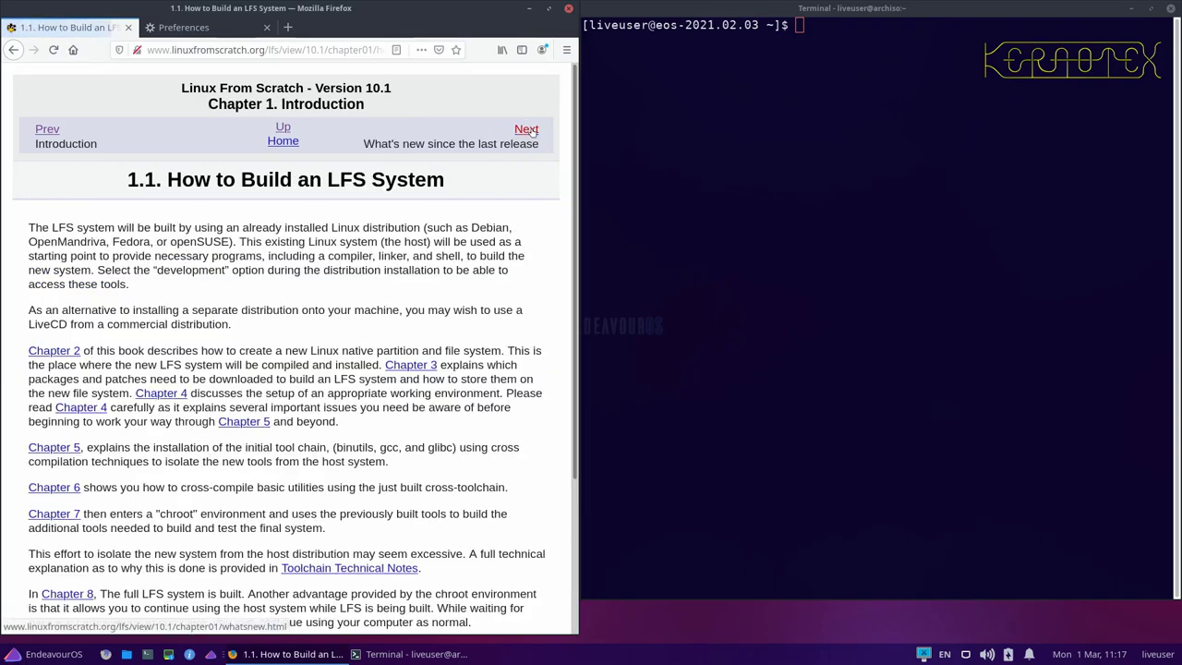
scroll(503, 220, down, 3)
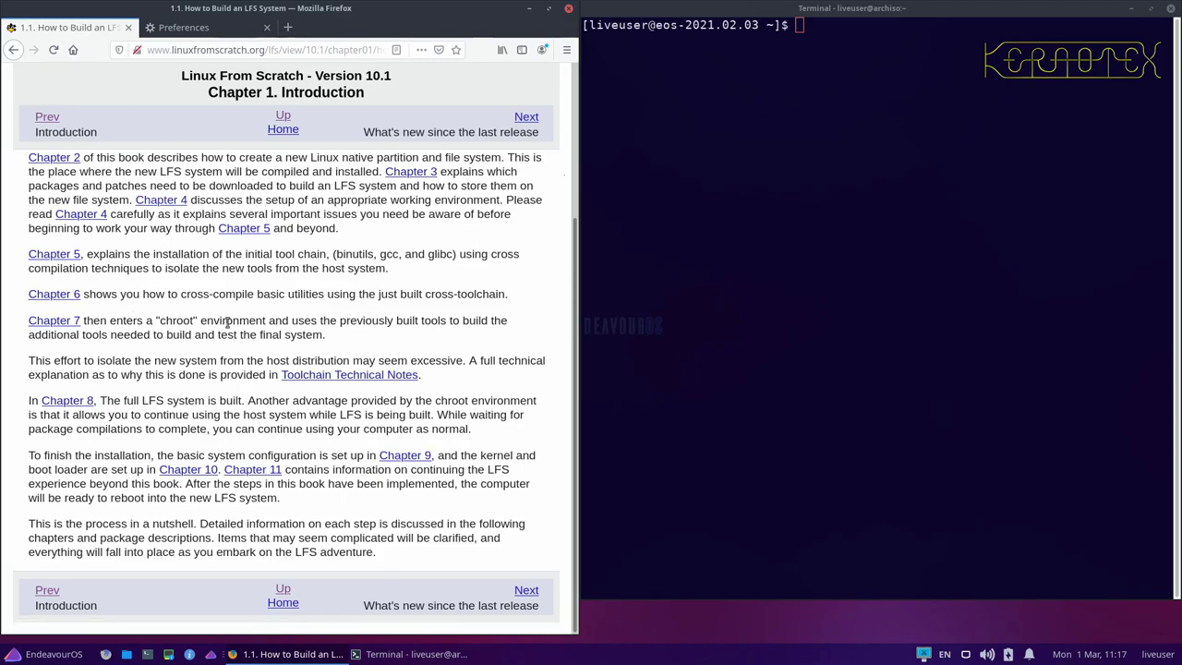
click(528, 591)
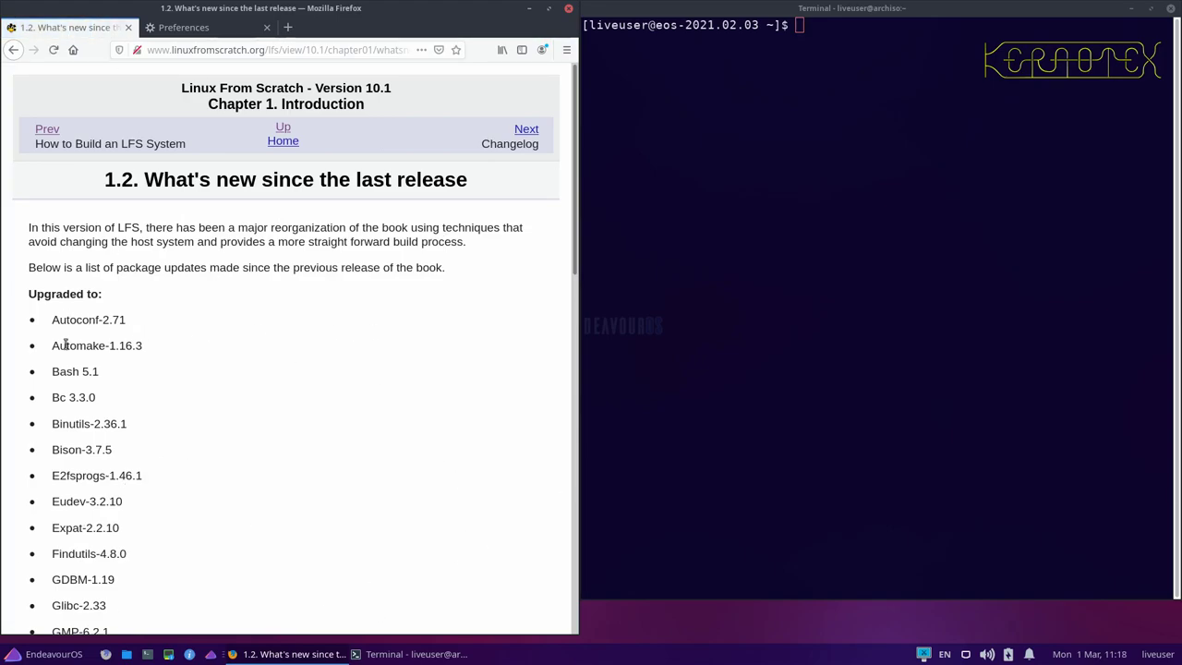
scroll(129, 347, down, 3)
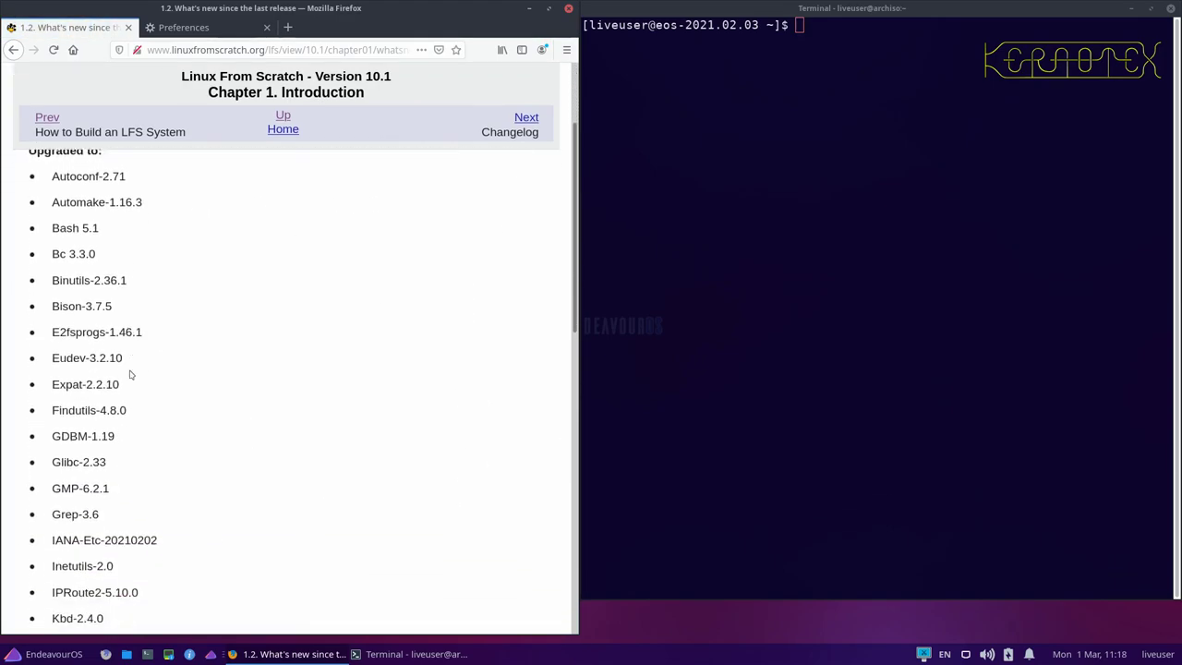
scroll(130, 374, down, 15)
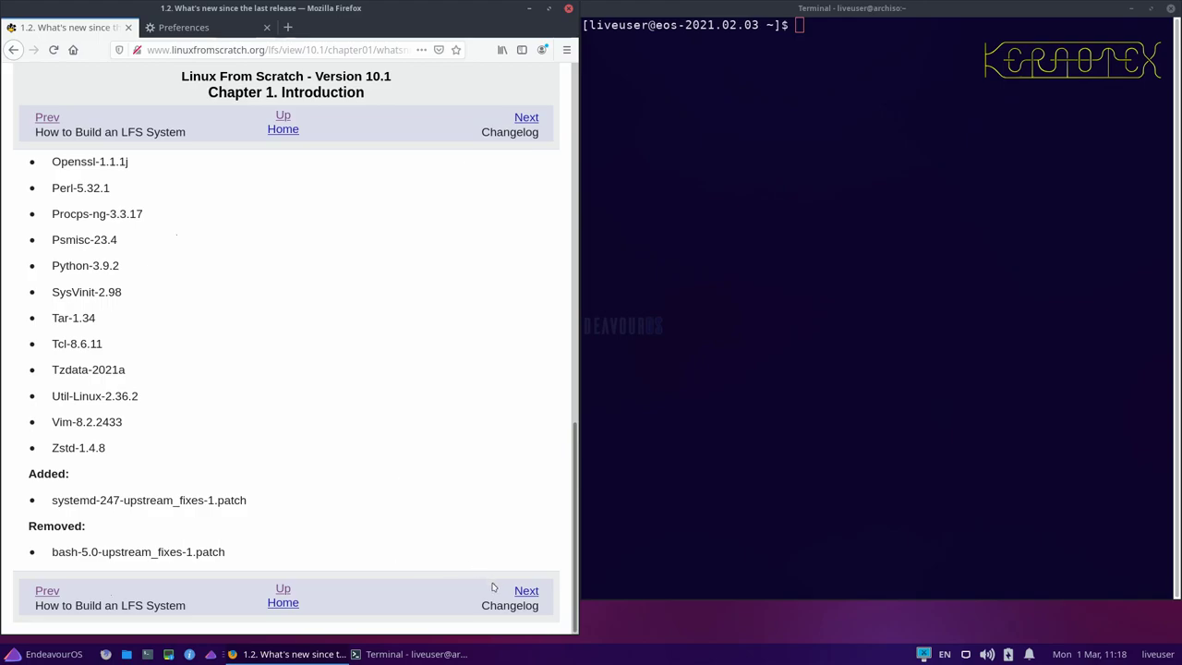
Open the 1.3 Changelog page and scroll down through it.
click(527, 592)
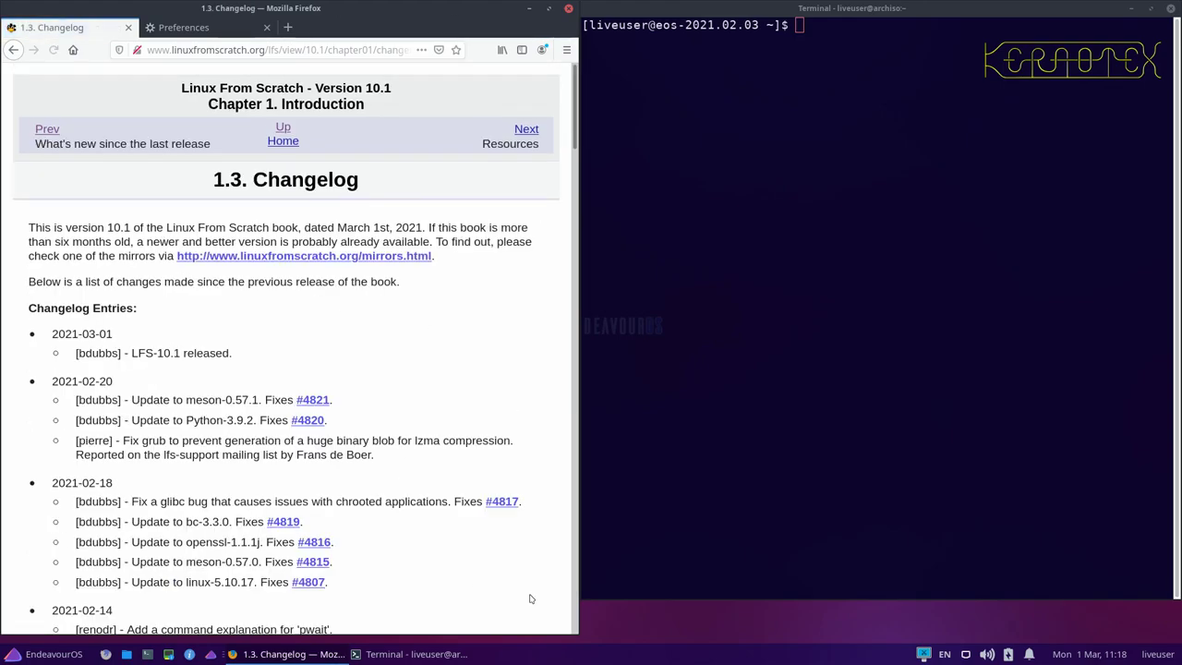
scroll(487, 537, down, 3)
scroll(486, 537, down, 10)
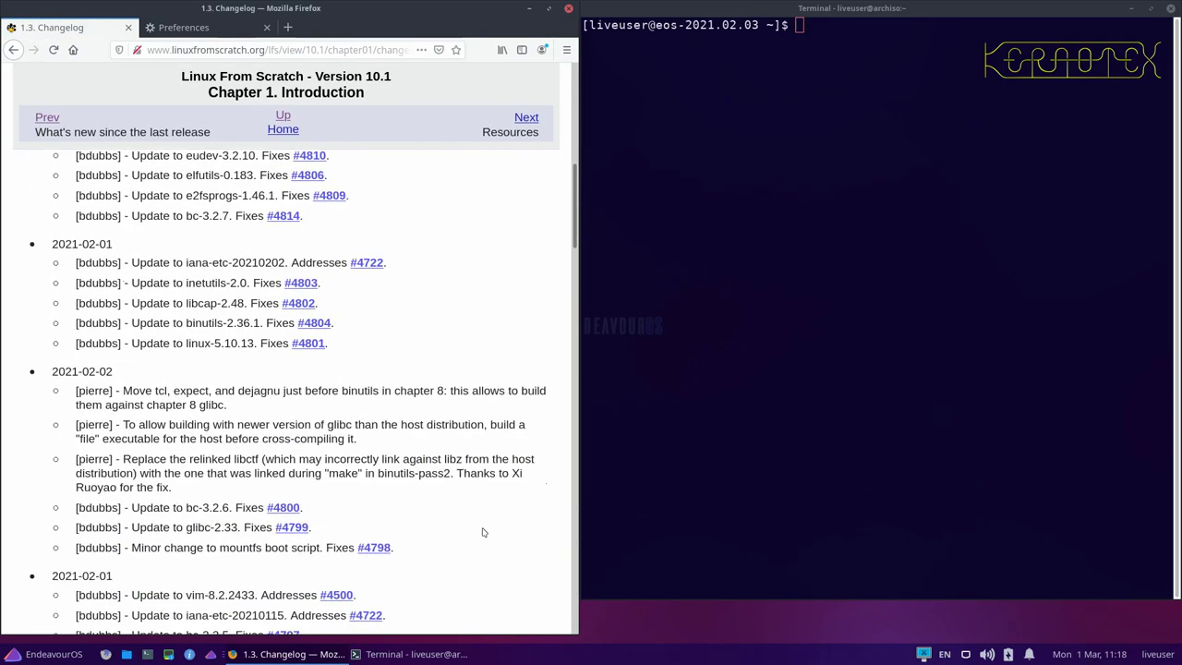
drag(573, 215, 520, 552)
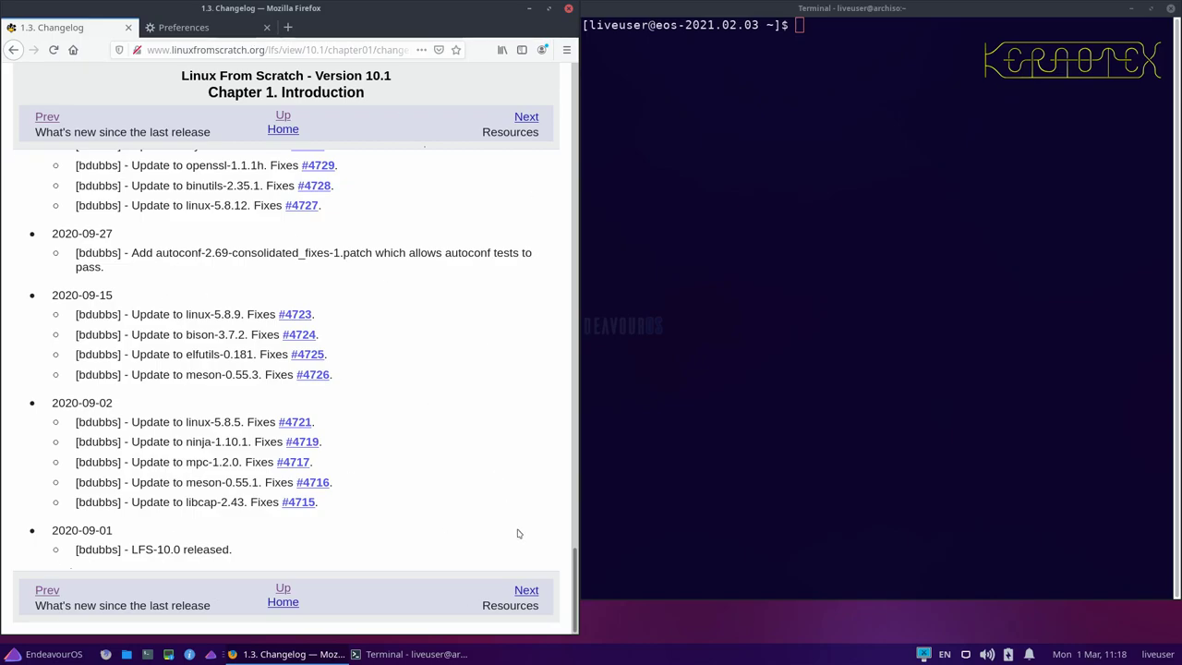
Read through 1.4 Resources and continue to the 1.5 Help page.
click(520, 598)
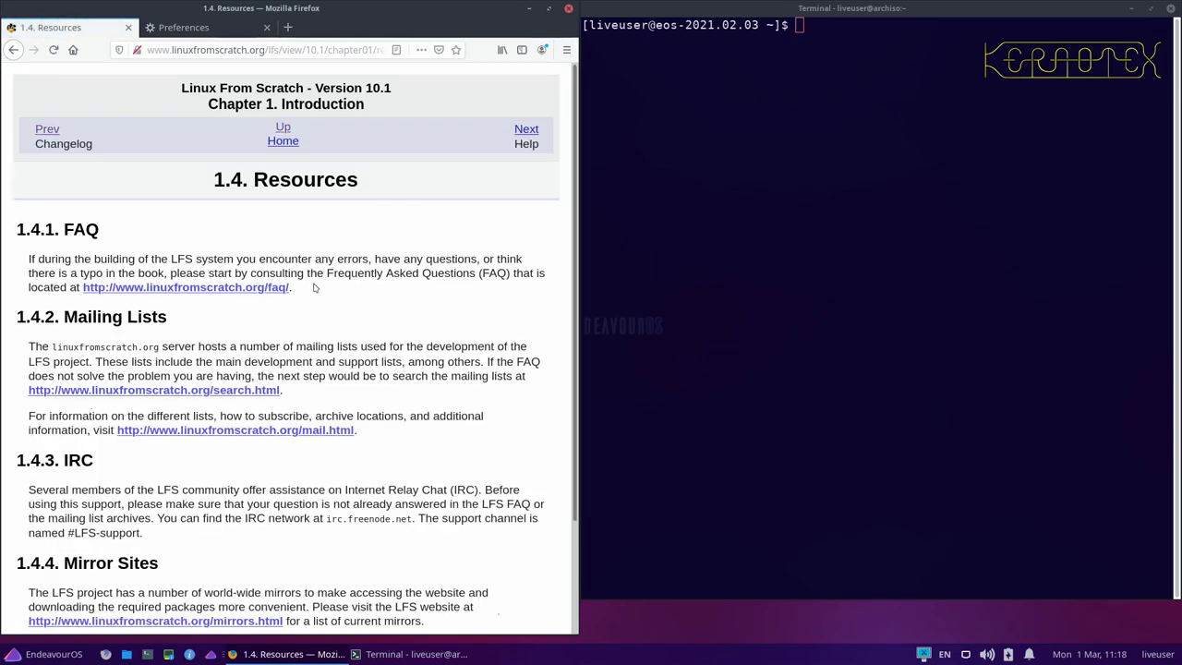
scroll(314, 287, down, 3)
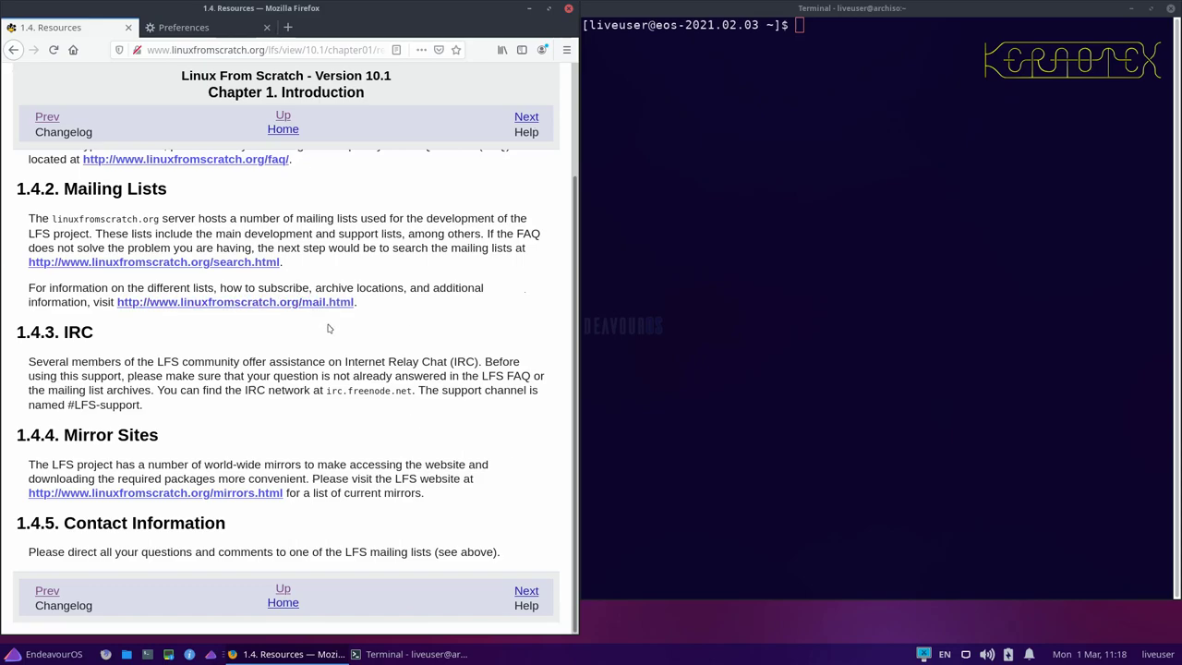
click(524, 592)
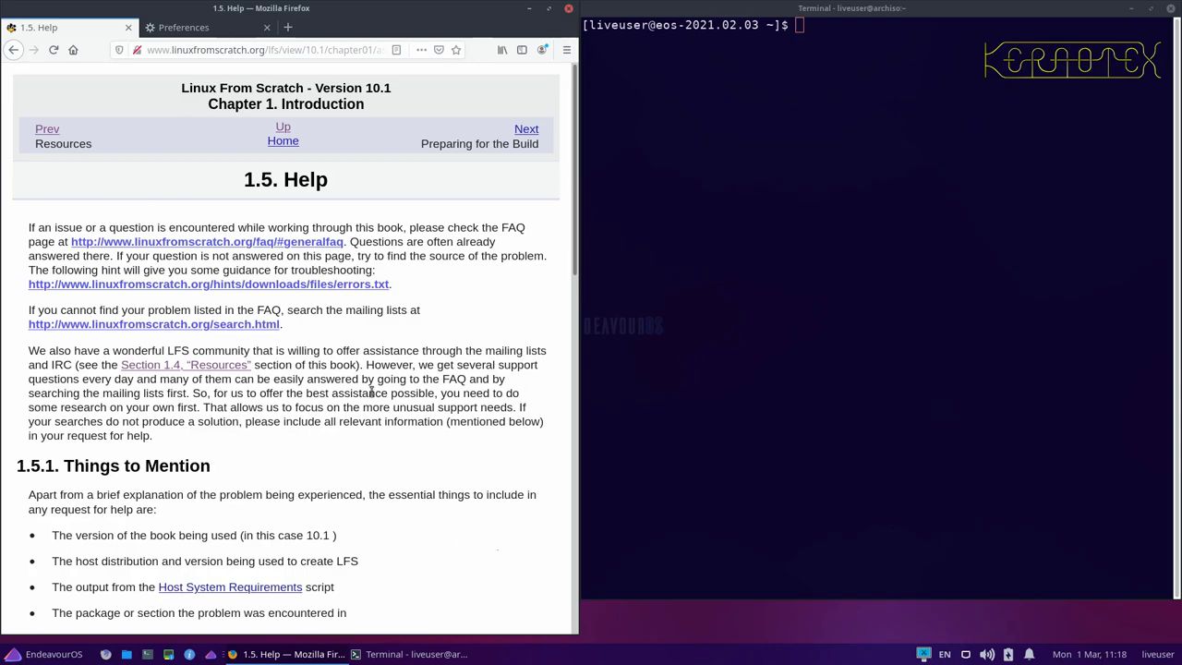
Read the 1.5 Help page to its end and go on to Part II, Preparing for the Build.
scroll(388, 379, down, 3)
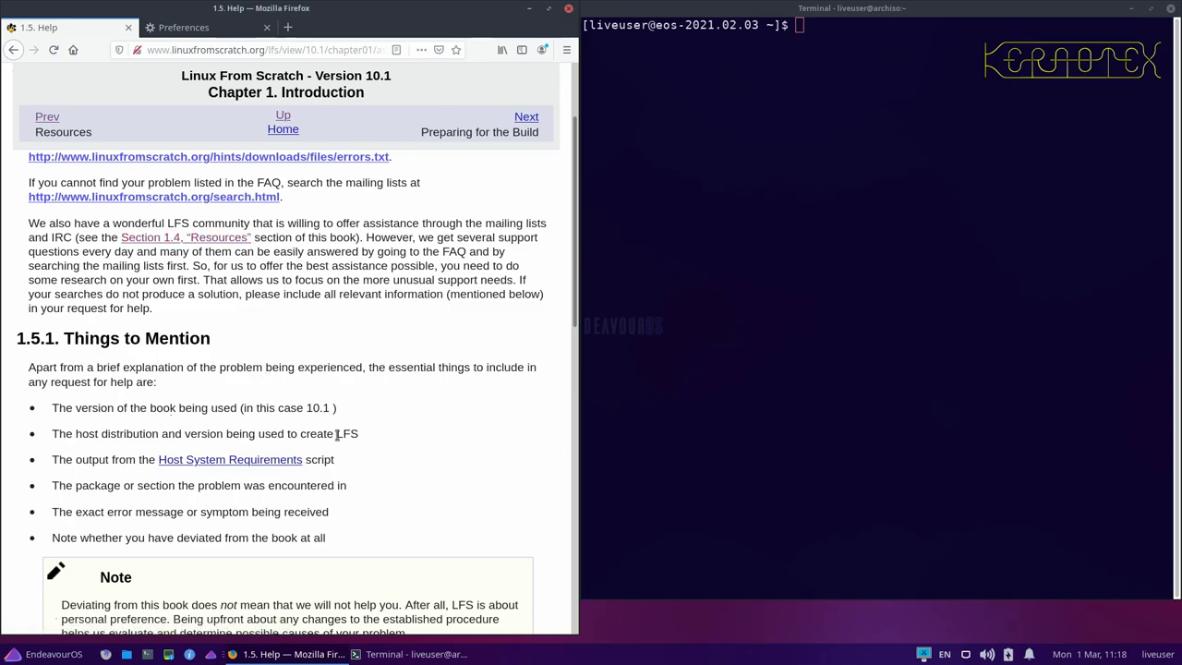
scroll(529, 454, down, 8)
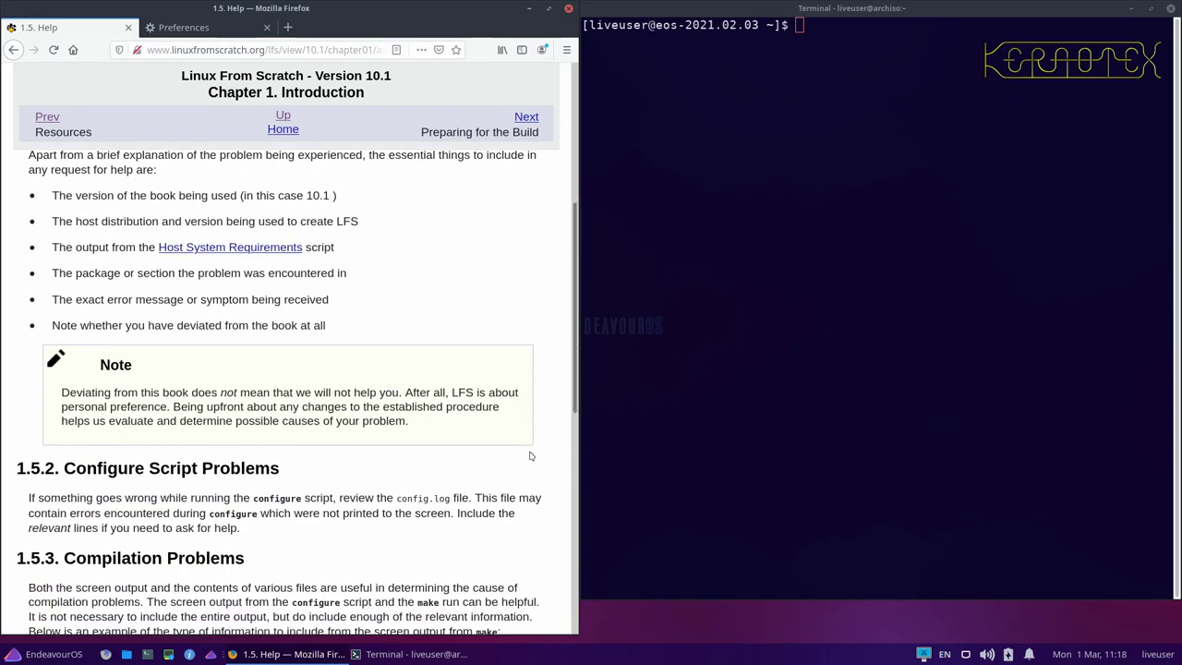
scroll(529, 452, down, 2)
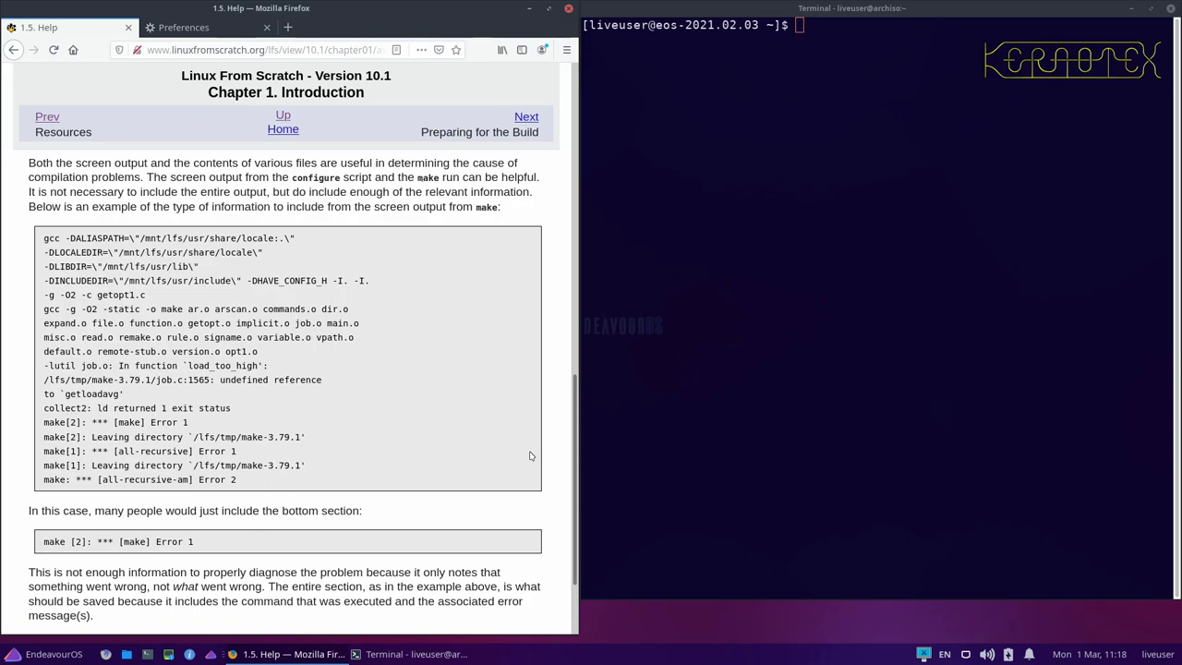
scroll(531, 455, down, 2)
scroll(531, 455, down, 1)
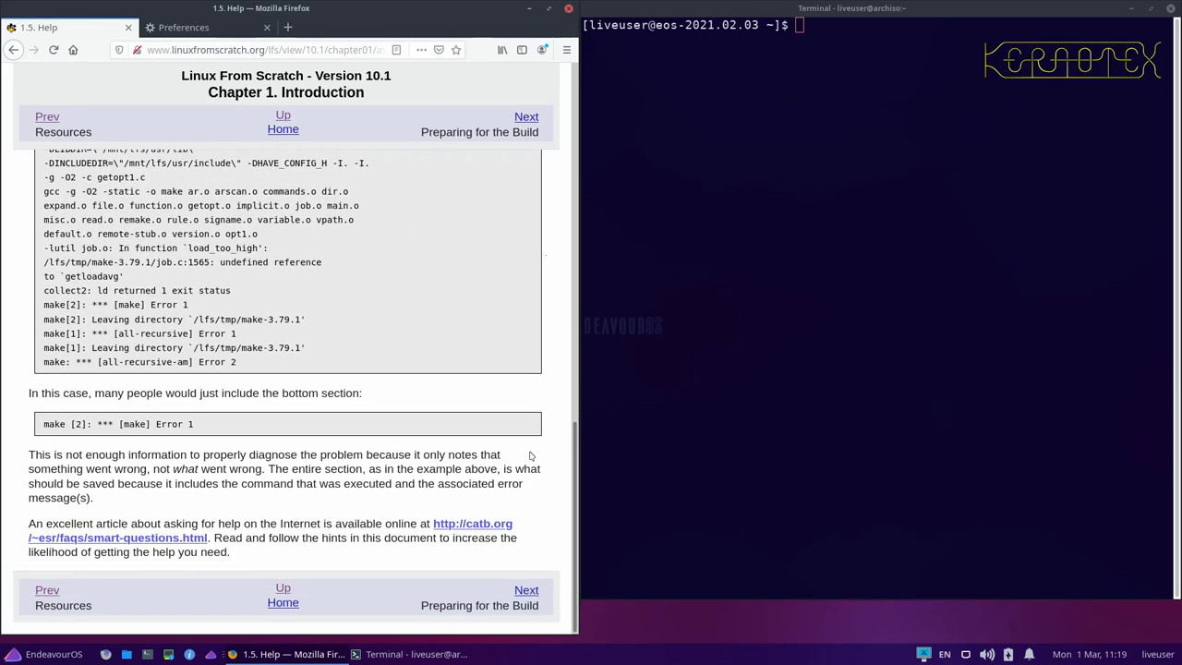
click(525, 590)
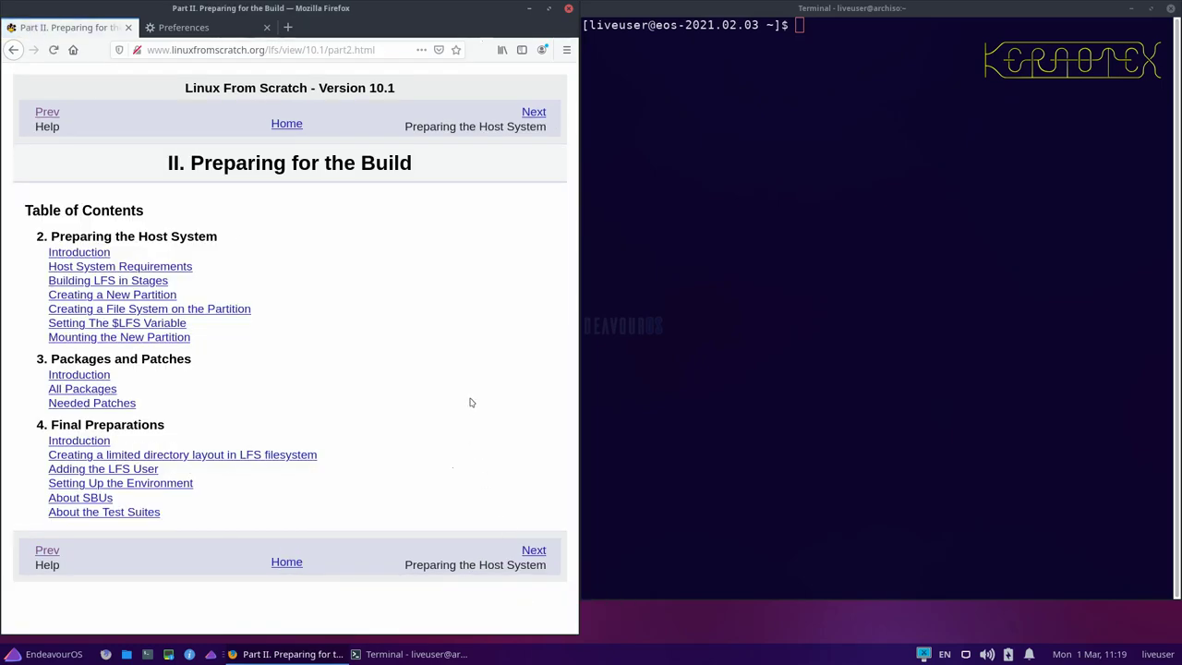